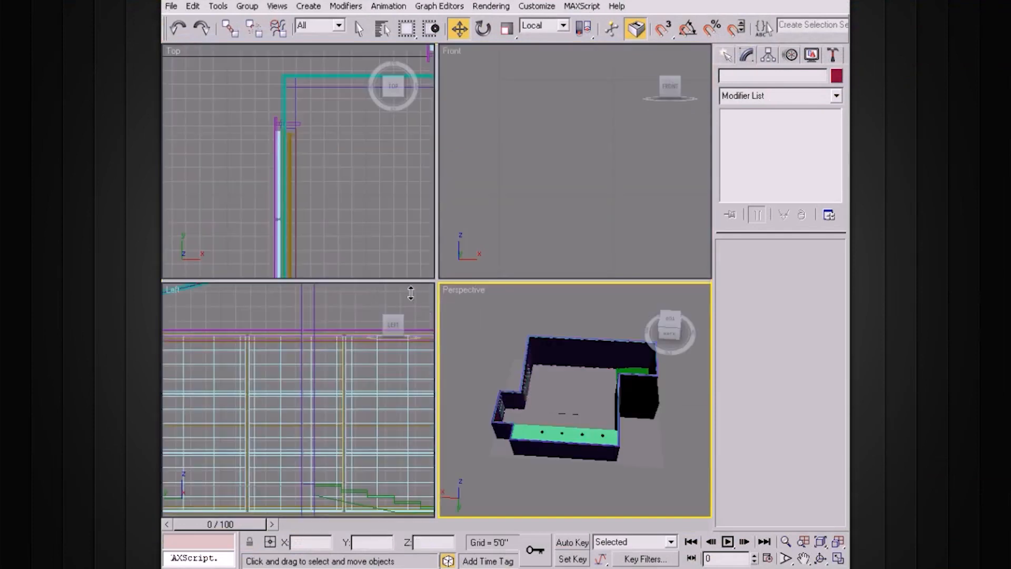
Step: Maximize the Top view and frame the room's open floor area beside the counter and windows
click(347, 180)
key(alt+w)
scroll(432, 204, down, 3)
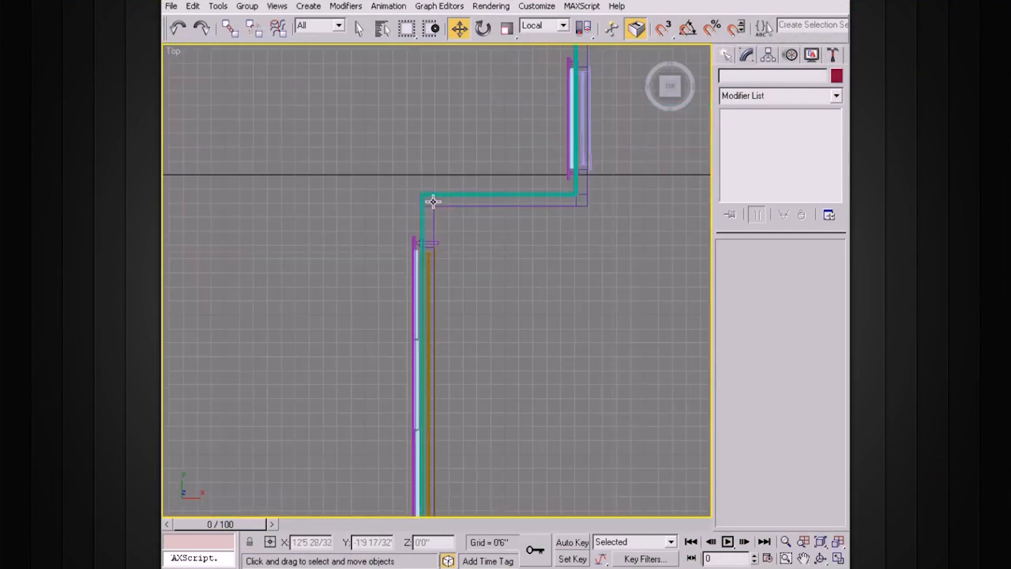
middle_drag(543, 195, 544, 241)
middle_drag(451, 243, 598, 241)
middle_drag(456, 219, 540, 177)
scroll(562, 220, down, 2)
middle_drag(532, 237, 532, 225)
middle_drag(487, 265, 482, 265)
middle_drag(476, 203, 477, 295)
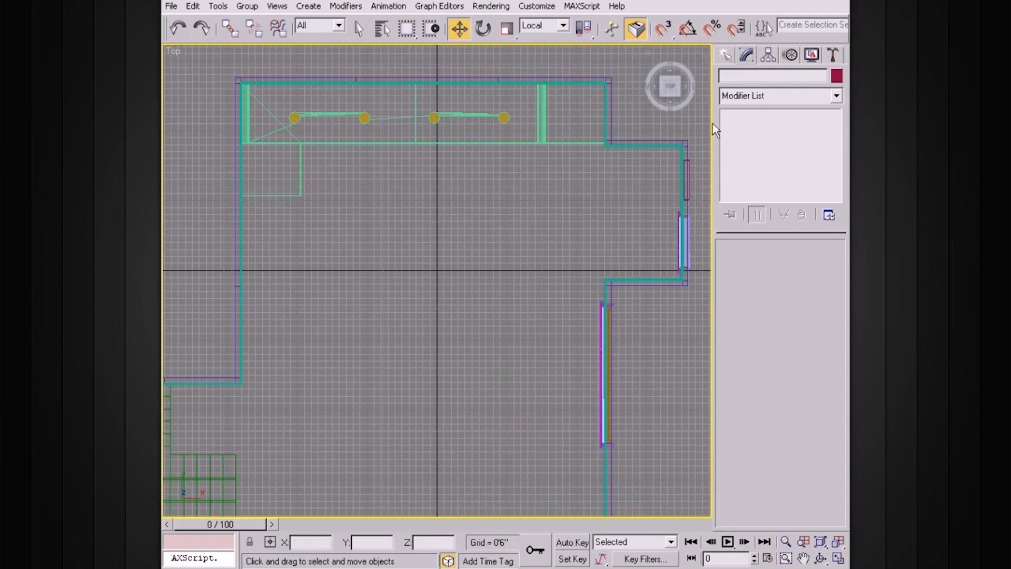
Step: Create a plane about 8'9" long by 16' wide on the open floor and shift it slightly away from the counter
click(726, 55)
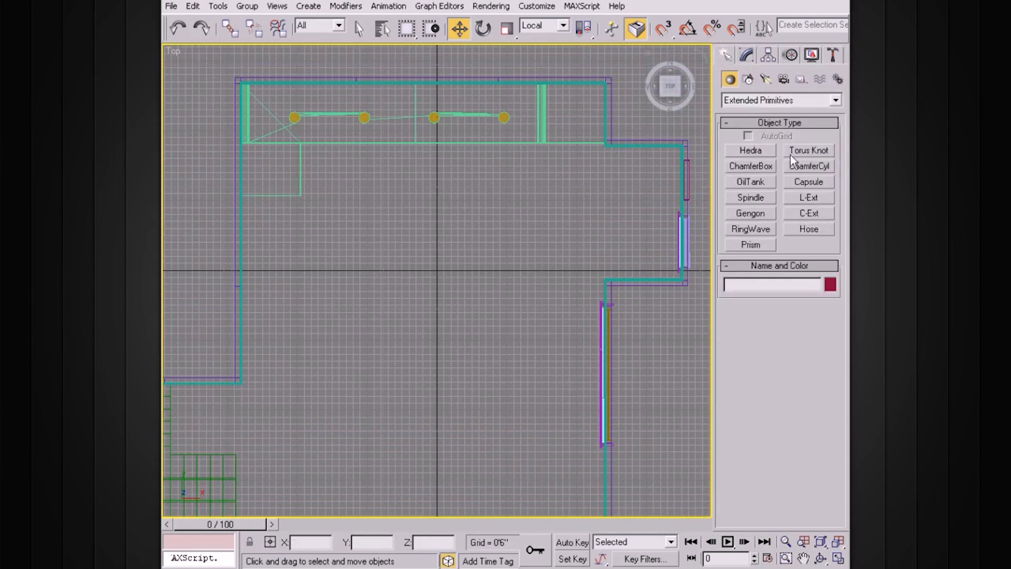
click(741, 99)
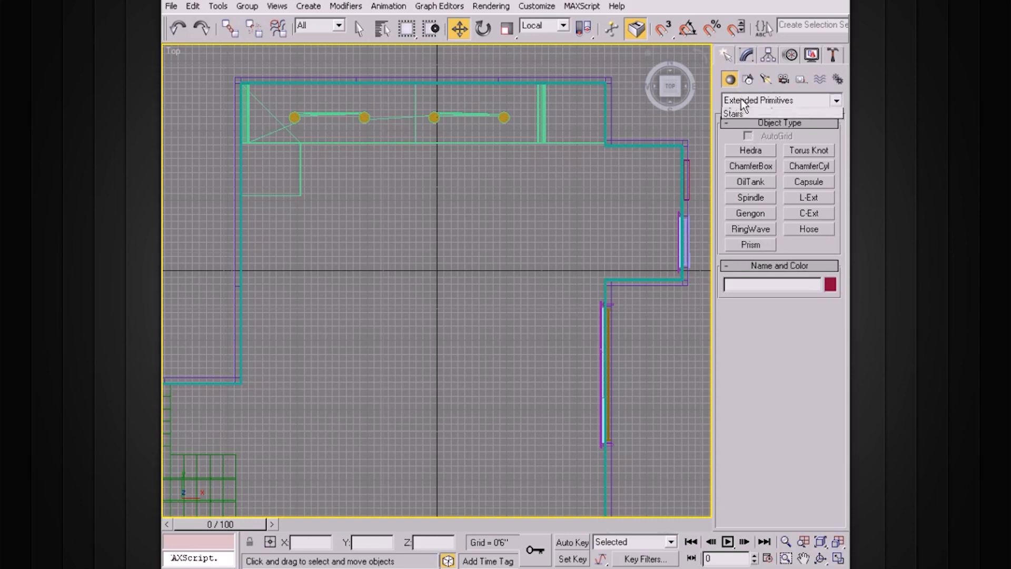
click(761, 108)
click(809, 213)
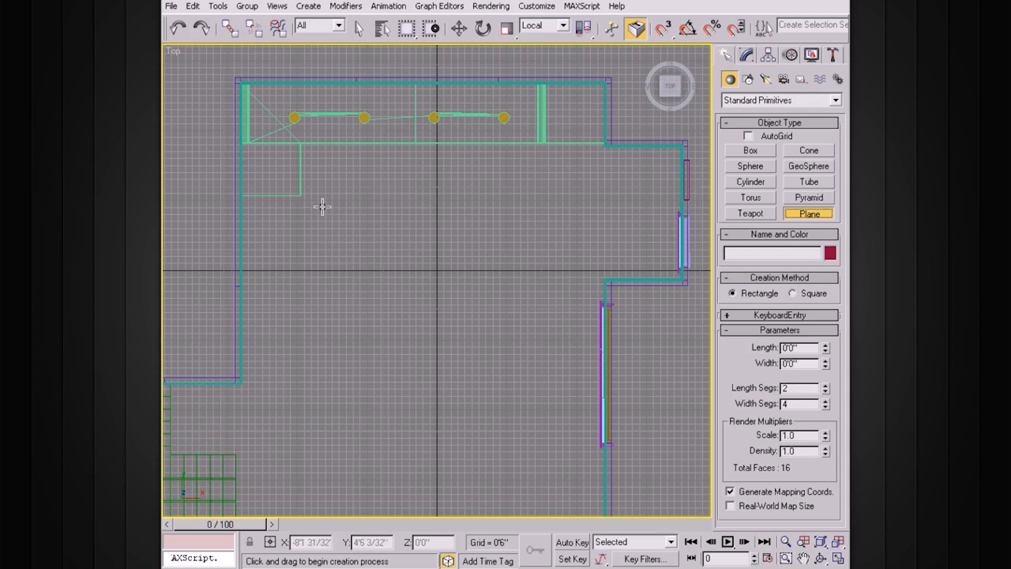
drag(314, 201, 538, 323)
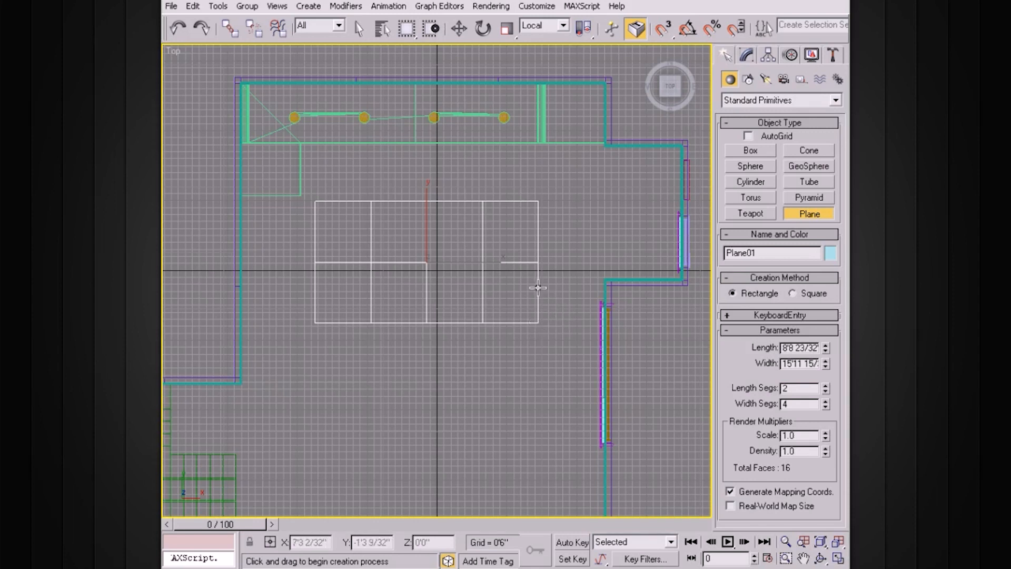
key(w)
drag(431, 202, 431, 219)
drag(485, 282, 477, 280)
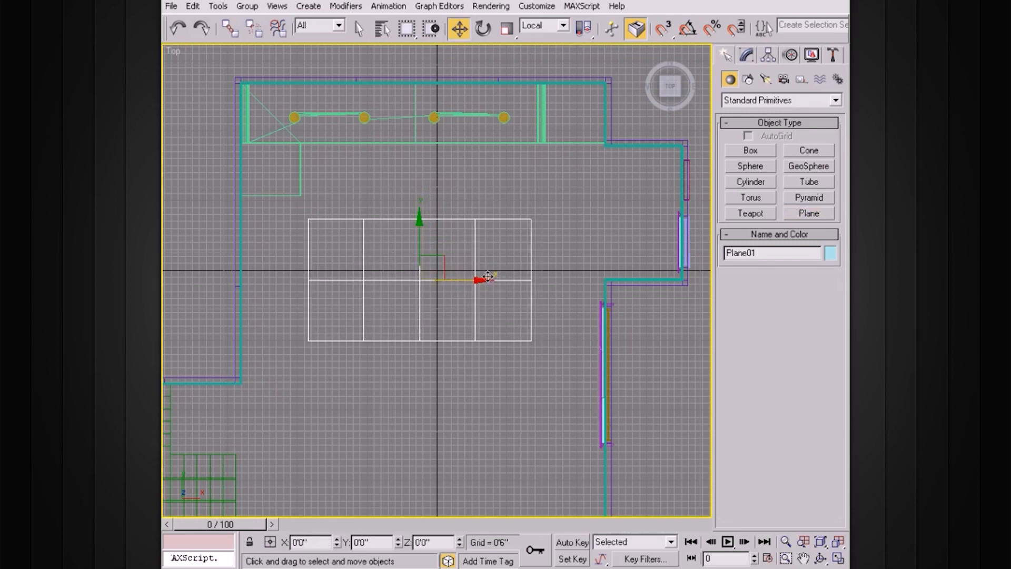
Step: Convert the plane to an Editable Poly
click(746, 55)
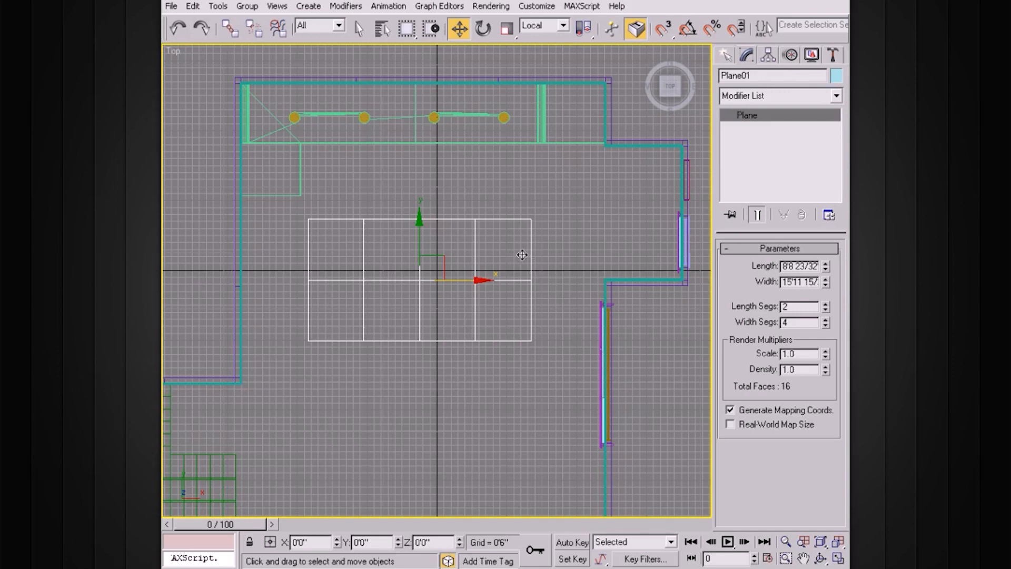
right_click(476, 221)
mouse_move(558, 352)
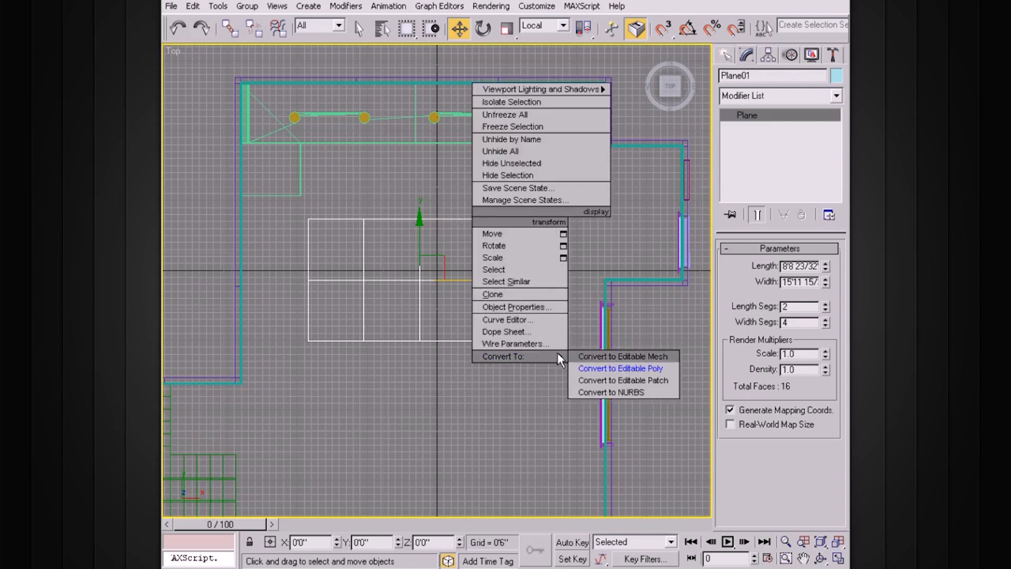
click(597, 363)
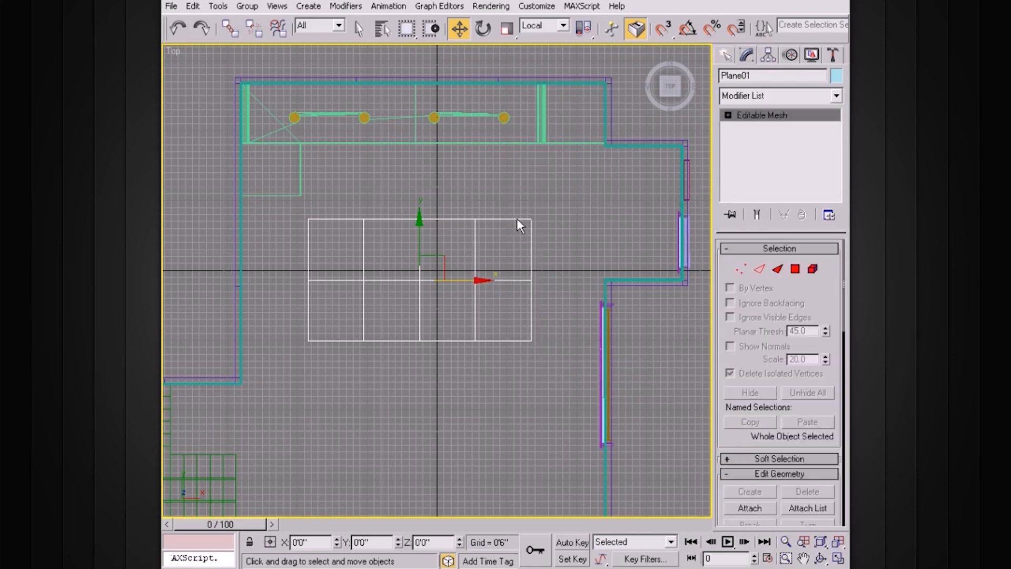
right_click(516, 218)
mouse_move(573, 353)
click(639, 365)
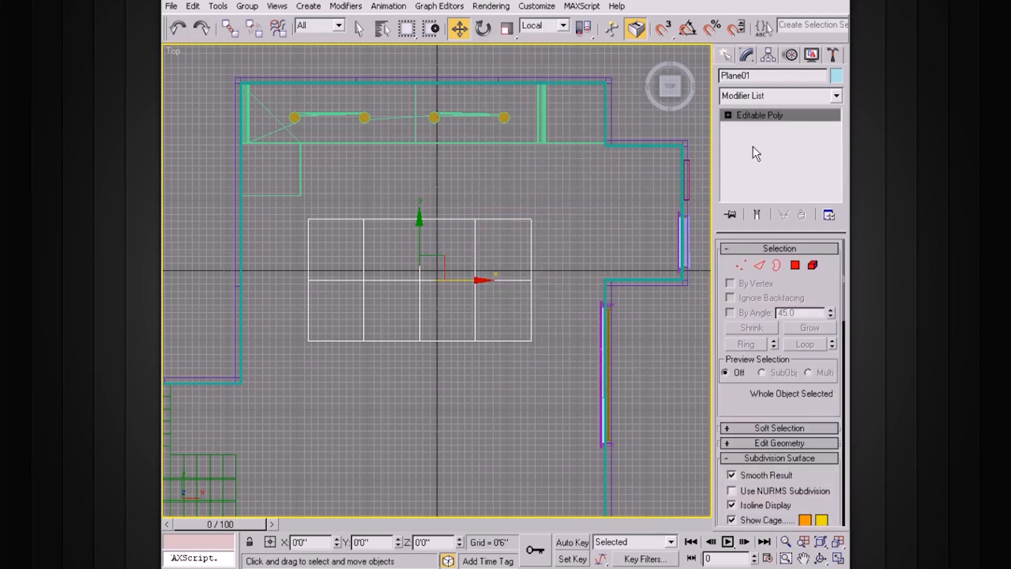
Step: Delete the three right-hand polygons of the plane's upper row to leave an L shape
click(728, 115)
click(763, 162)
click(503, 248)
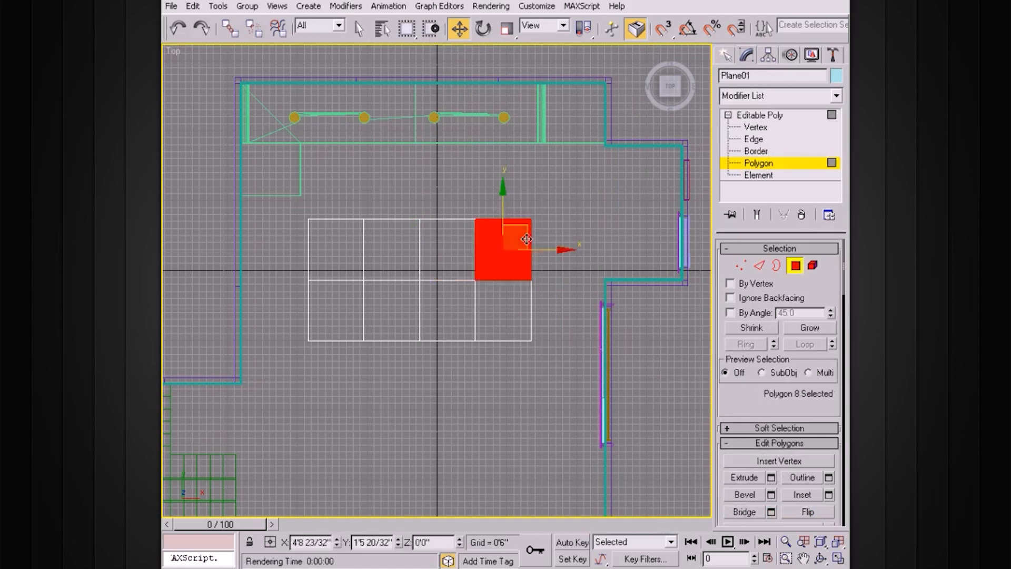
ctrl+click(441, 240)
ctrl+click(404, 244)
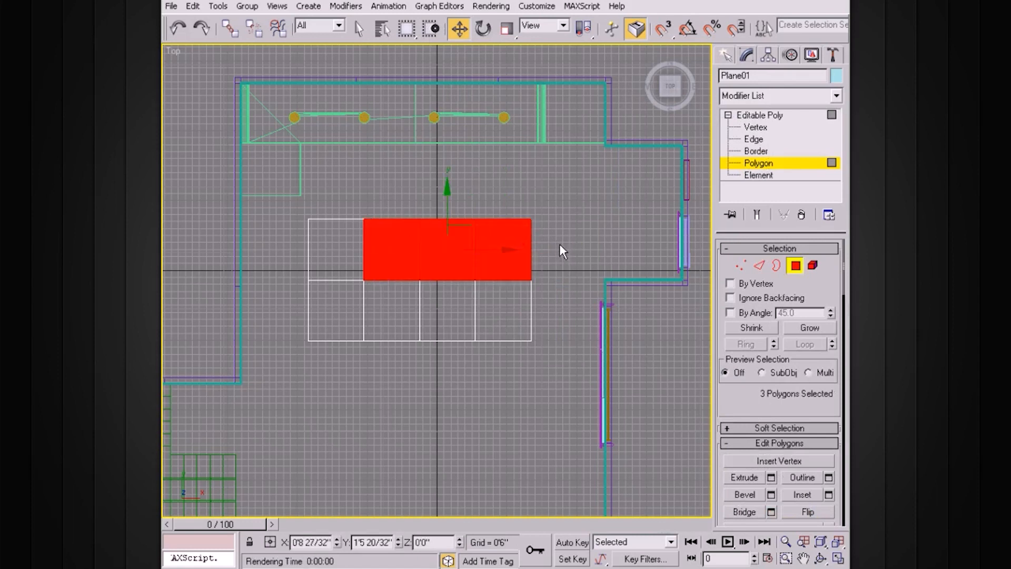
key(Delete)
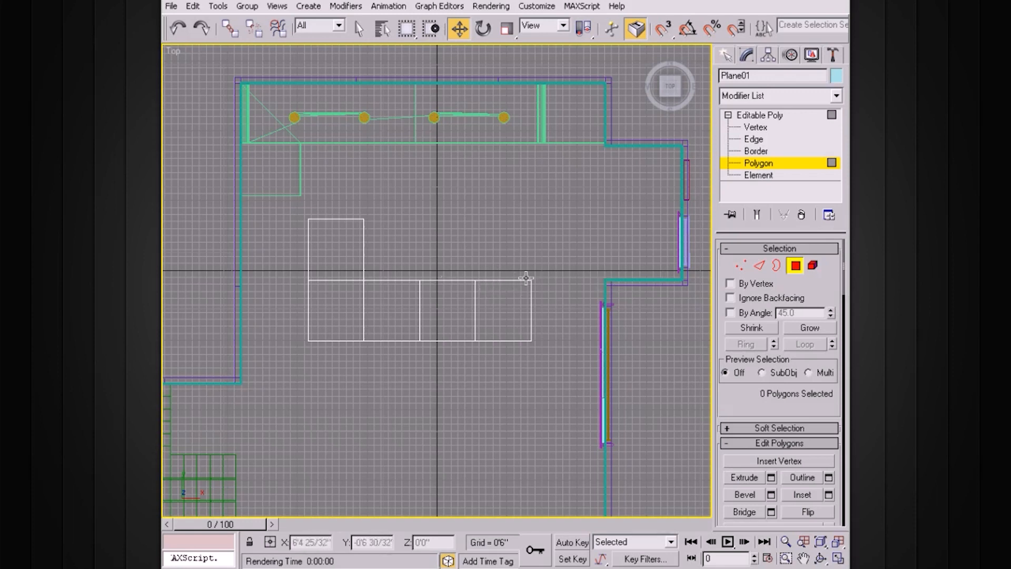
Step: Move the middle row of vertices slightly down to narrow the long arm of the L, and leave vertex editing
click(756, 126)
drag(565, 261, 307, 293)
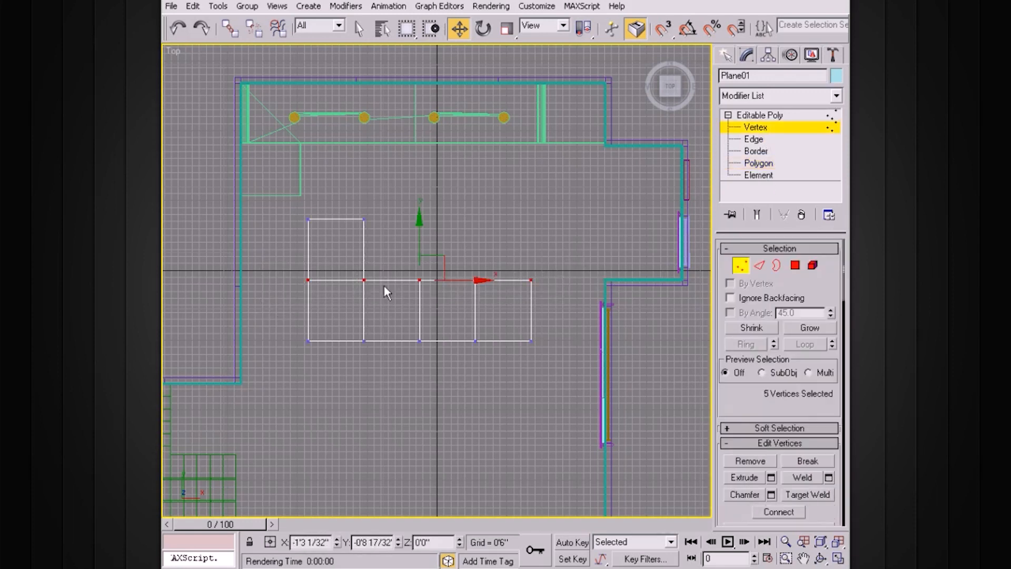
drag(419, 218, 420, 227)
drag(284, 244, 284, 243)
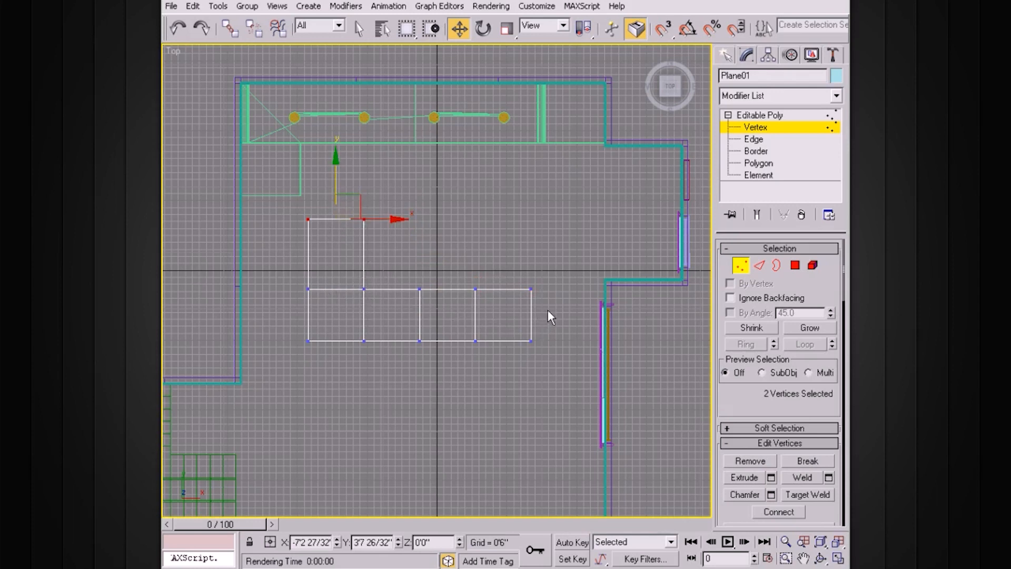
click(757, 127)
click(728, 115)
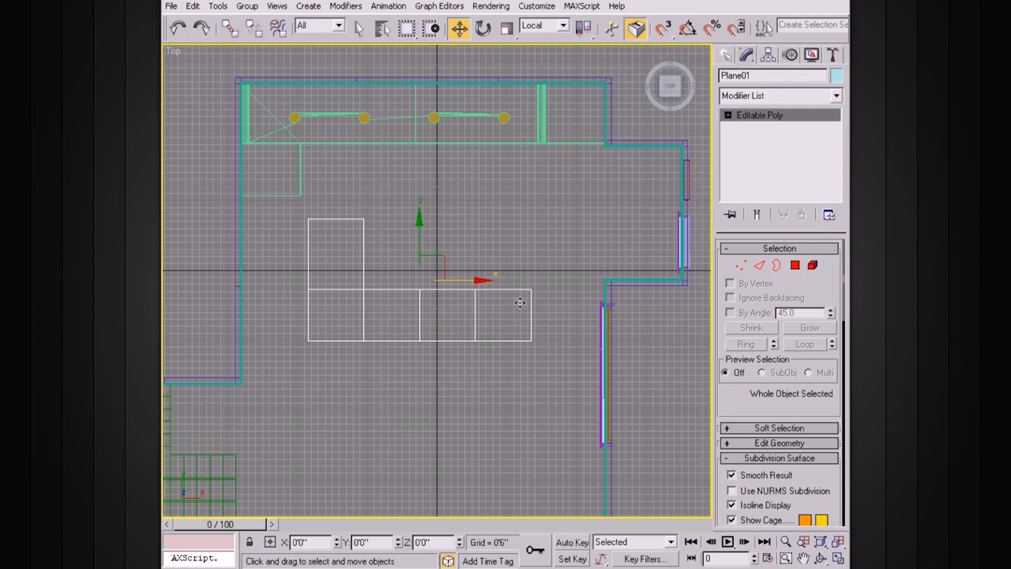
Step: Connect the upper and lower edges of the long arm's right end polygon with 1 segment at a slide of -50
scroll(524, 305, up, 2)
middle_drag(567, 293, 545, 271)
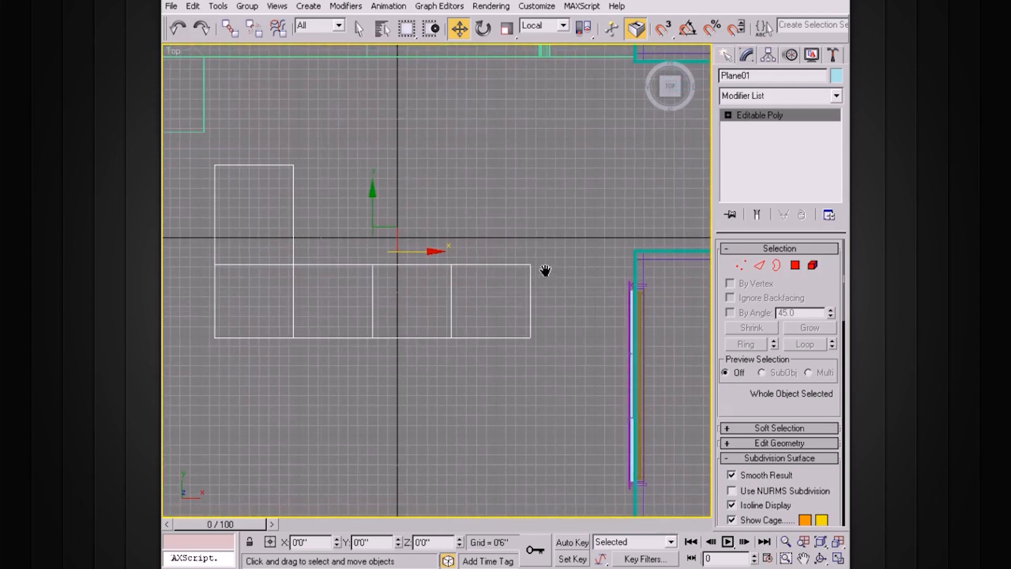
click(728, 115)
click(754, 139)
drag(477, 218, 497, 374)
scroll(743, 395, down, 3)
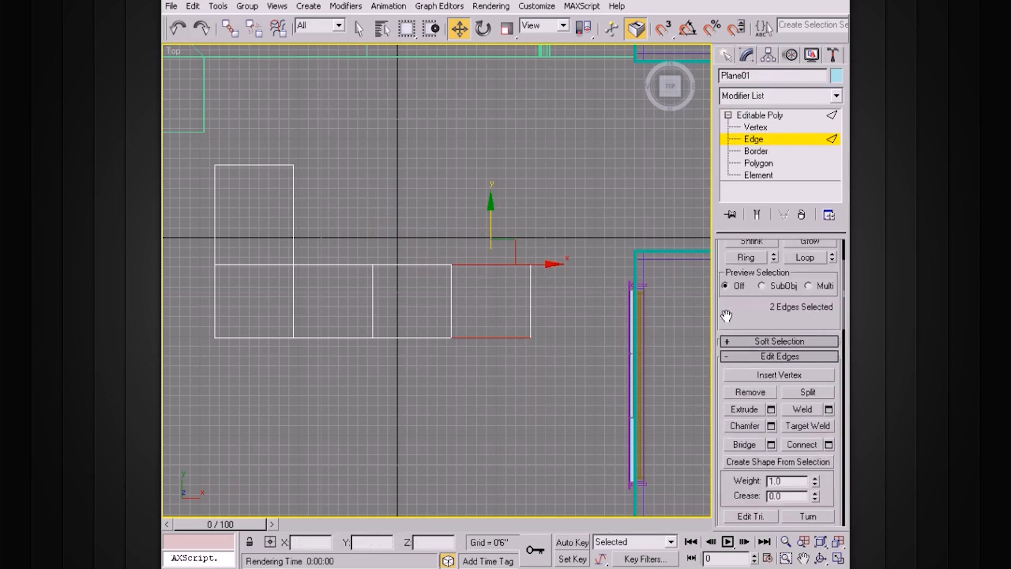
click(828, 444)
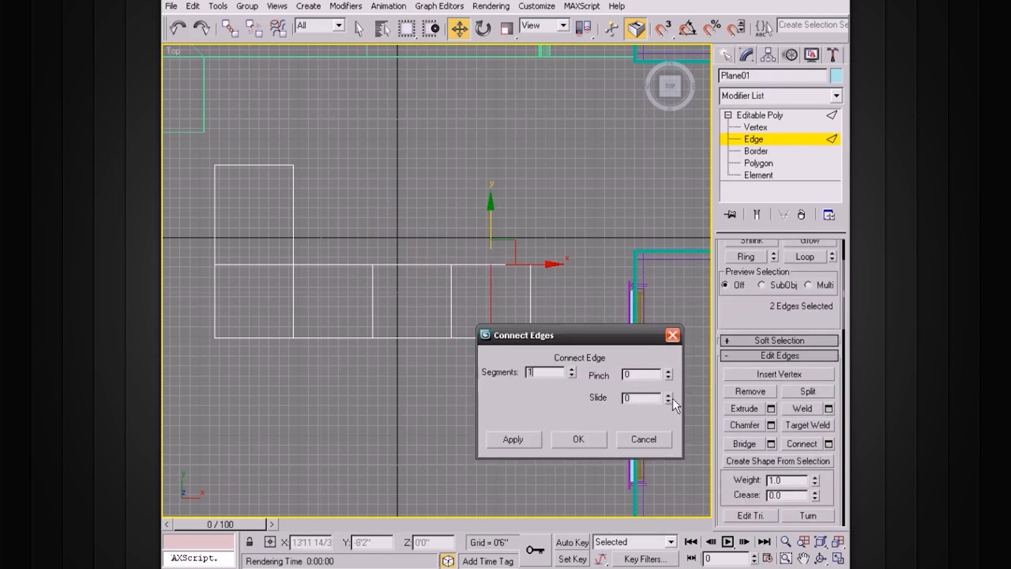
drag(668, 383, 670, 473)
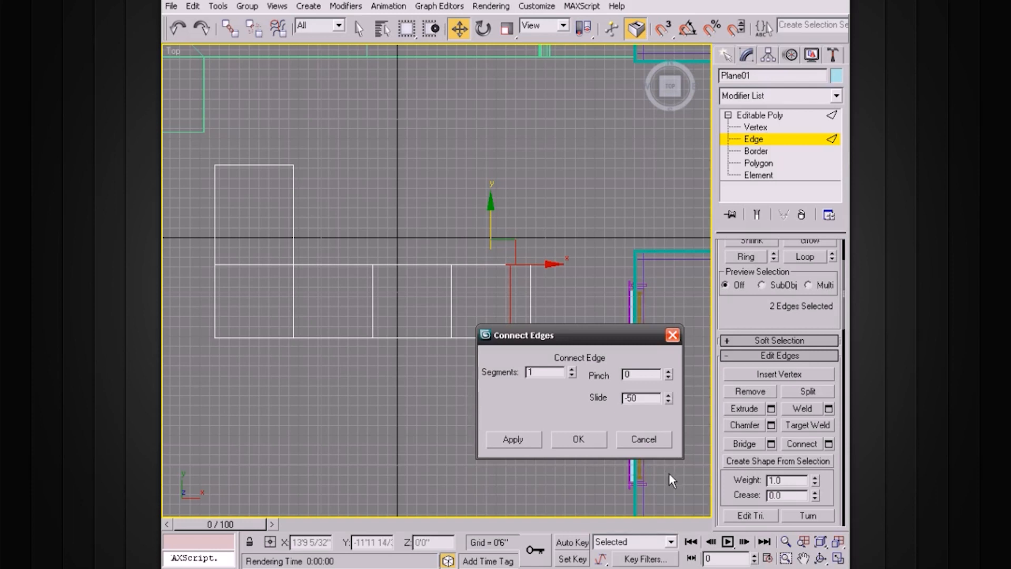
click(590, 439)
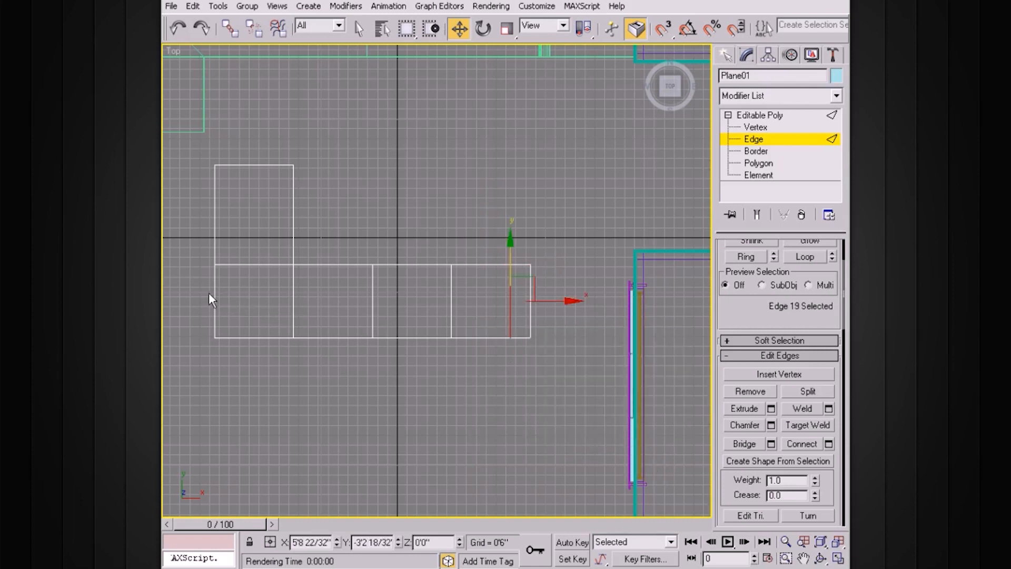
Step: Connect the three horizontal edges of the L's left column with 1 segment at a slide of 50
key(ctrl+z)
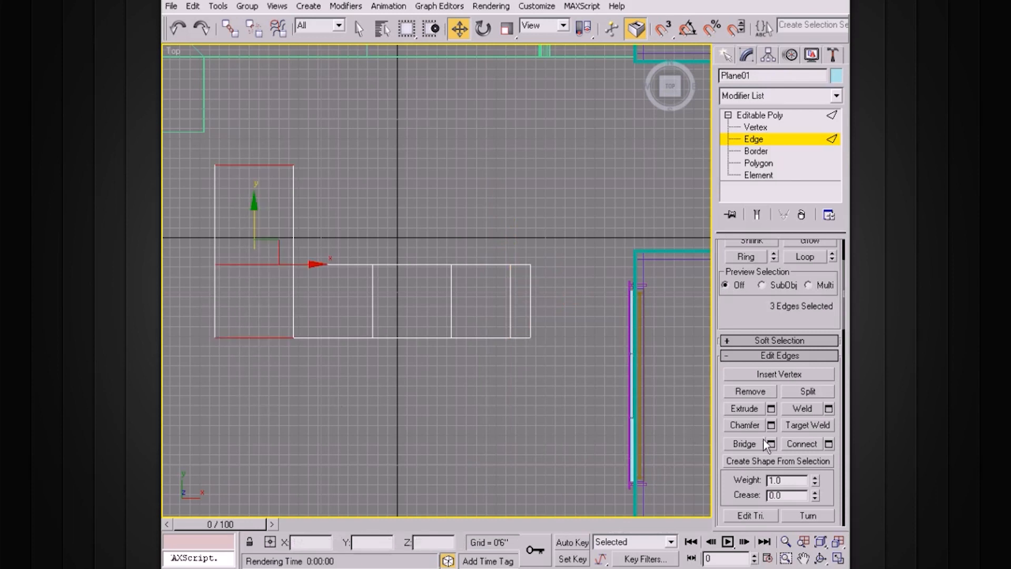
click(829, 444)
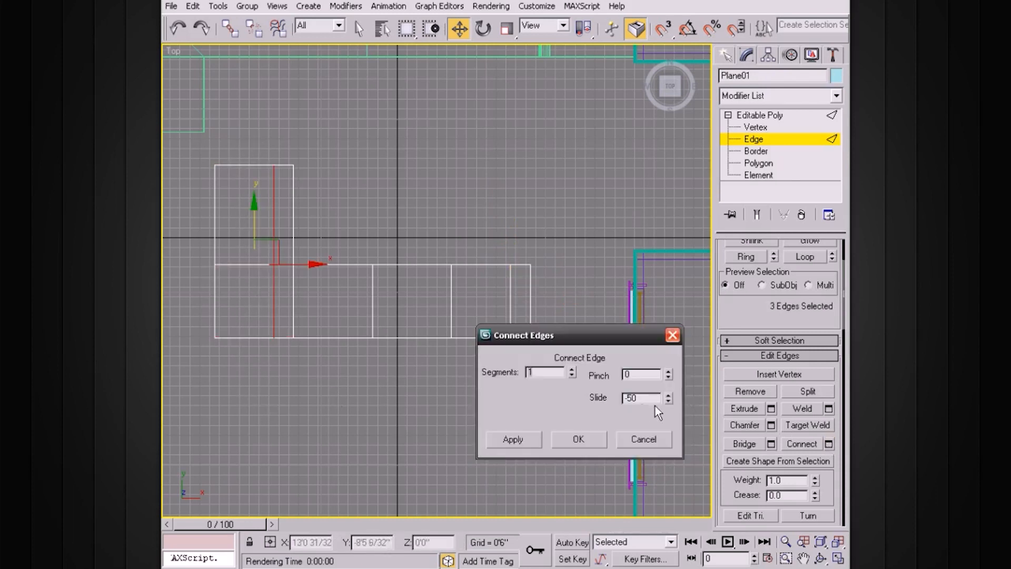
drag(668, 399, 612, 243)
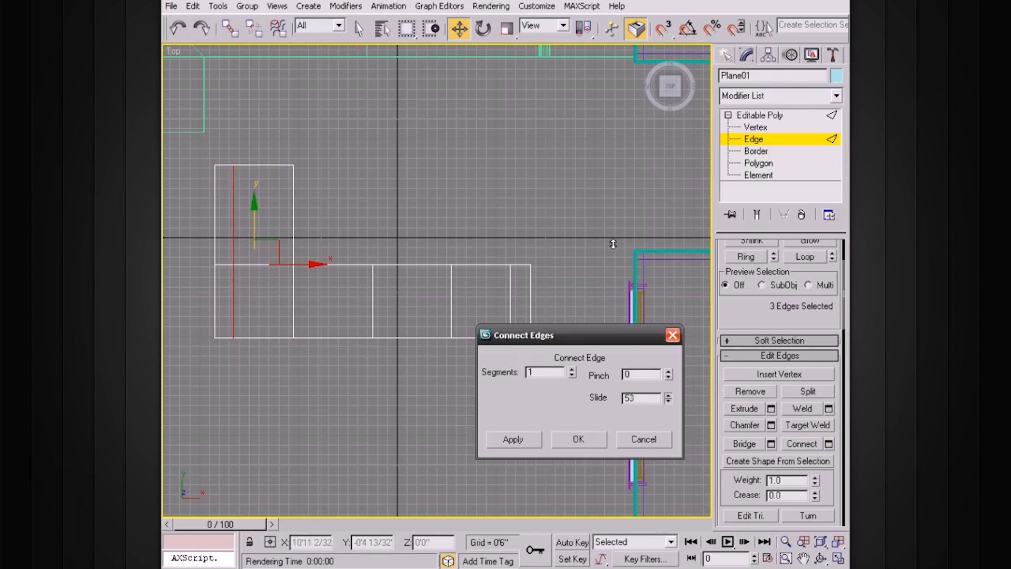
drag(613, 244, 614, 248)
click(589, 444)
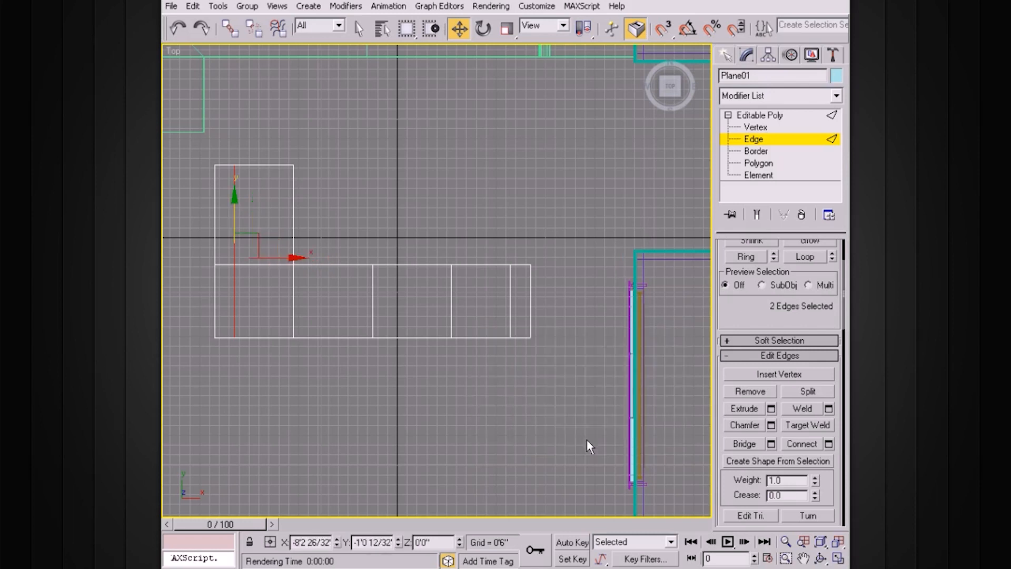
Step: Connect all seven vertical edges of the long arm with 1 segment at a slide of 50, and leave edge editing
drag(486, 304, 181, 312)
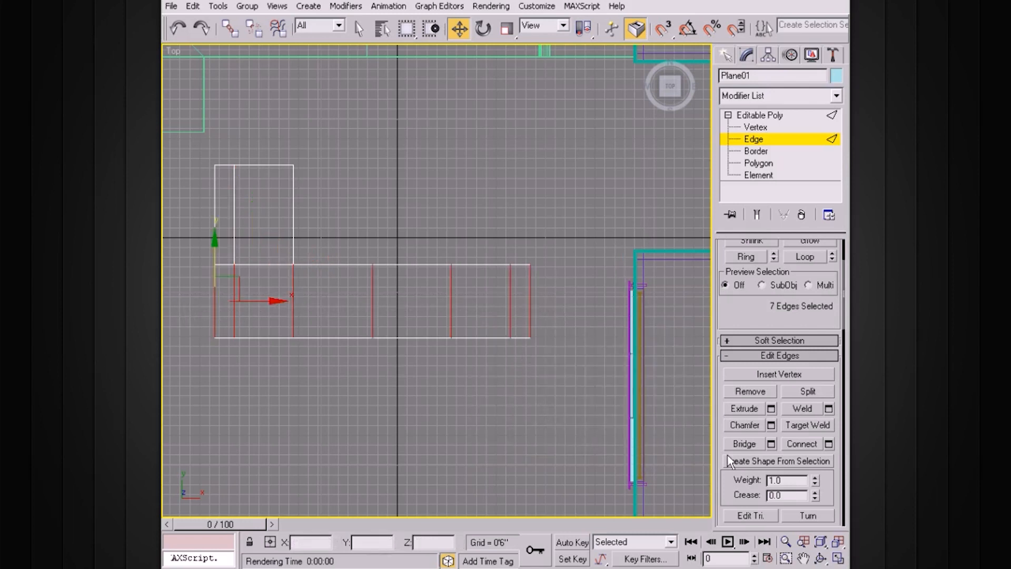
click(829, 444)
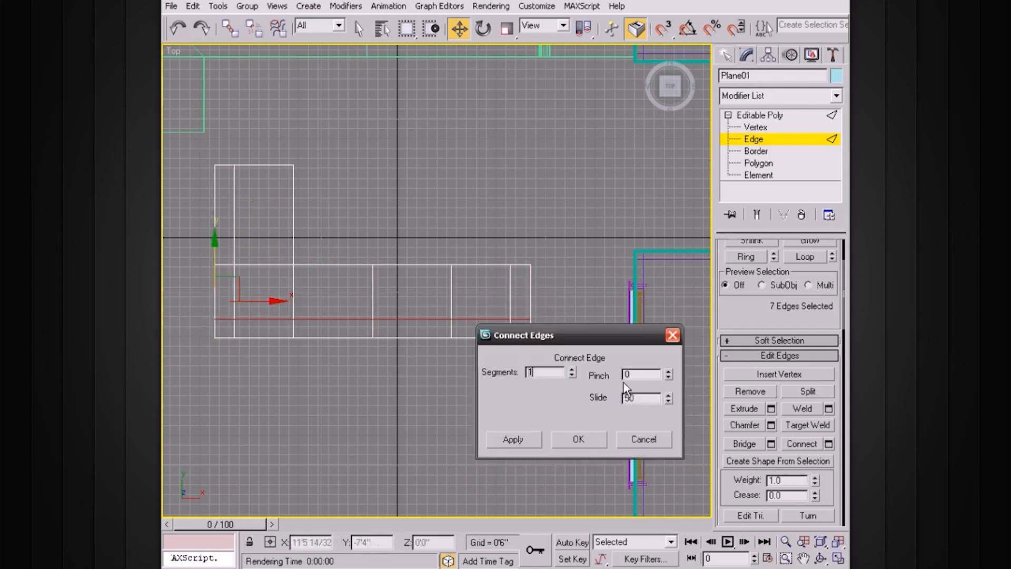
drag(610, 358, 604, 365)
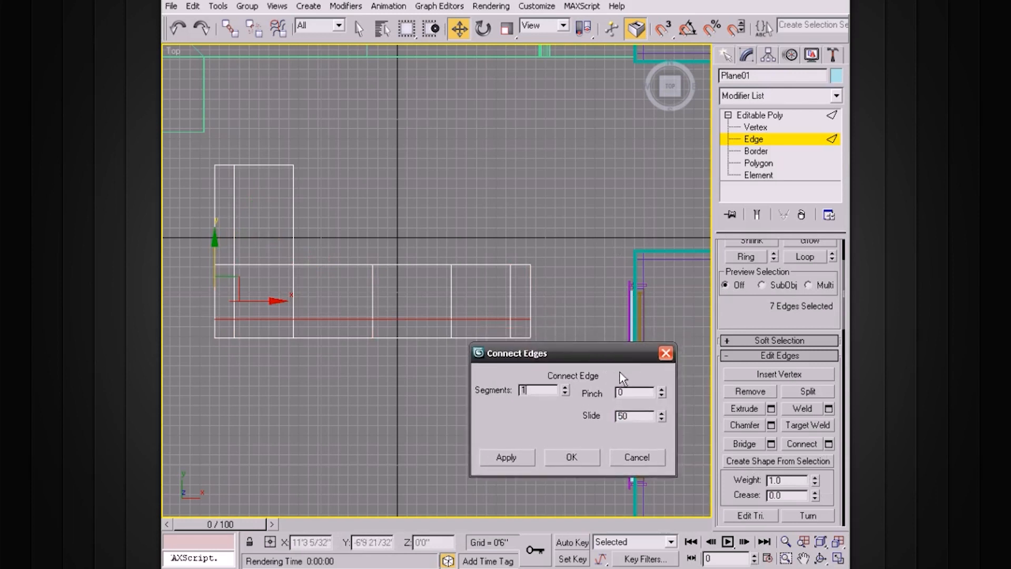
click(584, 459)
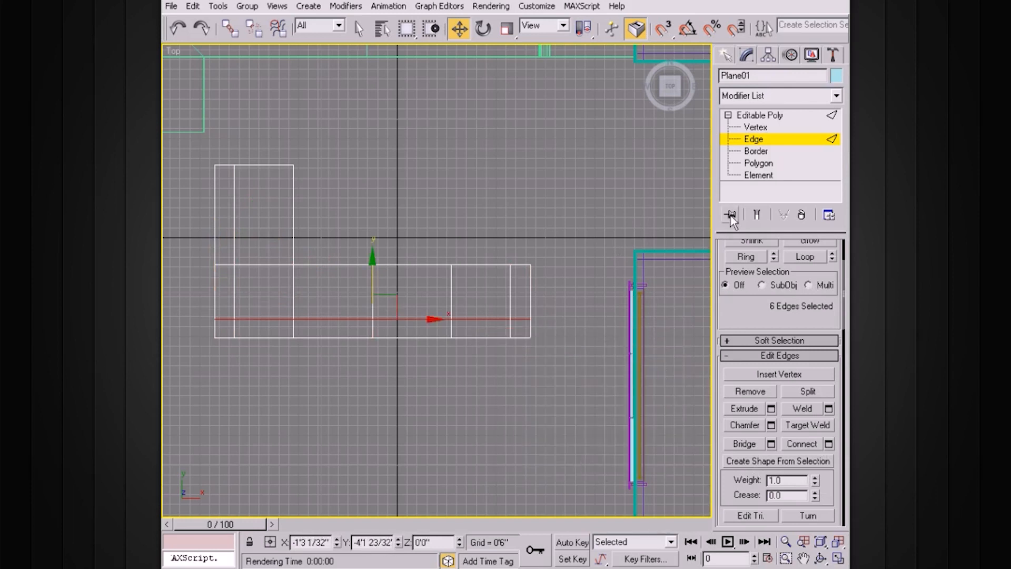
click(759, 115)
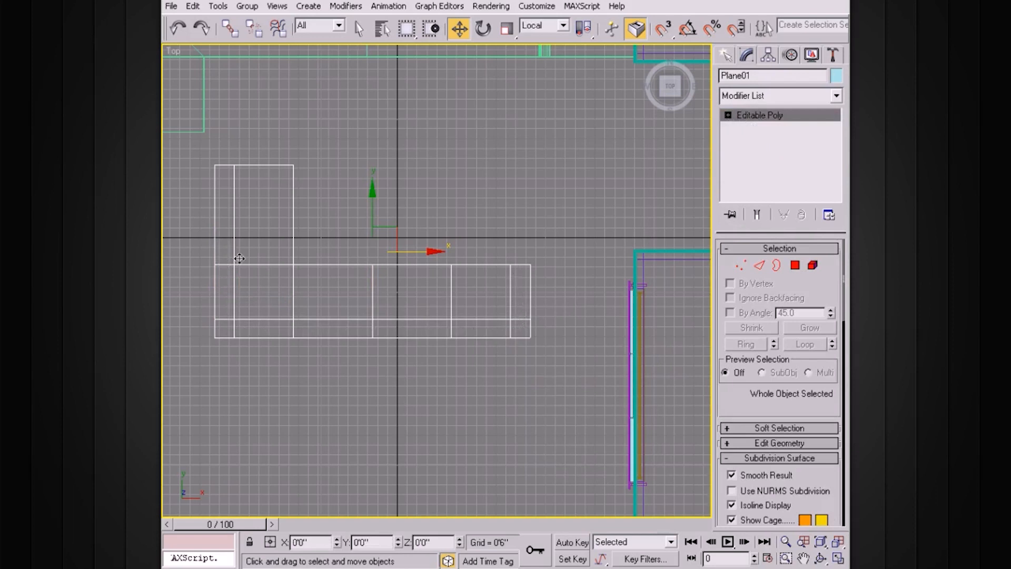
Step: Connect the three vertical edges of the L's short arm with 1 segment at a slide of 40
middle_drag(269, 256, 307, 256)
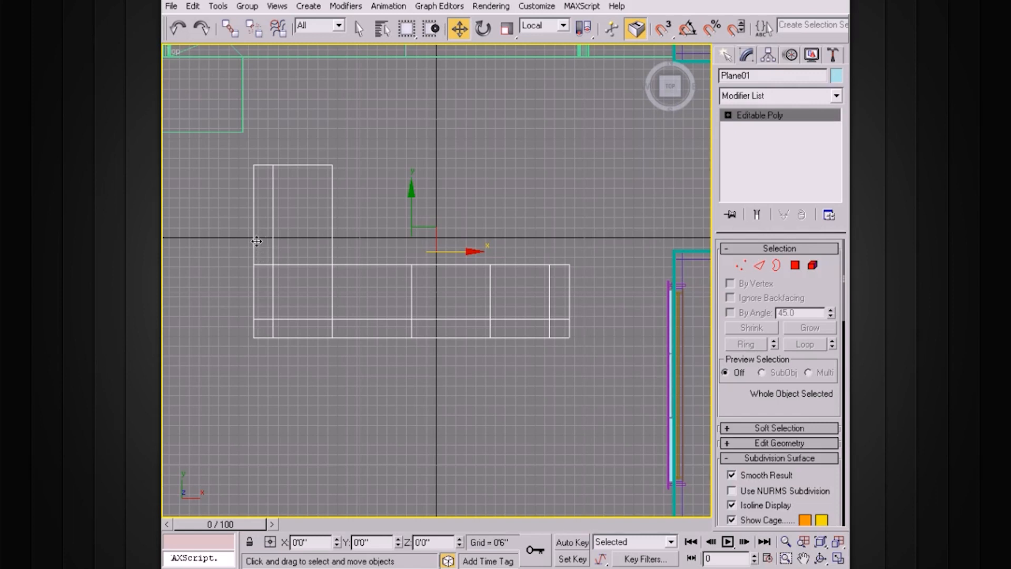
click(728, 115)
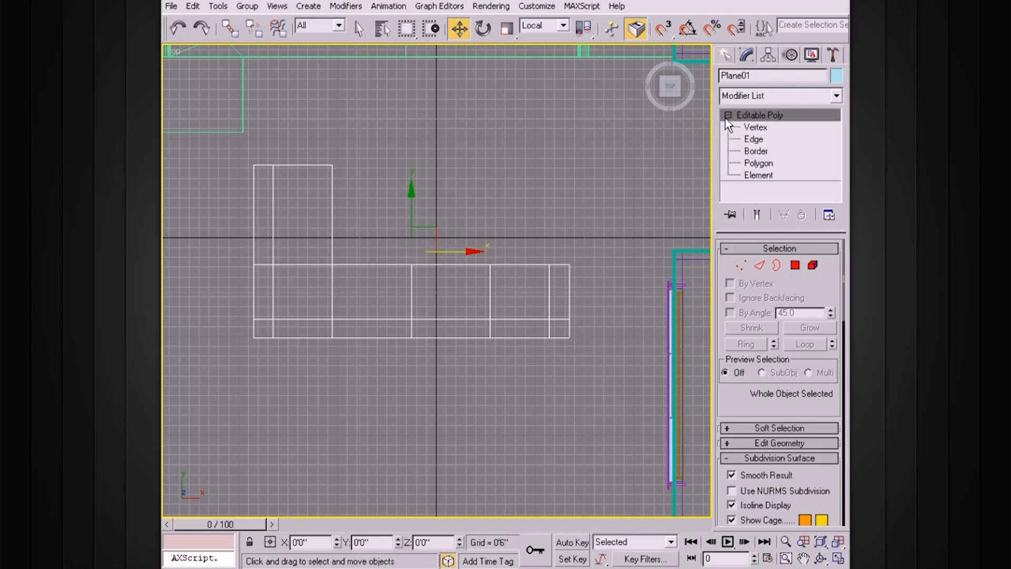
click(764, 138)
drag(384, 205, 232, 236)
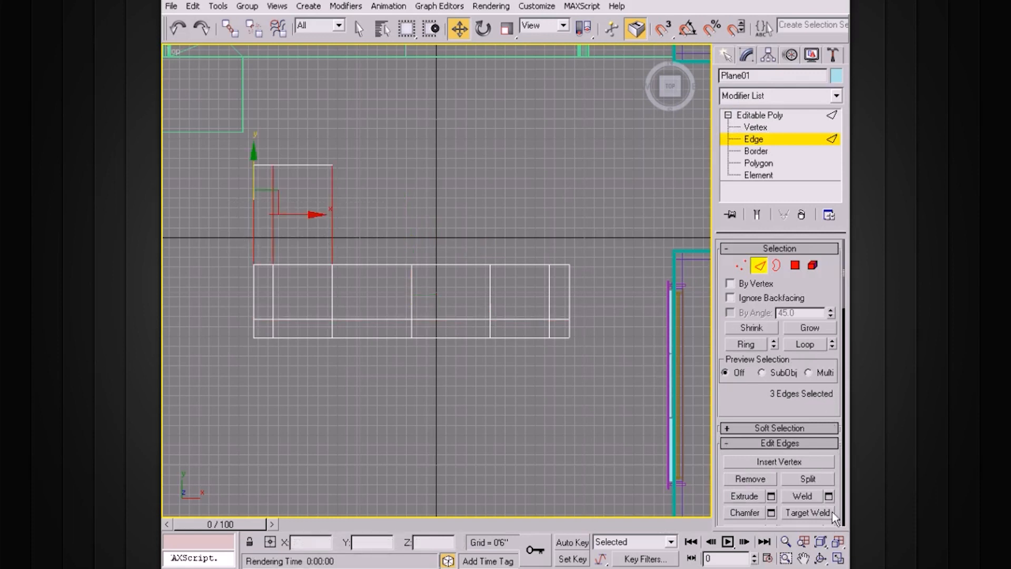
drag(824, 410, 814, 337)
click(829, 448)
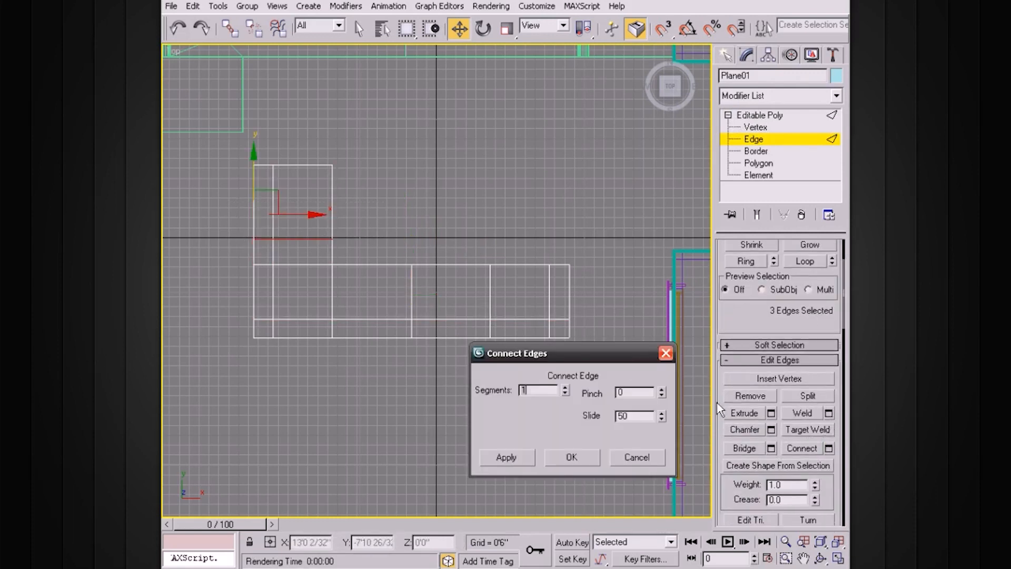
drag(662, 416, 656, 430)
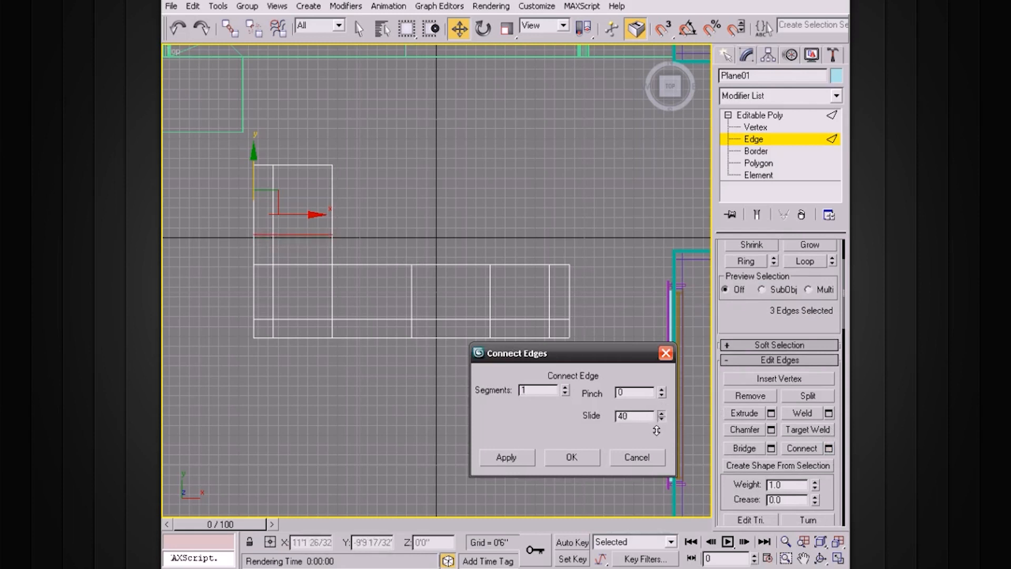
click(574, 459)
click(443, 240)
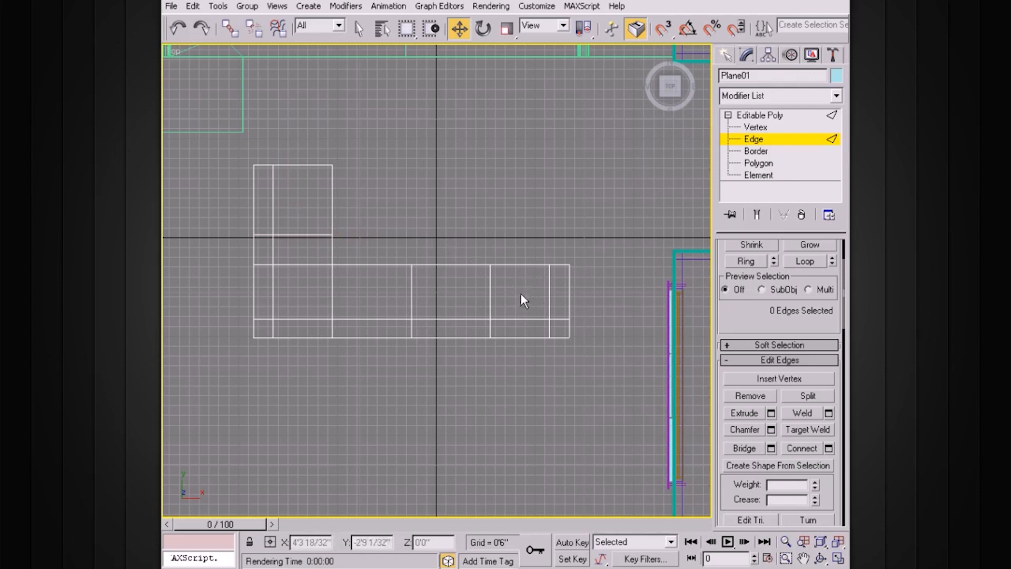
Step: Shift the long arm's two middle vertex columns slightly left and scale them to 94% along X
click(759, 127)
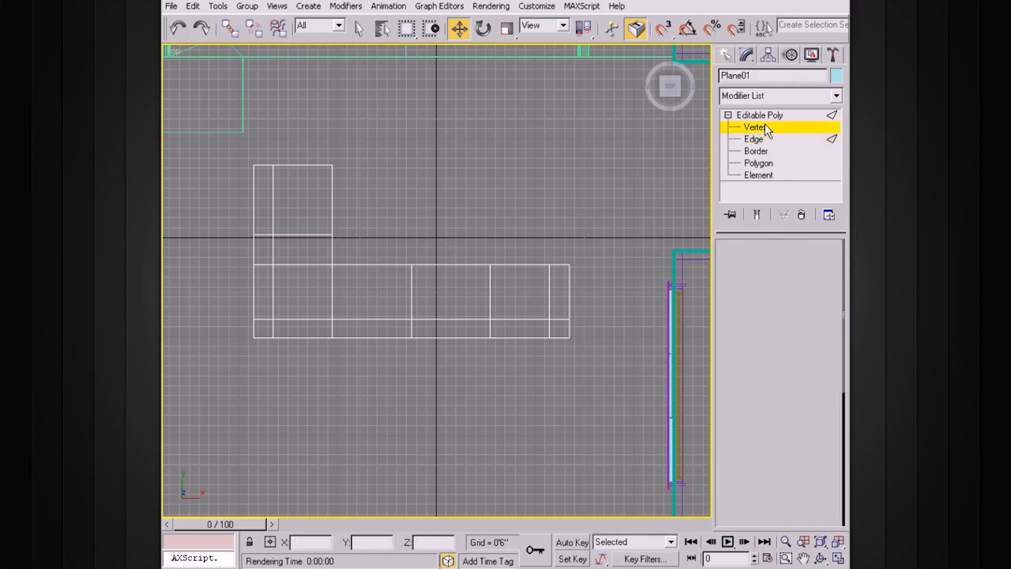
drag(513, 232, 402, 361)
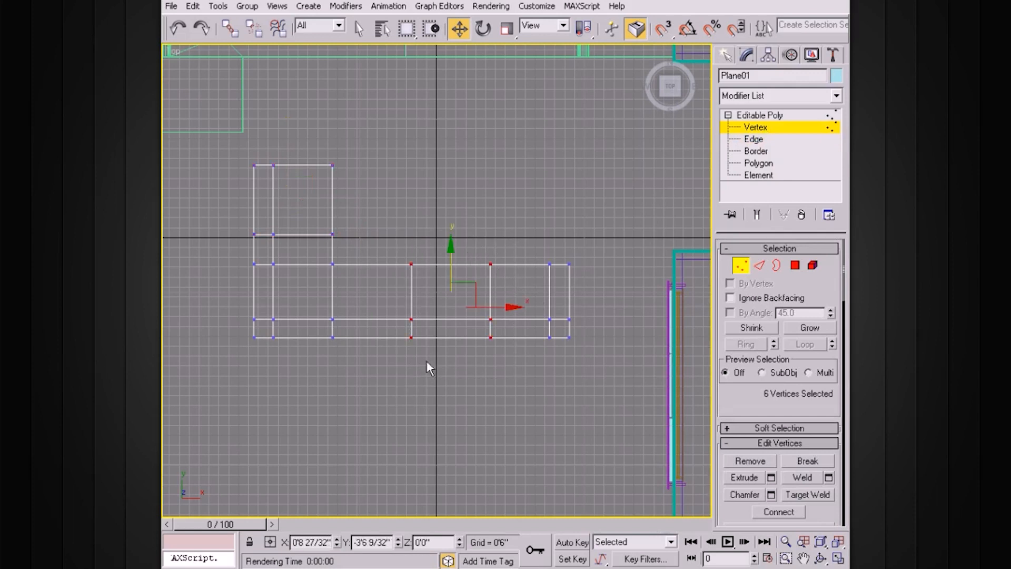
mouse_move(507, 307)
mouse_down()
mouse_move(501, 315)
mouse_move(508, 310)
mouse_up()
key(r)
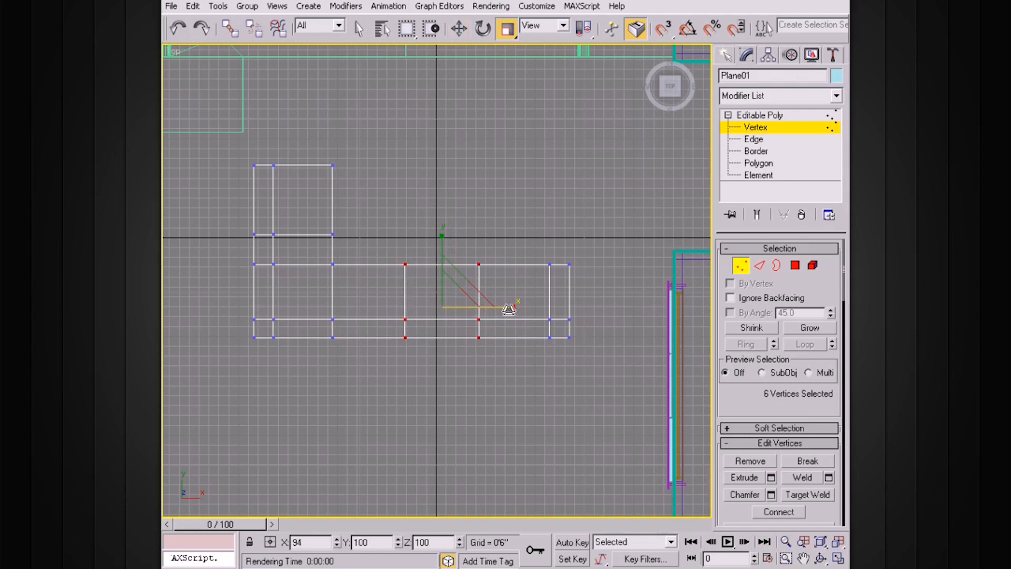
click(416, 295)
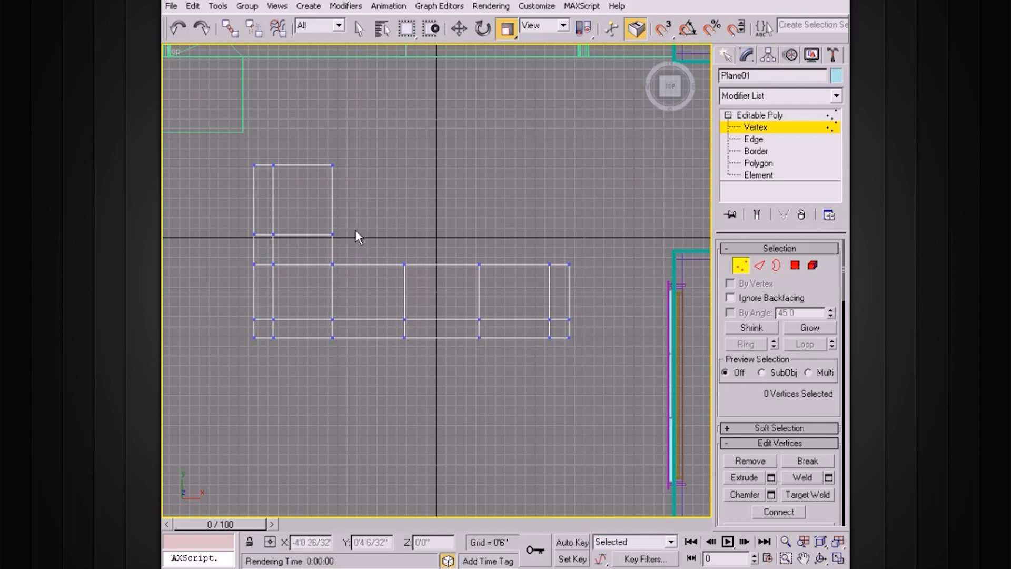
Step: Move the L's two leftmost vertex columns slightly outward to widen the corner section
drag(239, 350, 283, 154)
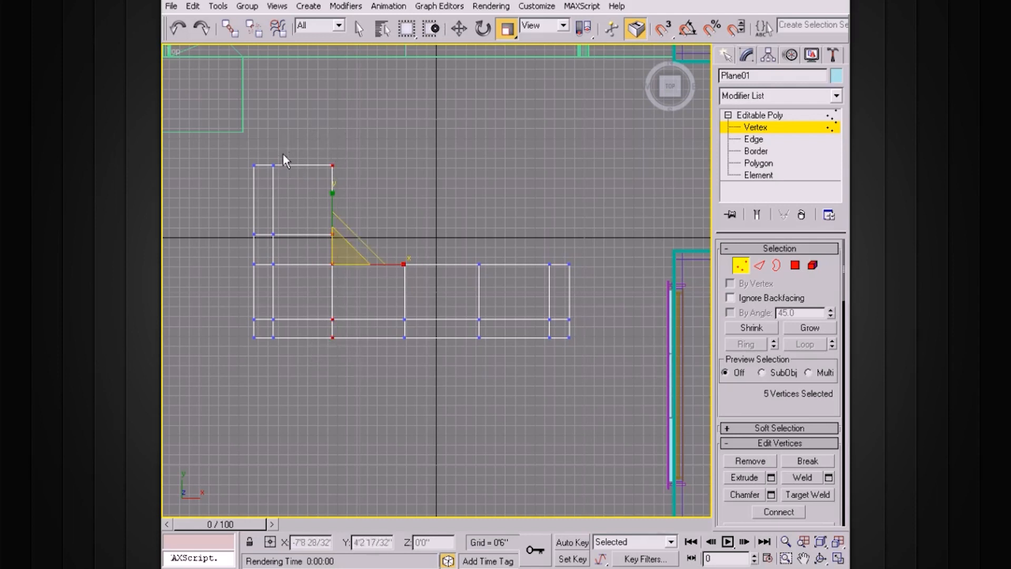
key(w)
drag(322, 266, 317, 266)
click(397, 225)
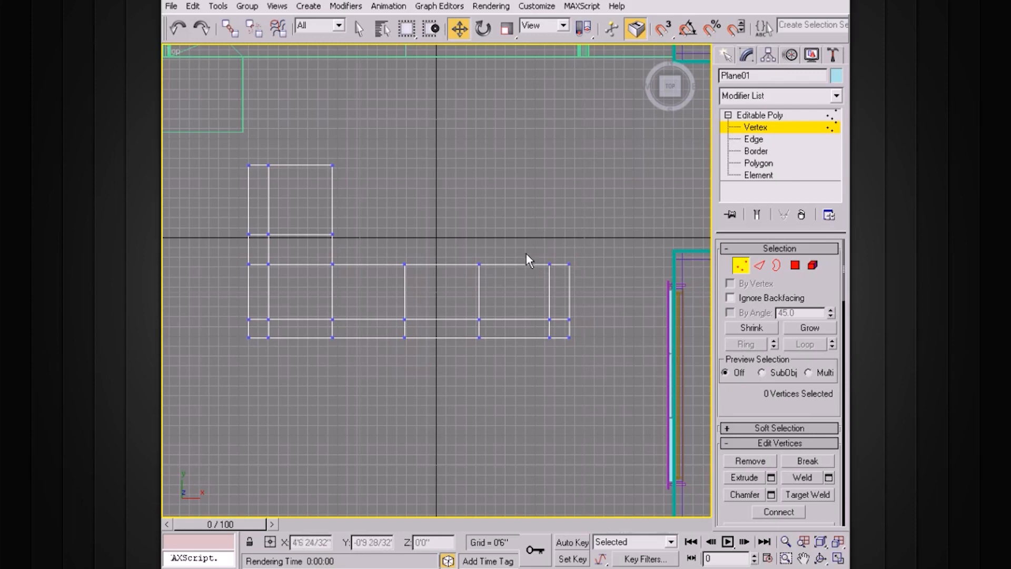
Step: Leave vertex editing and display the L-shaped plane with edged faces in the maximized Perspective viewport
key(alt+w)
click(560, 292)
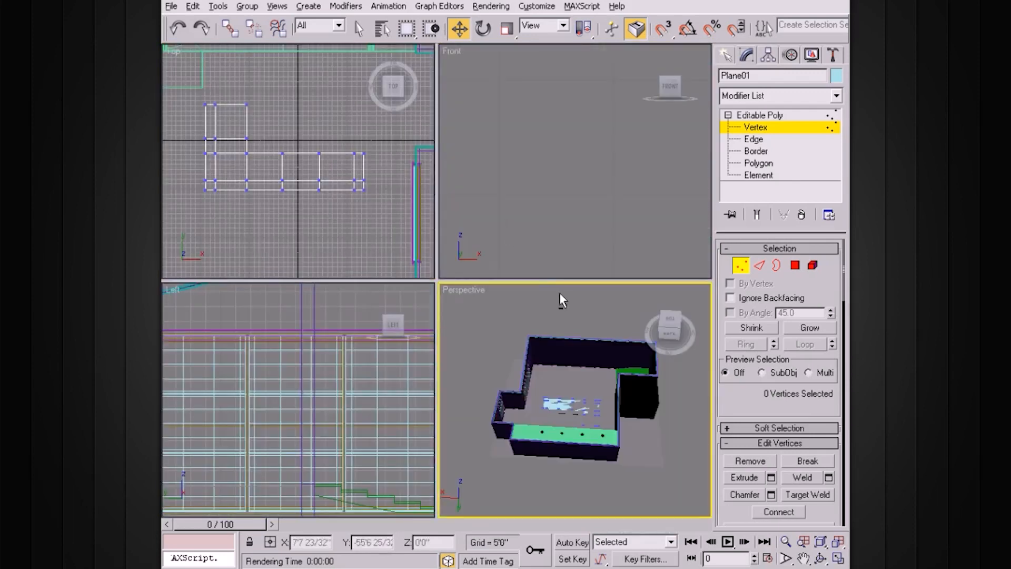
key(alt+w)
mouse_move(515, 297)
alt+middle_down()
mouse_move(475, 279)
mouse_move(471, 244)
mouse_move(529, 253)
alt+middle_up()
scroll(475, 279, up, 4)
click(755, 128)
scroll(532, 254, up, 3)
scroll(528, 257, up, 2)
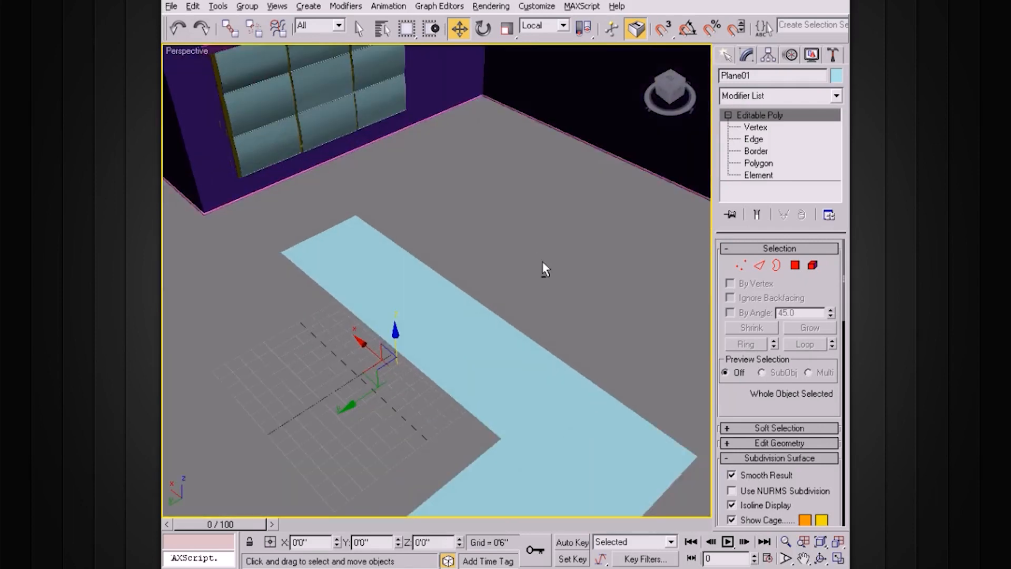
alt+middle_drag(542, 261, 561, 271)
key(F4)
alt+middle_drag(516, 312, 466, 301)
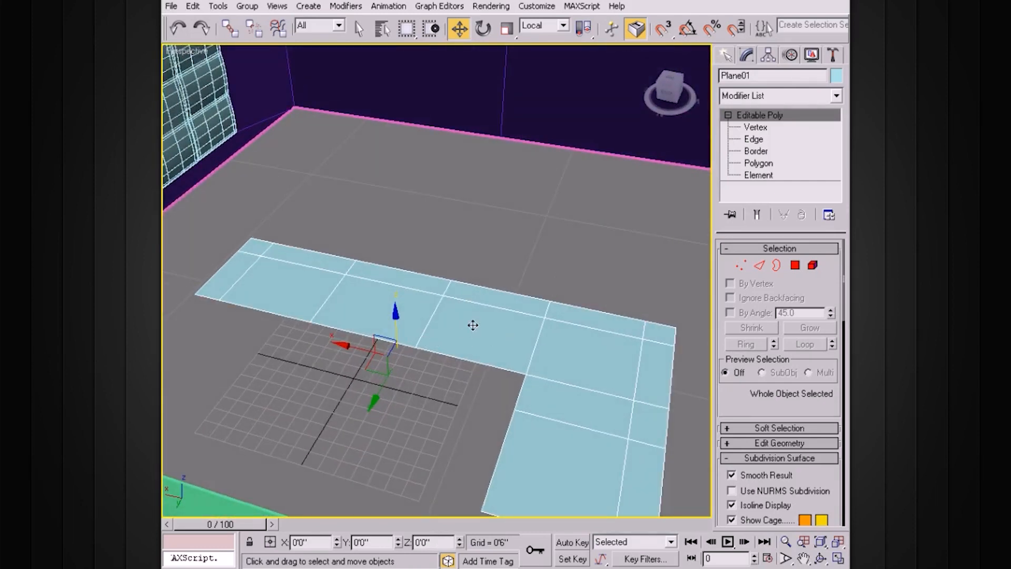
alt+middle_drag(519, 313, 600, 305)
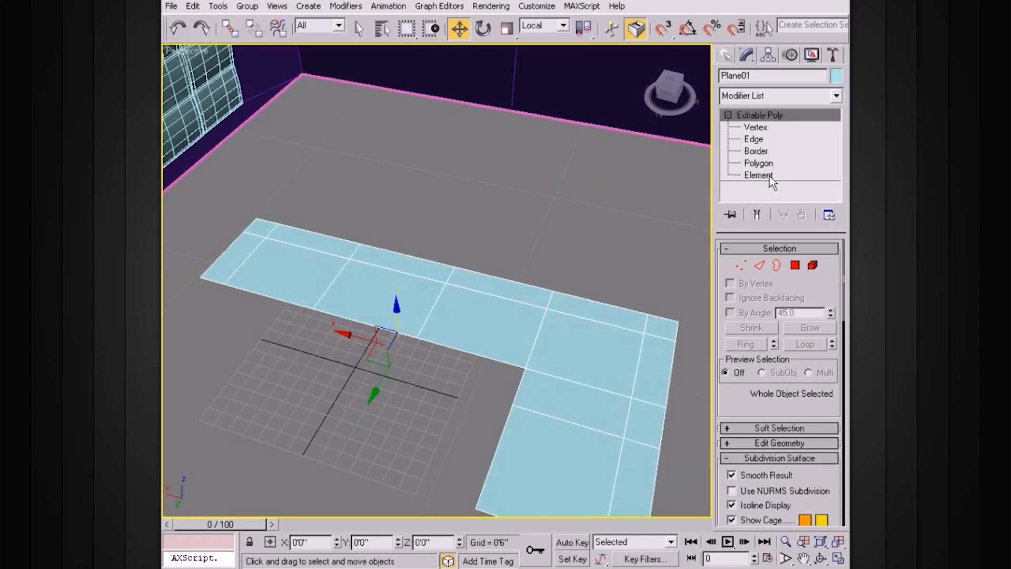
Step: Add a Shell modifier to the L-shaped plane with an outer amount of 6 inches
click(728, 114)
click(807, 96)
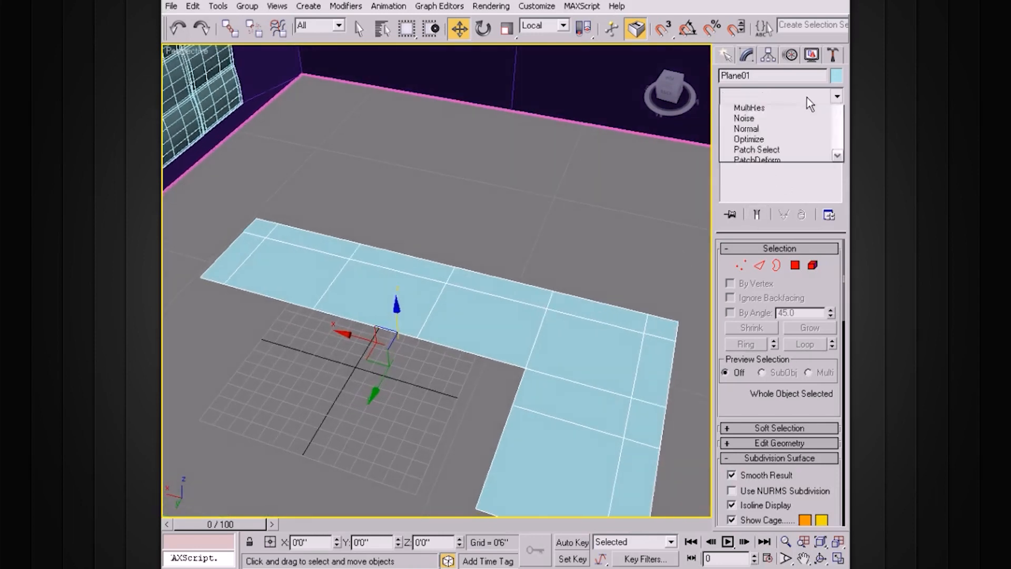
scroll(816, 296, down, 10)
scroll(816, 296, down, 6)
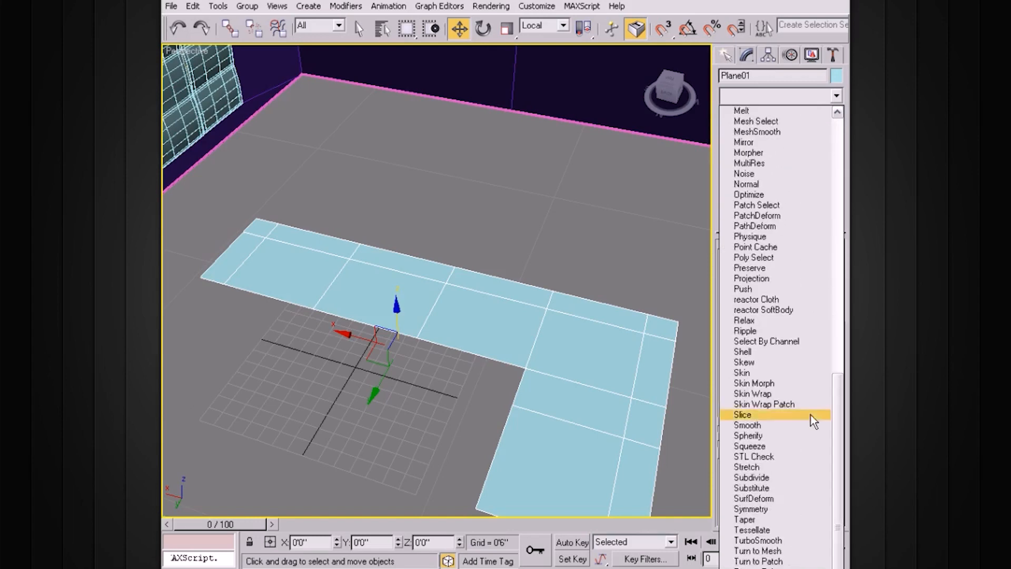
click(778, 351)
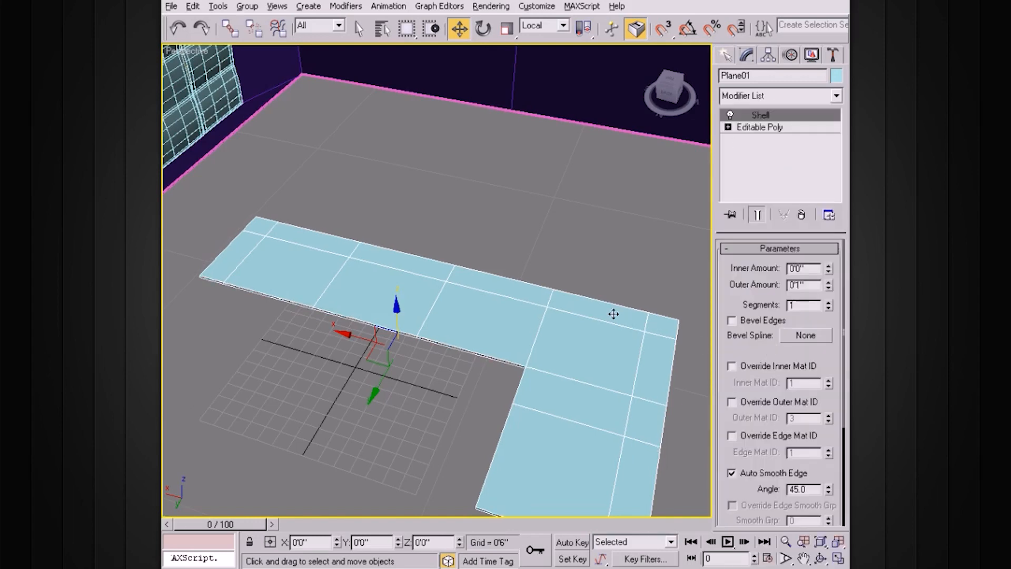
alt+middle_drag(611, 312, 621, 312)
mouse_move(828, 282)
mouse_down()
mouse_move(821, 282)
mouse_move(846, 285)
mouse_up()
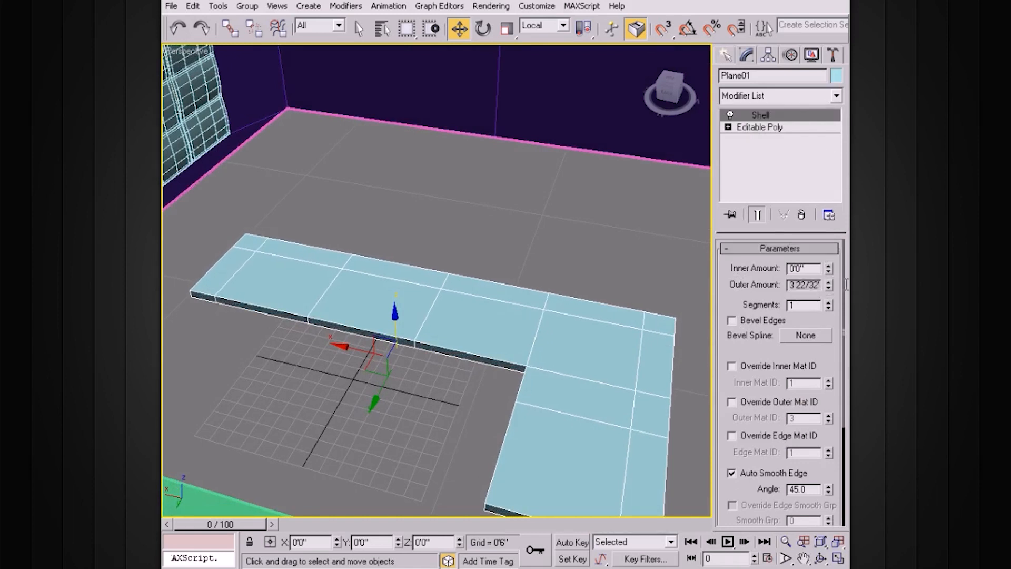
text(6)
key(Return)
Step: Set the Shell's outer amount to 8 inches
alt+middle_drag(529, 321, 514, 265)
scroll(564, 296, up, 4)
alt+middle_drag(514, 295, 540, 306)
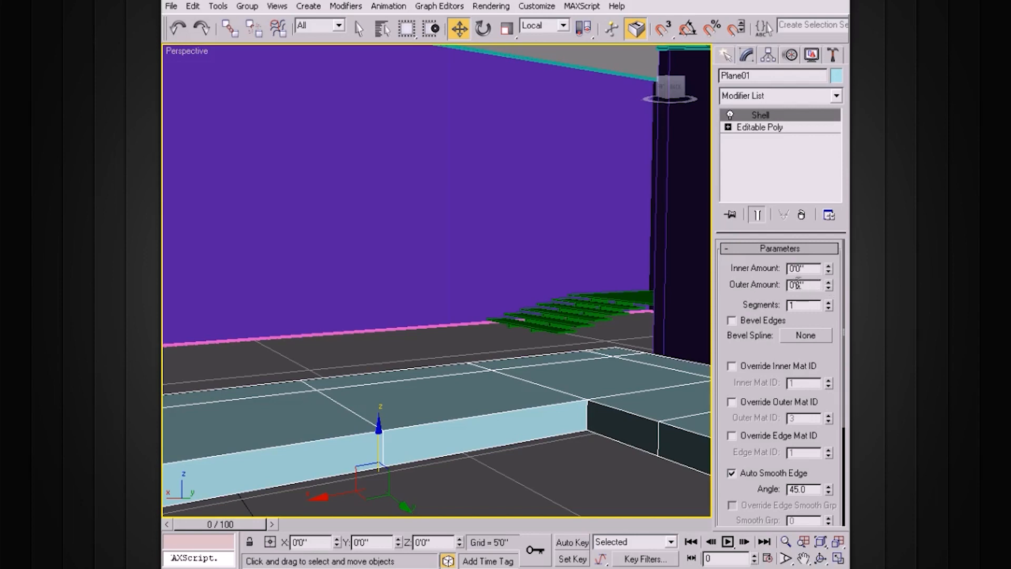
text(8)
key(Return)
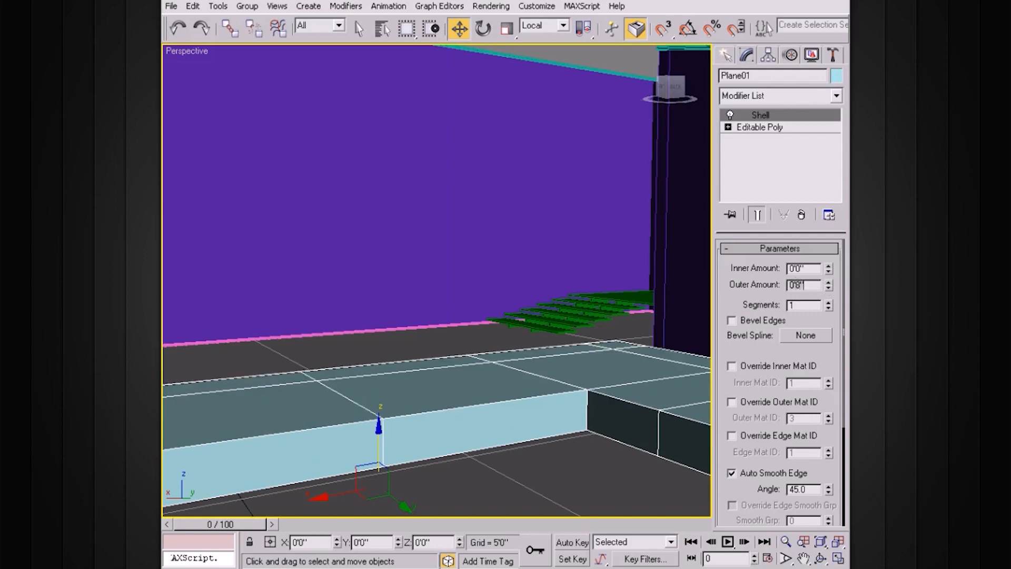
Step: Collapse the whole modifier stack and convert the object to Editable Poly
alt+middle_drag(606, 339, 644, 304)
scroll(599, 352, down, 4)
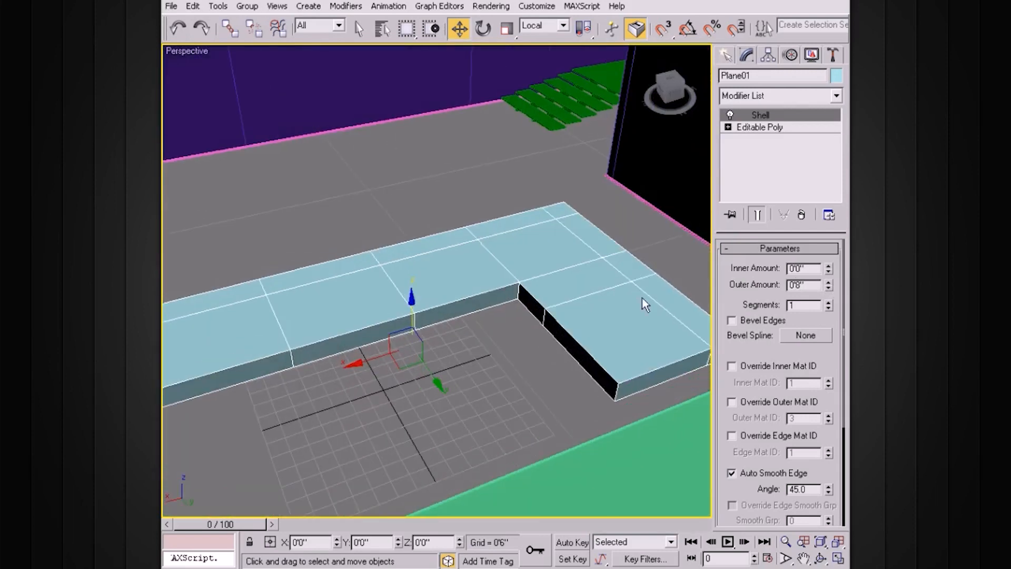
right_click(768, 112)
click(785, 230)
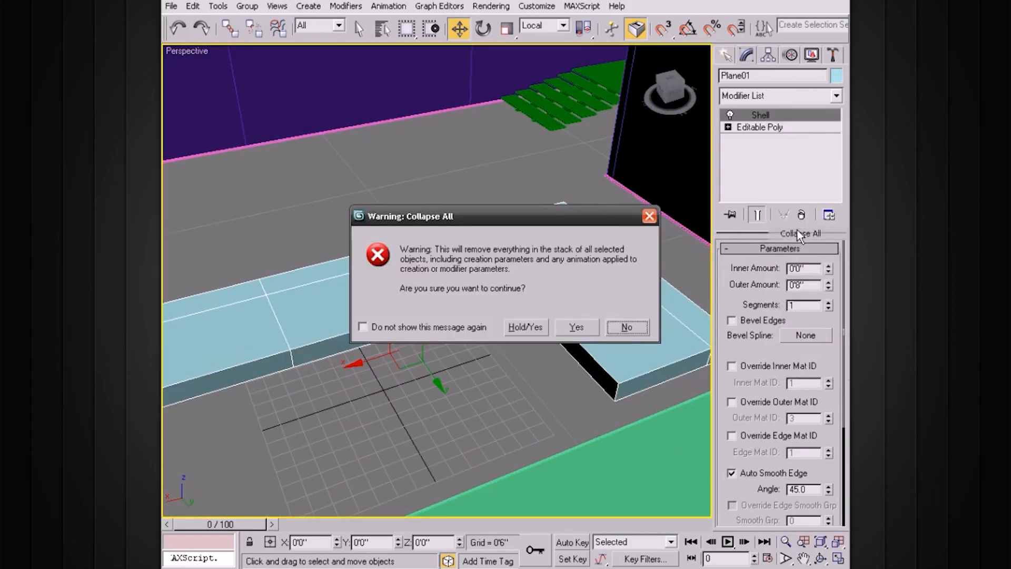
click(574, 327)
right_click(764, 117)
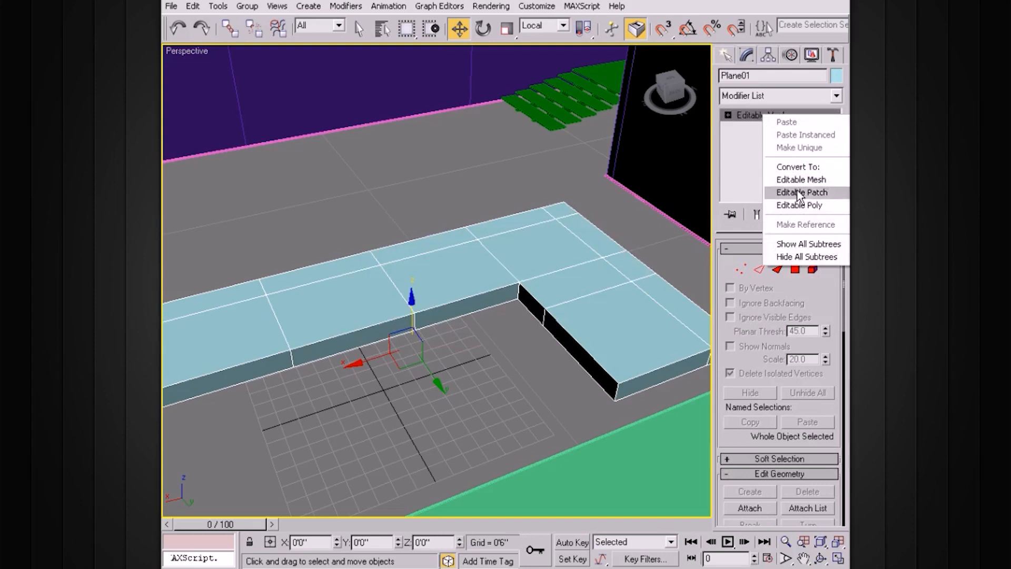
click(799, 204)
Step: Extrude the nine narrow top polygons along the back and both side arms as a group by 2'1 4/32" to form the backrest and armrests
alt+middle_drag(659, 215, 537, 250)
alt+middle_drag(484, 310, 463, 318)
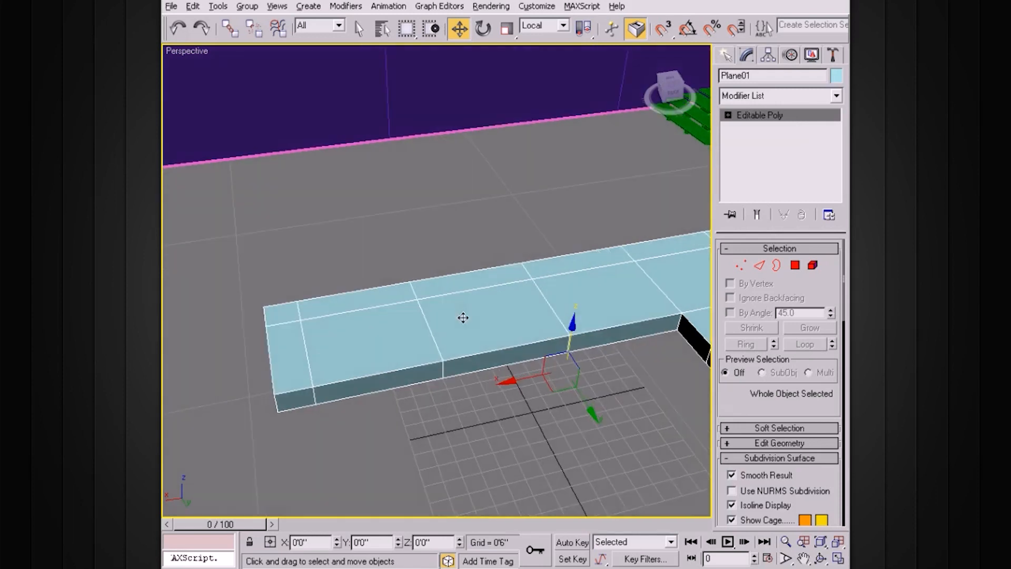
click(729, 116)
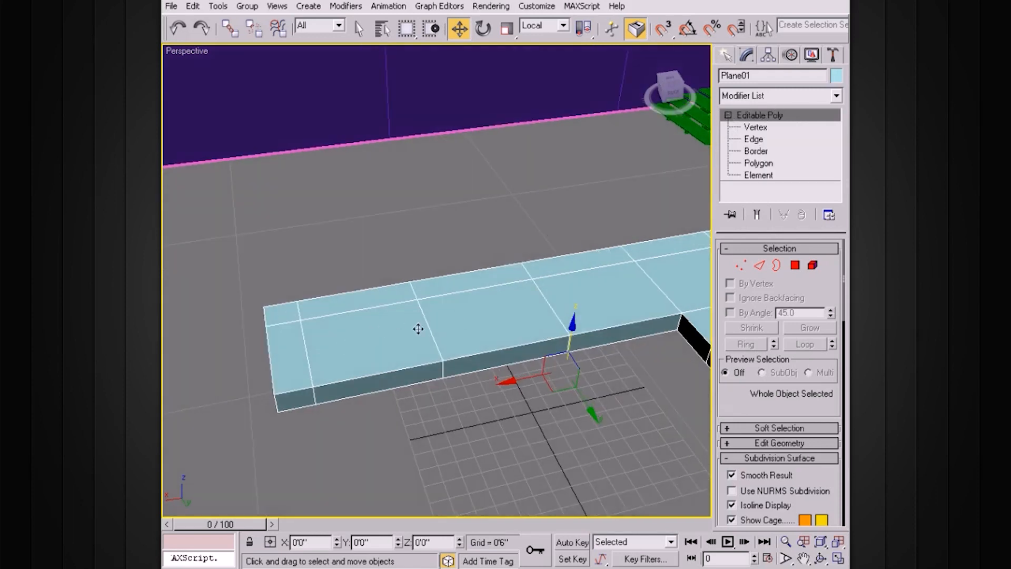
click(759, 164)
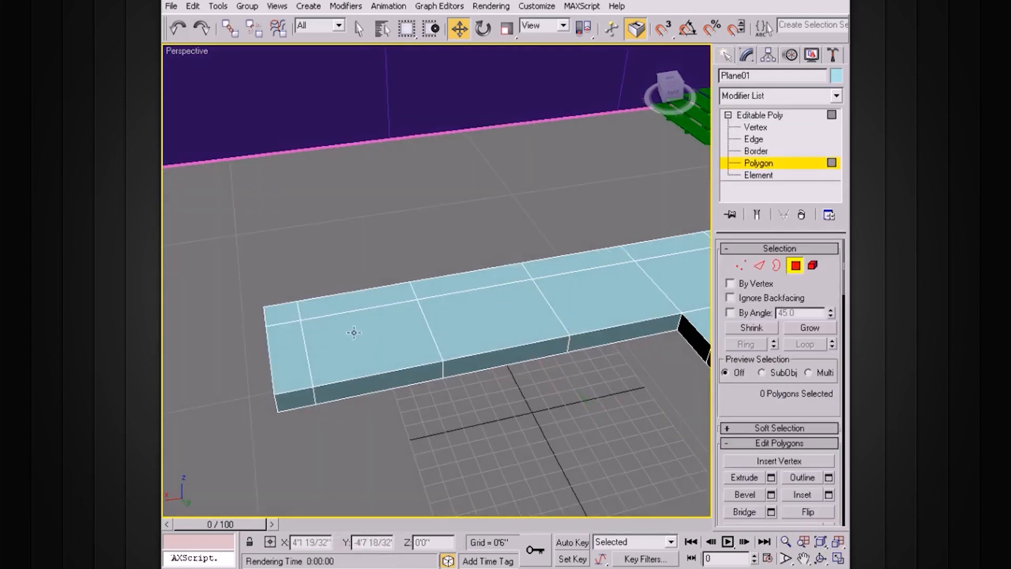
click(293, 361)
ctrl+click(293, 312)
ctrl+click(325, 310)
ctrl+click(445, 298)
key(ctrl+z)
ctrl+click(467, 282)
ctrl+click(566, 267)
alt+middle_drag(566, 266, 455, 253)
ctrl+click(483, 206)
ctrl+click(518, 194)
ctrl+click(534, 210)
ctrl+click(577, 257)
alt+middle_drag(577, 257, 493, 320)
scroll(469, 318, down, 3)
scroll(550, 314, up, 3)
click(771, 478)
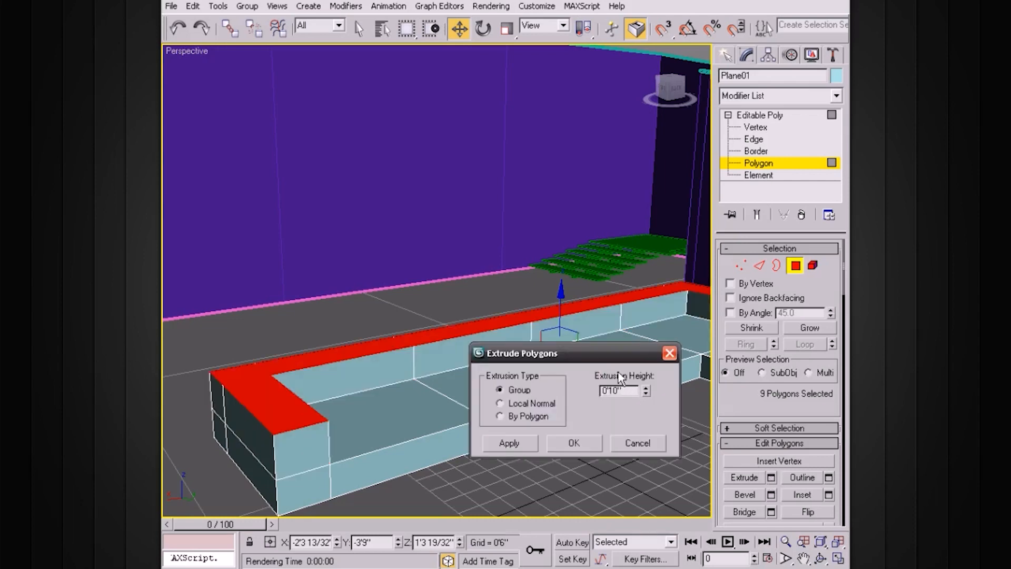
drag(614, 362, 623, 342)
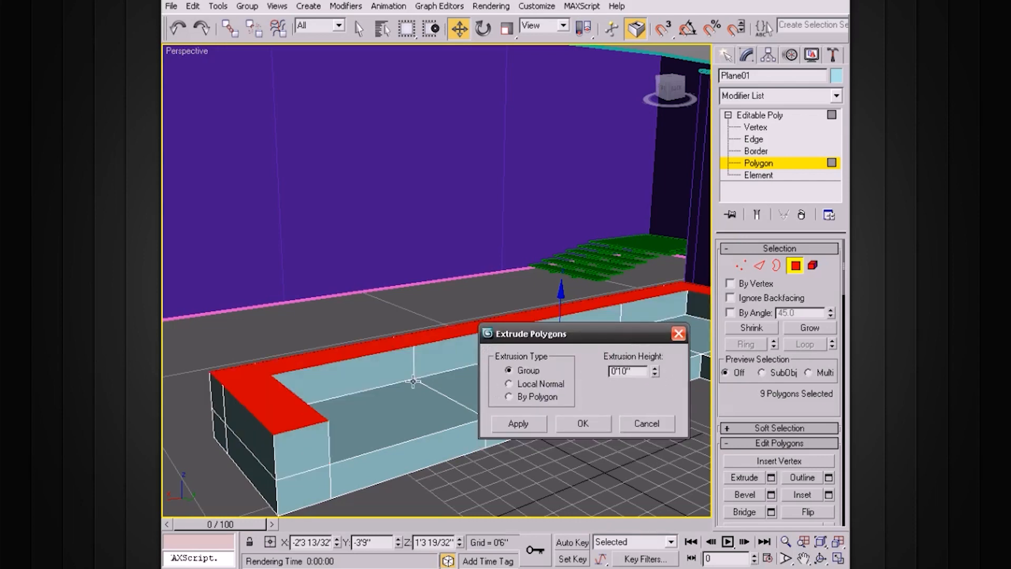
alt+middle_drag(413, 382, 392, 368)
drag(654, 370, 652, 310)
alt+middle_drag(385, 380, 276, 371)
alt+middle_drag(351, 365, 342, 356)
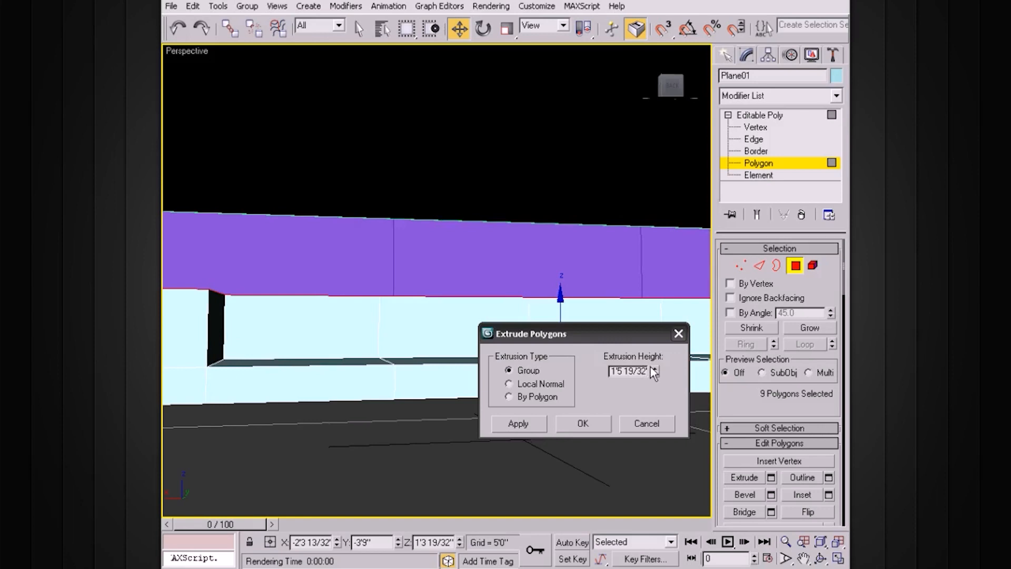
drag(653, 372, 654, 340)
mouse_move(372, 364)
alt+middle_down()
mouse_move(399, 364)
mouse_move(432, 385)
mouse_move(373, 370)
alt+middle_up()
drag(654, 372, 655, 371)
alt+middle_drag(393, 361, 426, 347)
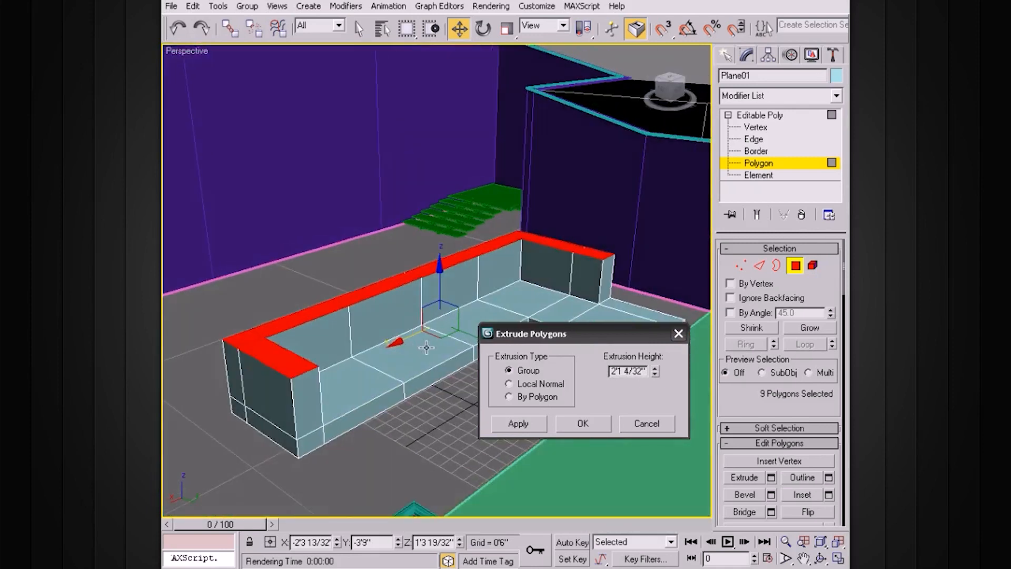
scroll(427, 347, up, 5)
drag(594, 334, 601, 316)
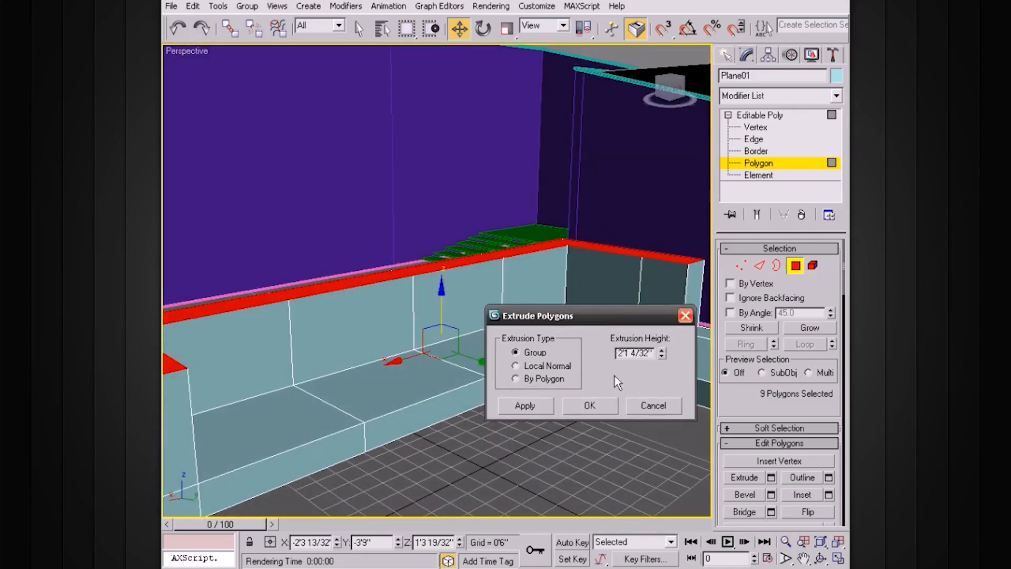
click(594, 408)
Step: Leave polygon editing and view the extruded sofa from above
alt+middle_drag(521, 369, 556, 371)
alt+middle_drag(556, 371, 517, 370)
scroll(517, 370, down, 2)
scroll(508, 337, down, 3)
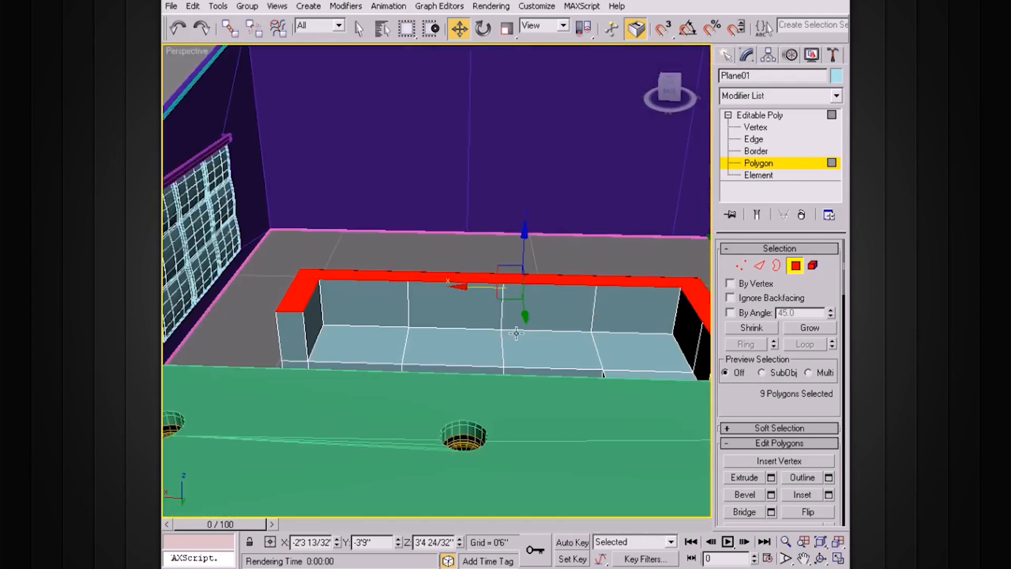
click(765, 114)
click(728, 115)
alt+middle_drag(614, 215, 539, 323)
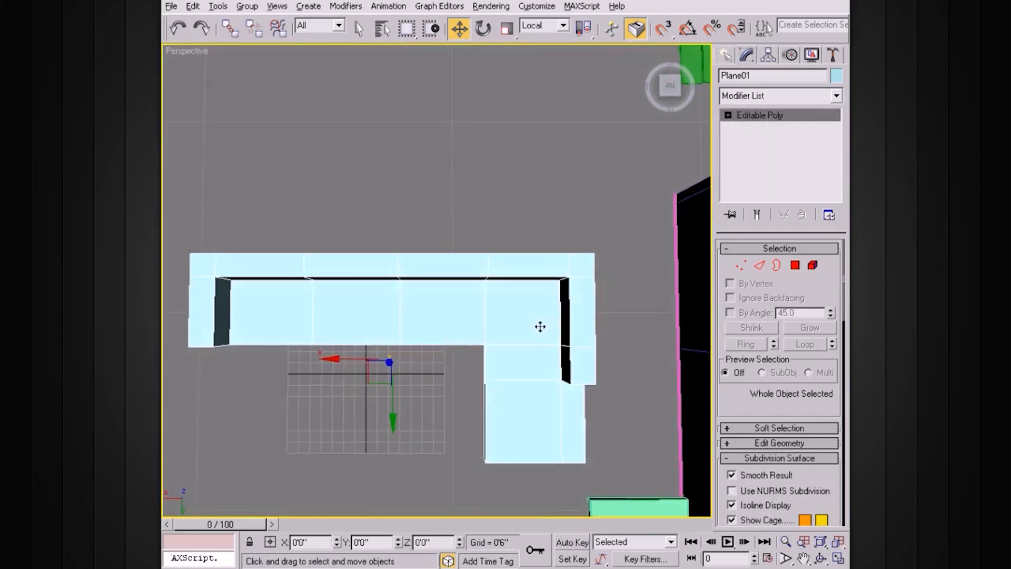
Step: Detach the four seat polygons of the corner and chaise section as a clone and leave polygon editing
alt+middle_drag(511, 329, 623, 272)
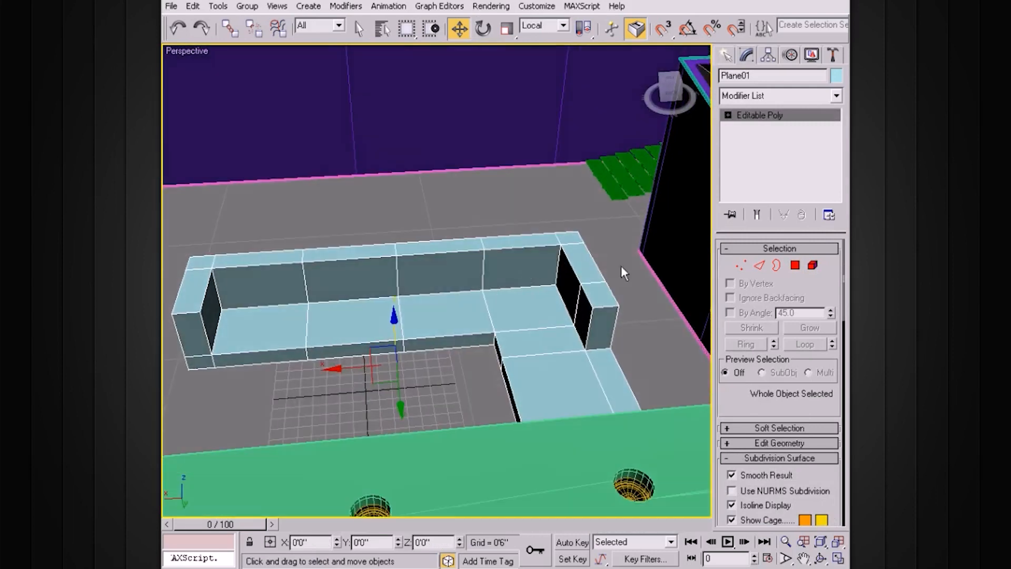
click(726, 115)
alt+middle_drag(526, 244, 540, 279)
middle_drag(540, 279, 439, 278)
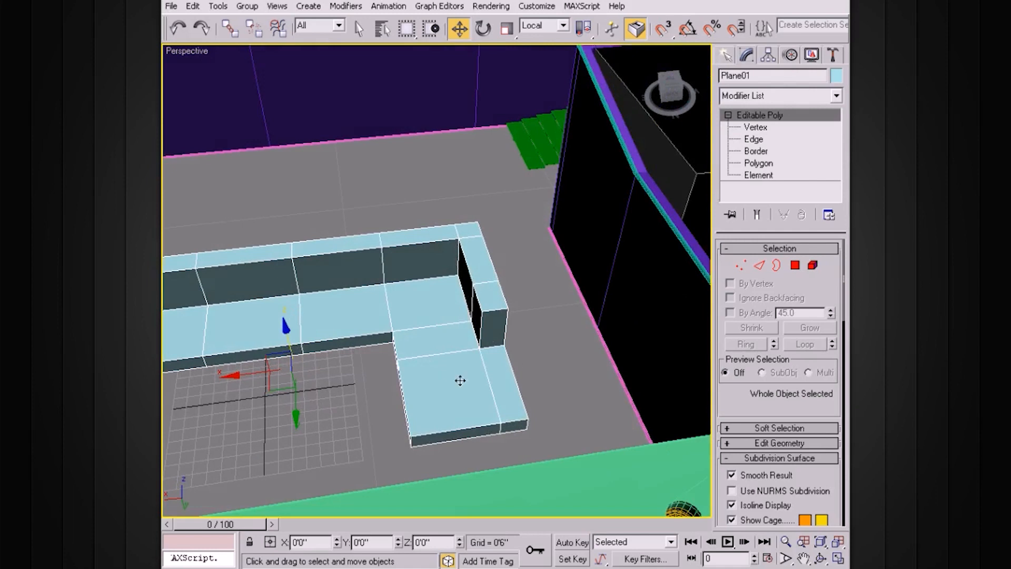
click(758, 163)
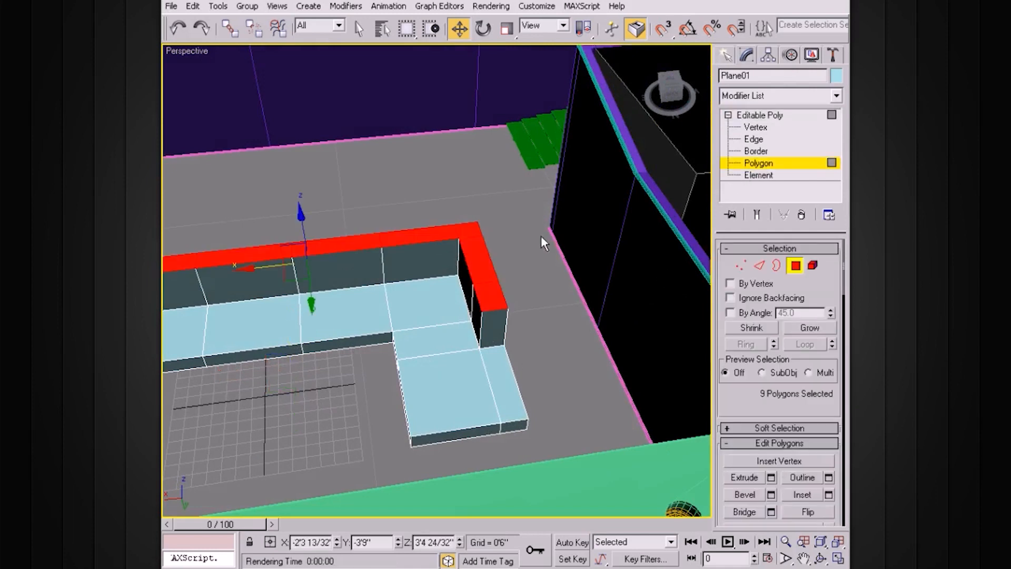
click(422, 304)
ctrl+click(437, 345)
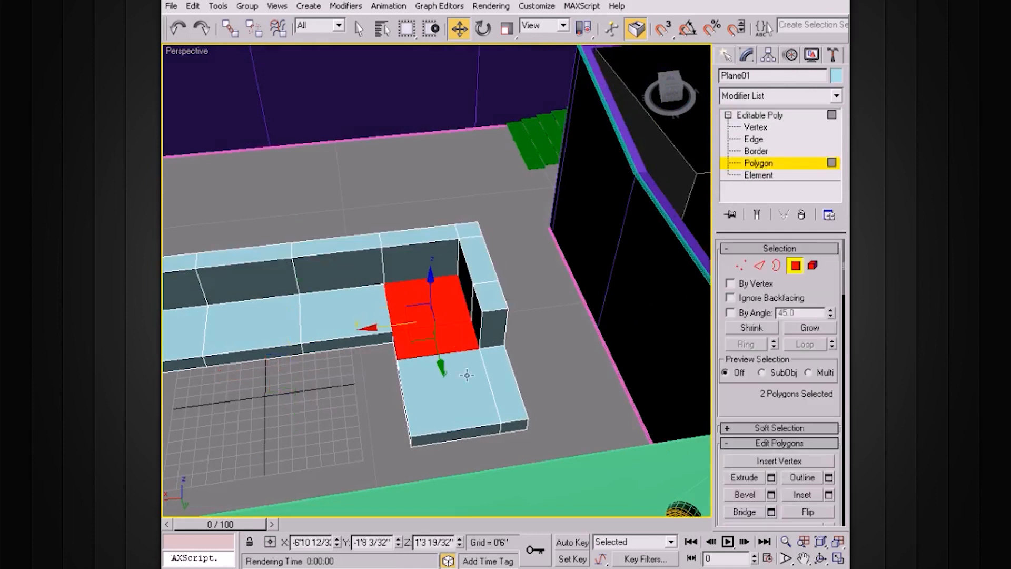
ctrl+click(450, 395)
ctrl+click(503, 385)
mouse_move(523, 361)
alt+middle_down()
mouse_move(591, 346)
mouse_move(579, 334)
mouse_move(535, 347)
alt+middle_up()
alt+middle_drag(437, 295, 570, 330)
scroll(570, 337, up, 5)
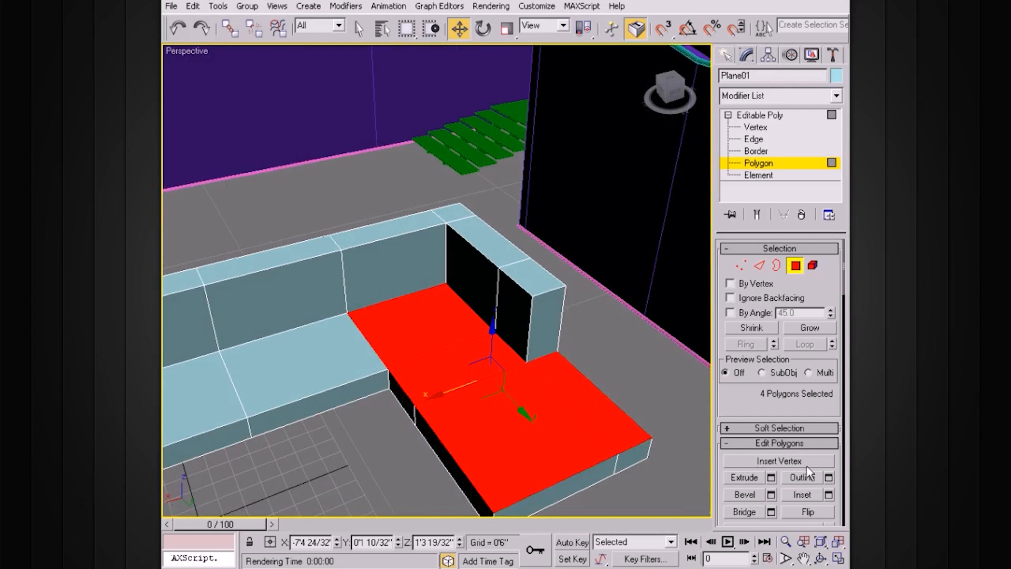
scroll(804, 408, down, 3)
scroll(809, 374, down, 1)
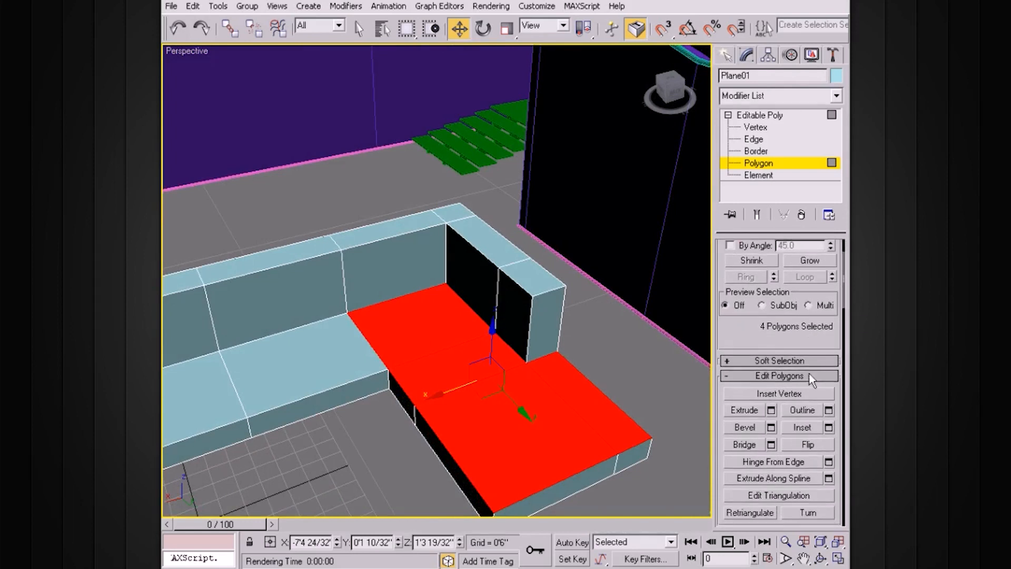
click(807, 375)
click(780, 391)
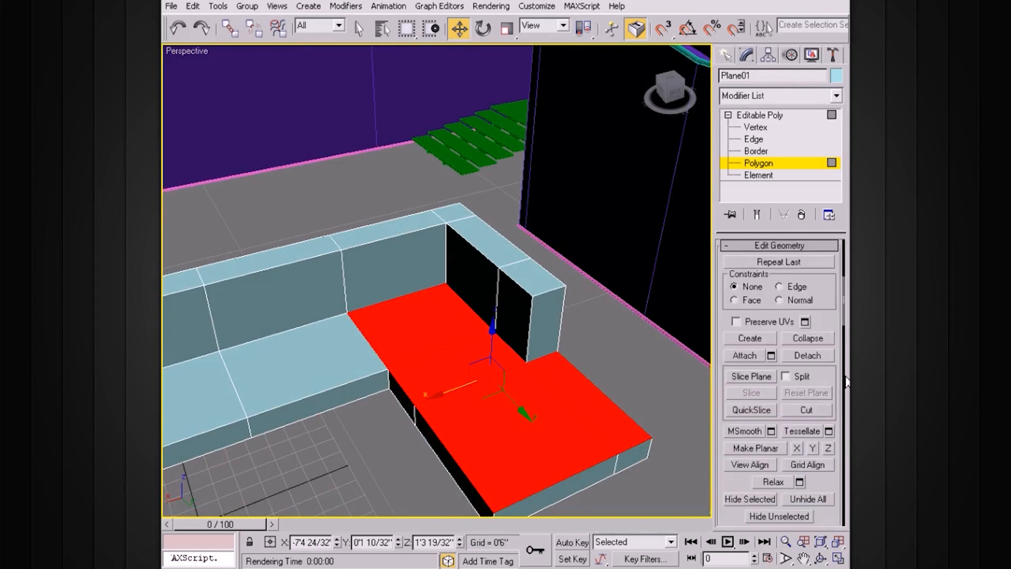
click(807, 355)
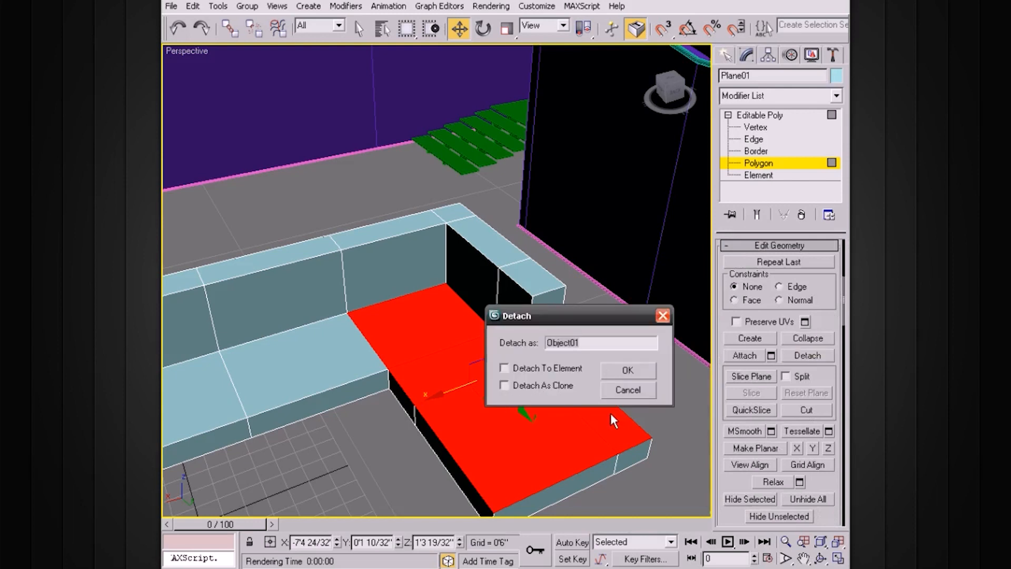
click(504, 385)
click(628, 370)
click(759, 115)
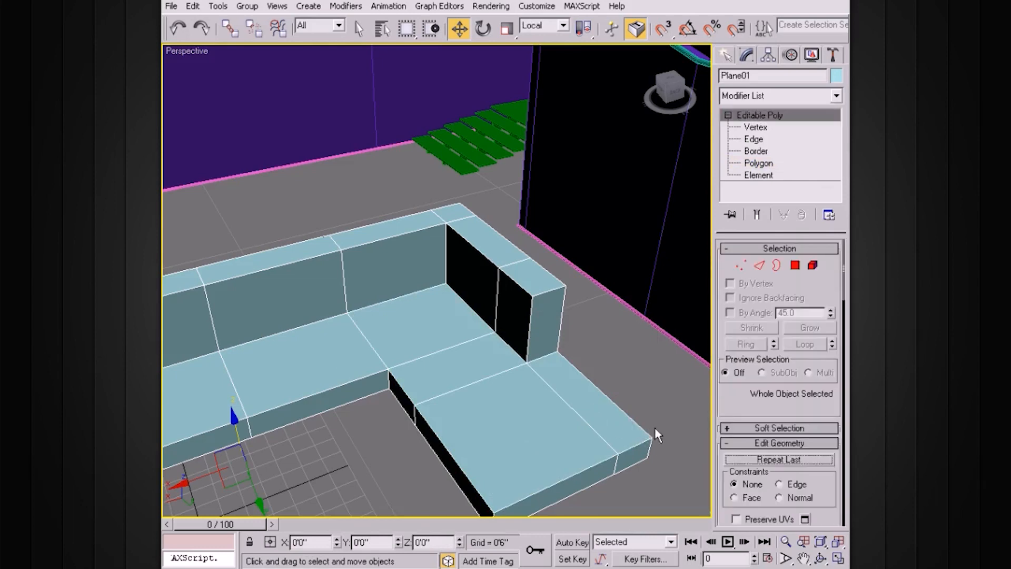
Step: Select the cloned chaise seat surface and raise it slightly above the sofa base
alt+middle_drag(632, 433, 655, 416)
click(447, 456)
click(499, 425)
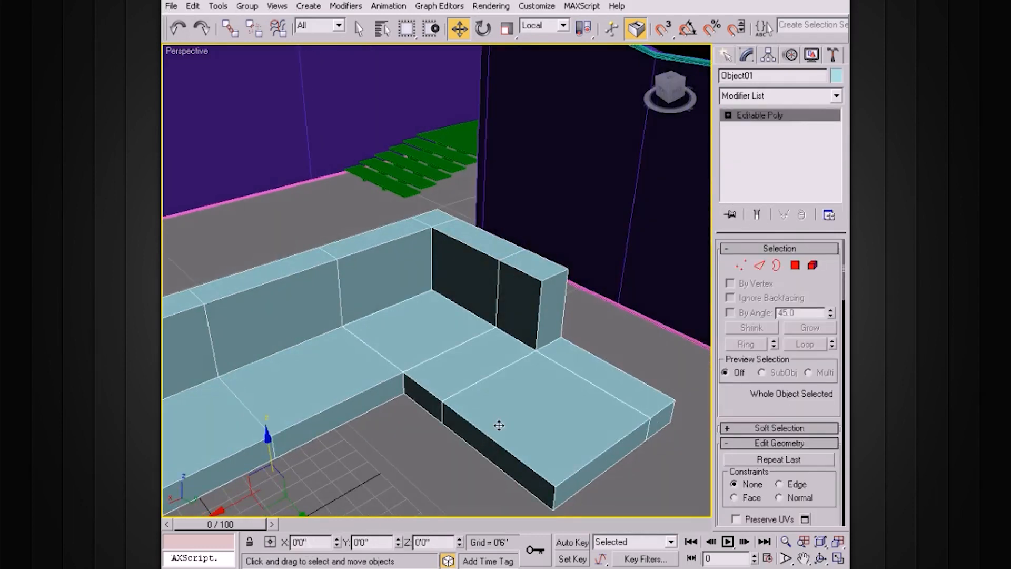
alt+middle_drag(265, 439, 438, 367)
alt+middle_drag(488, 345, 484, 362)
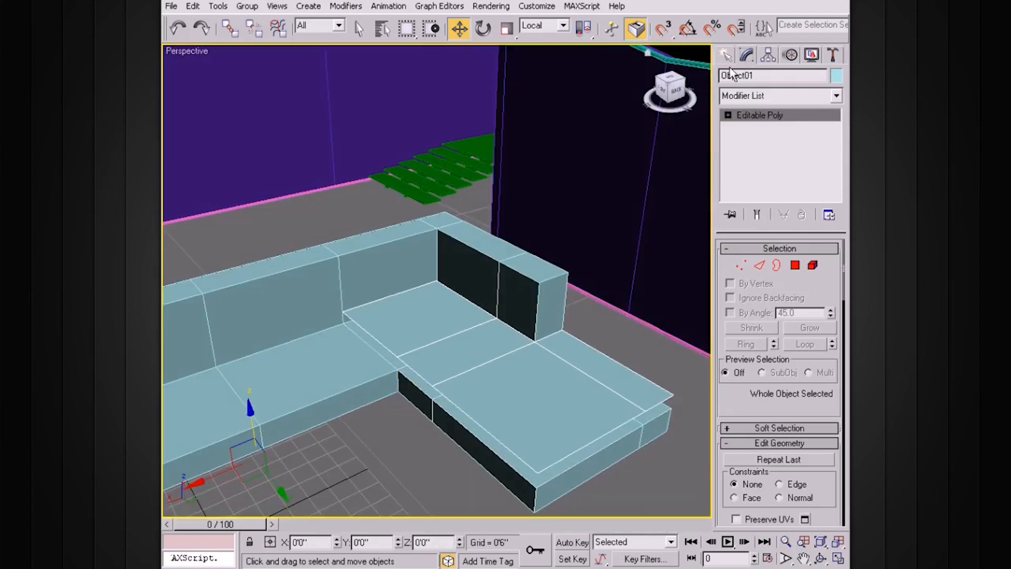
Step: Center the cloned chaise surface's pivot to the object and finish pivot editing
click(763, 55)
click(778, 150)
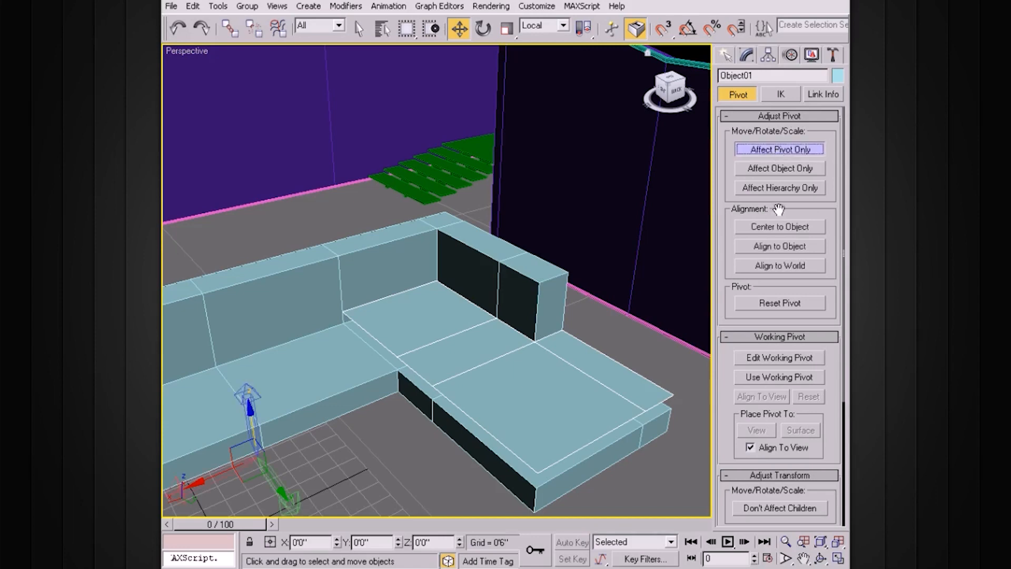
click(779, 227)
click(760, 151)
mouse_move(616, 279)
alt+middle_down()
mouse_move(641, 260)
mouse_move(619, 269)
alt+middle_up()
Step: Detach the sofa body's long-side seat polygon next to the chaise as a clone and leave polygon editing
click(385, 402)
alt+middle_drag(389, 361, 408, 384)
click(362, 337)
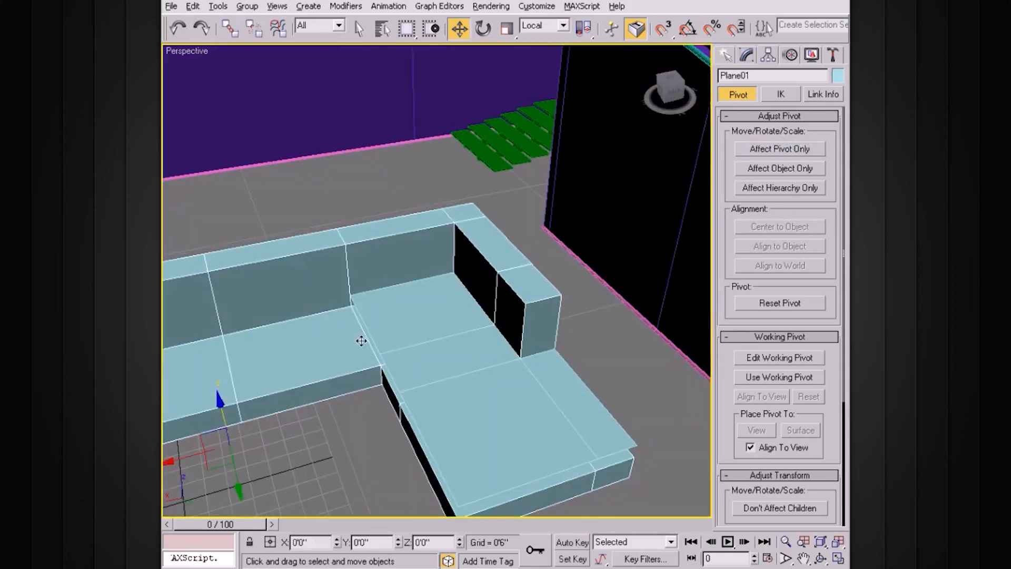
alt+middle_drag(361, 338, 349, 352)
click(730, 56)
click(747, 56)
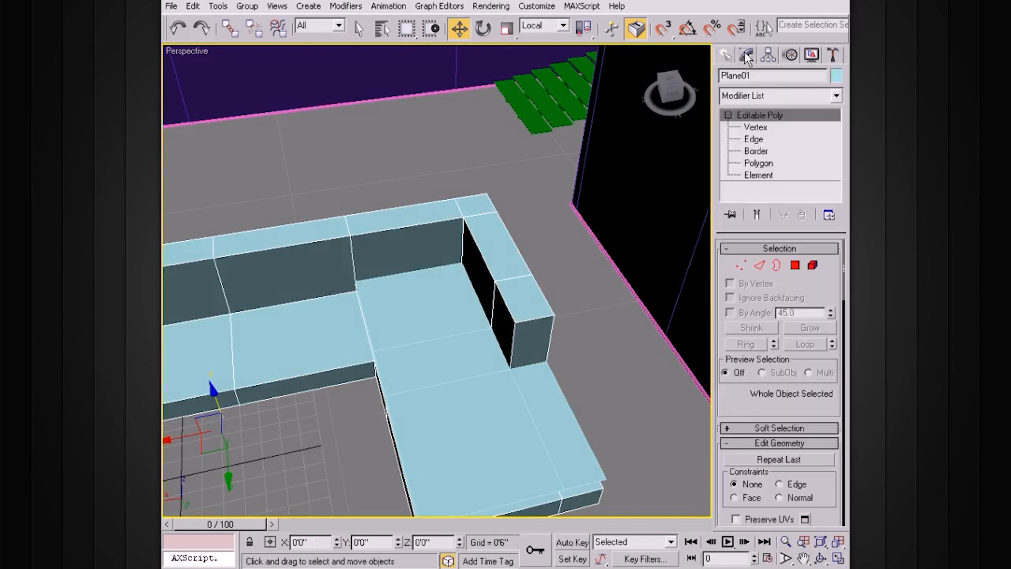
click(768, 163)
click(362, 319)
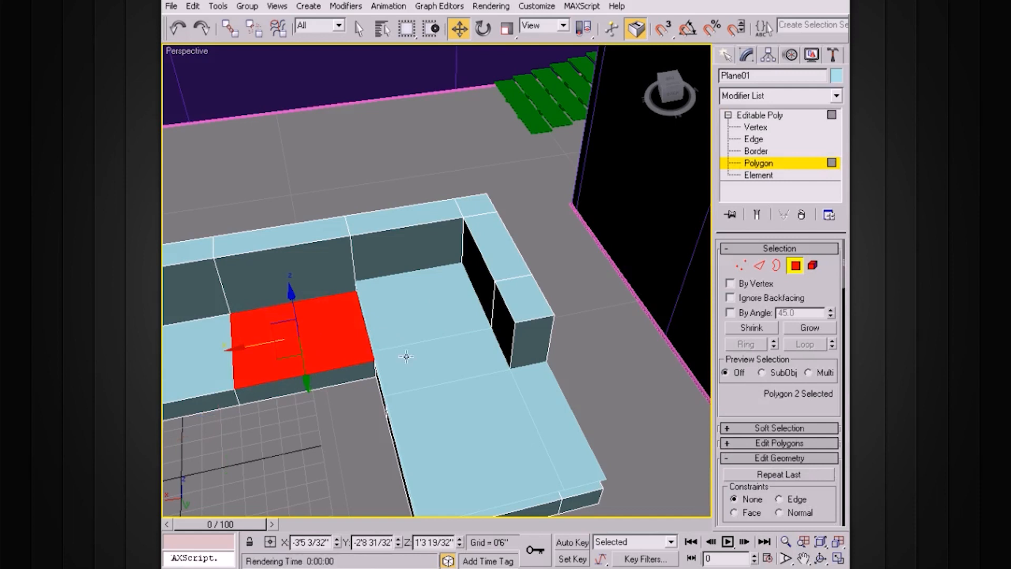
drag(767, 409, 757, 289)
click(804, 450)
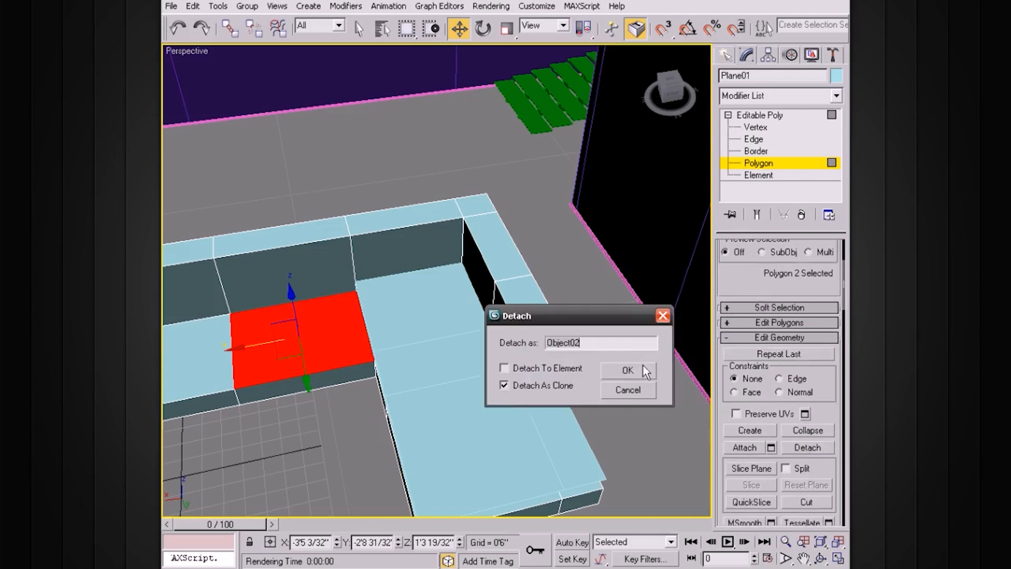
click(628, 369)
click(759, 115)
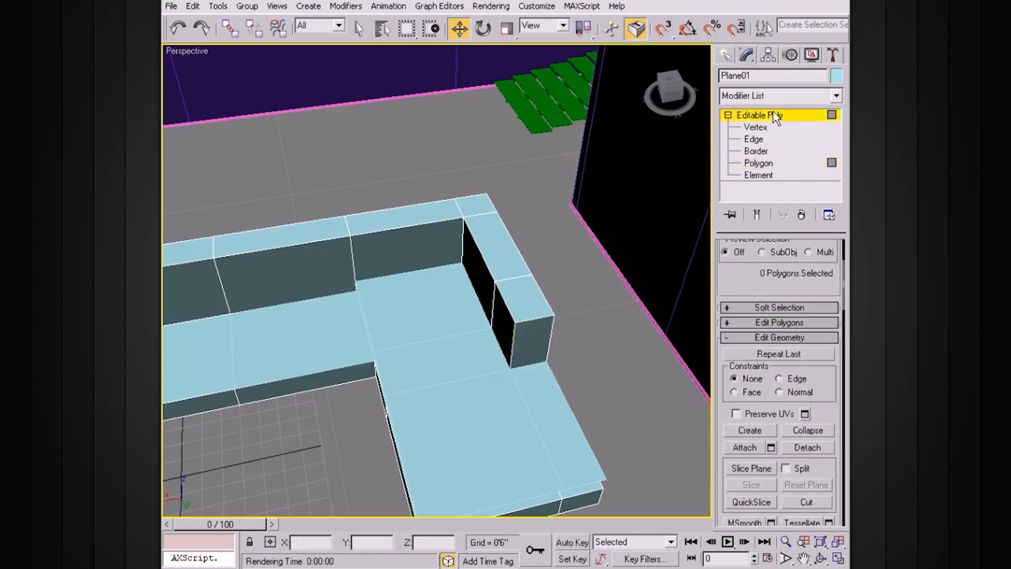
Step: Select the cloned single seat surface and center its pivot to the object
alt+middle_drag(338, 350, 338, 317)
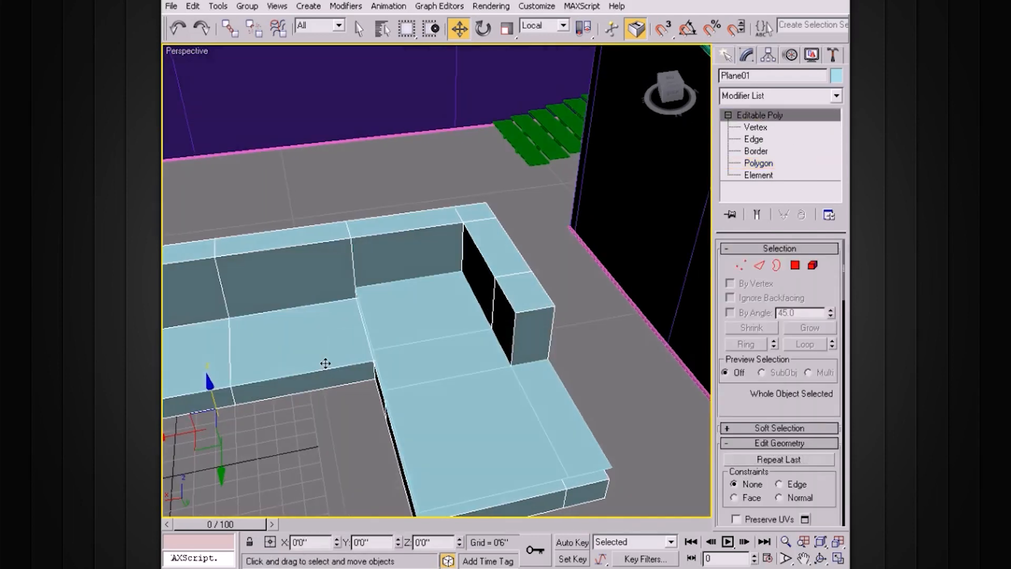
click(325, 364)
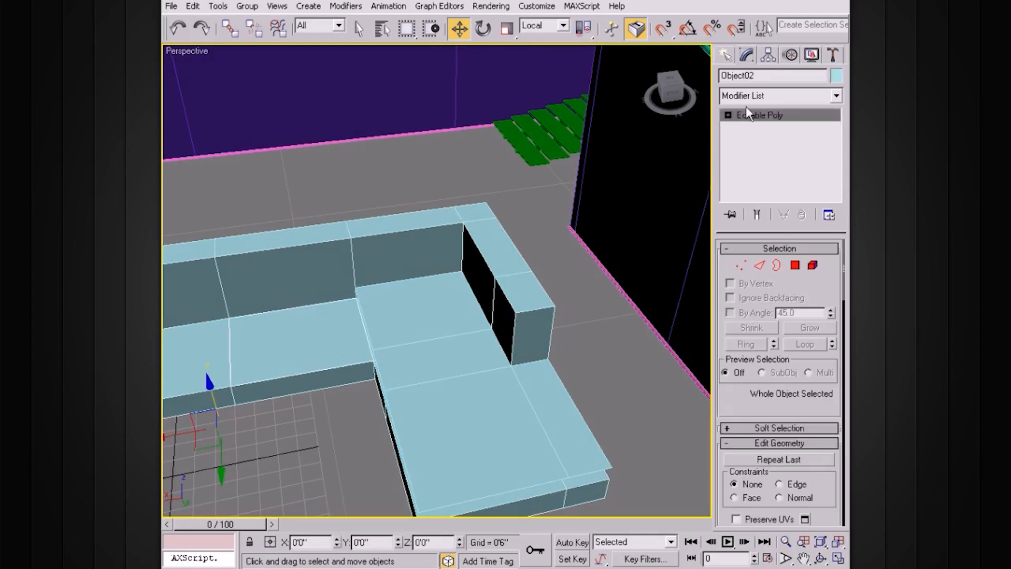
click(767, 55)
click(782, 151)
click(780, 226)
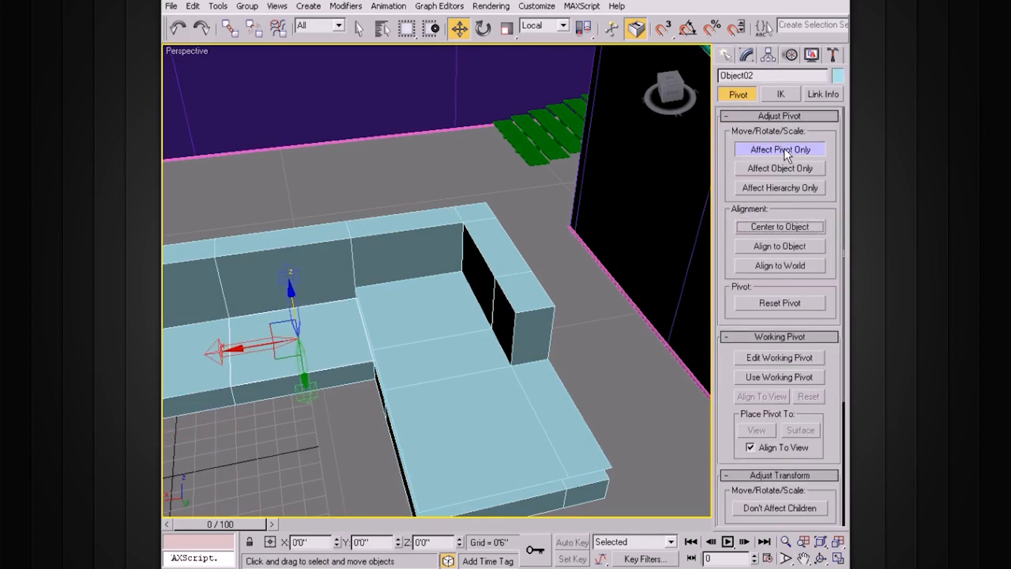
click(785, 150)
Step: Raise the single cloned seat surface slightly above the sofa's seat
alt+middle_drag(330, 287, 573, 369)
alt+middle_drag(573, 364, 350, 352)
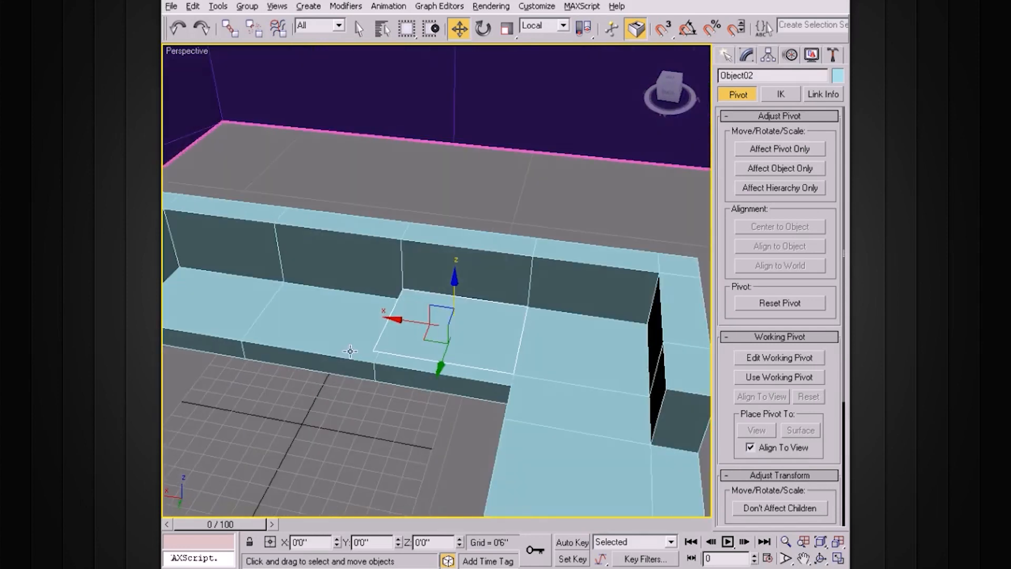
alt+middle_drag(261, 319, 486, 403)
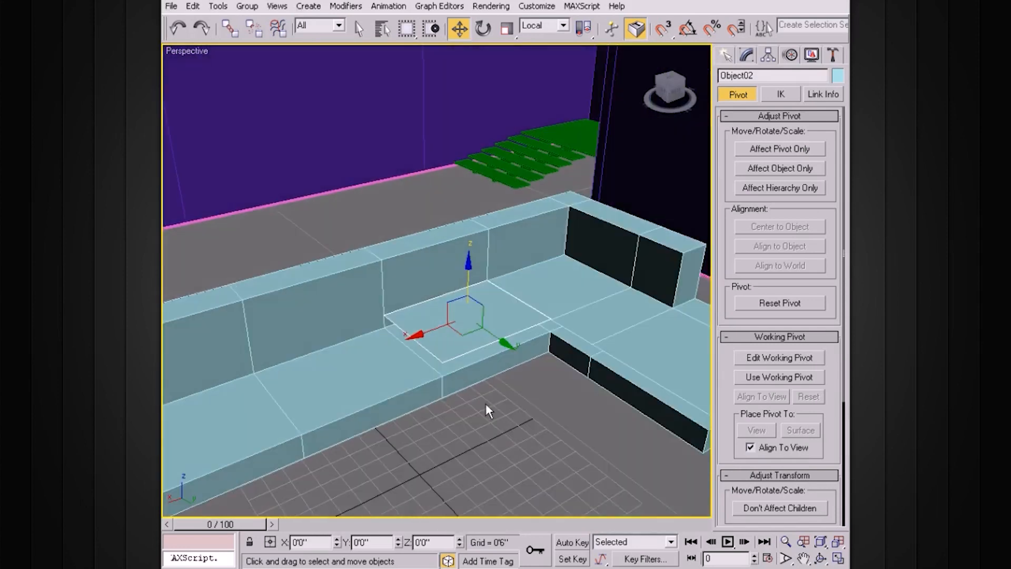
click(486, 404)
alt+middle_drag(328, 393, 384, 376)
click(482, 343)
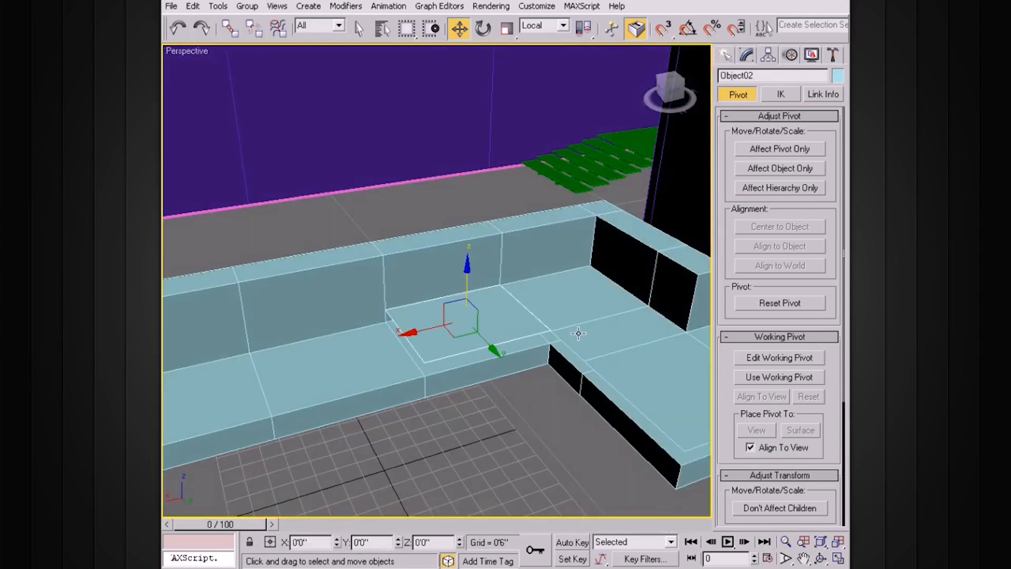
Step: Add the cloned chaise surface to the selection and move both clones up well above the sofa
alt+middle_drag(580, 332, 571, 334)
ctrl+click(580, 337)
drag(466, 289, 472, 78)
alt+middle_drag(504, 307, 521, 291)
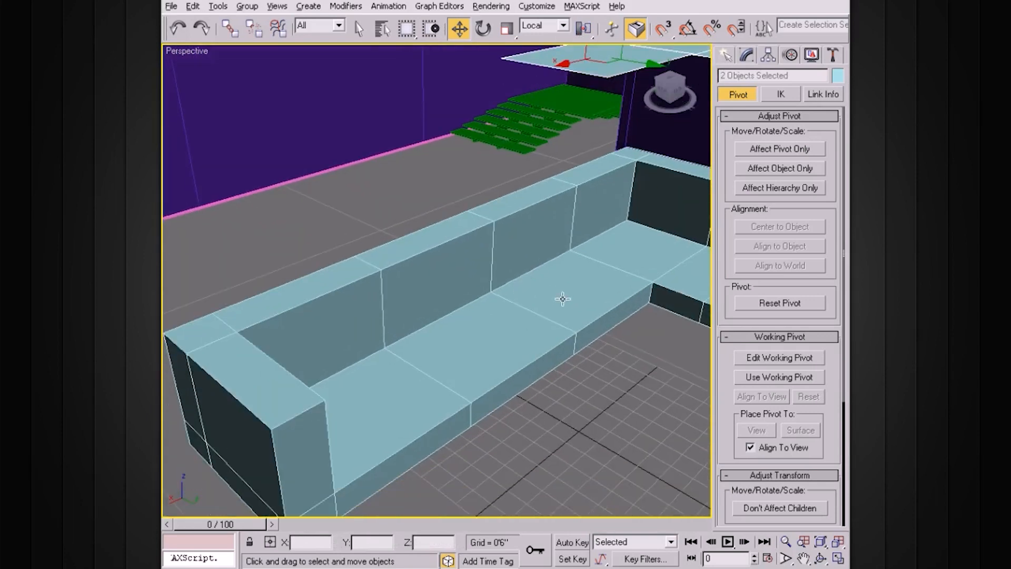
Step: Preview NURMS subdivision on the sofa body and turn it off again
click(531, 311)
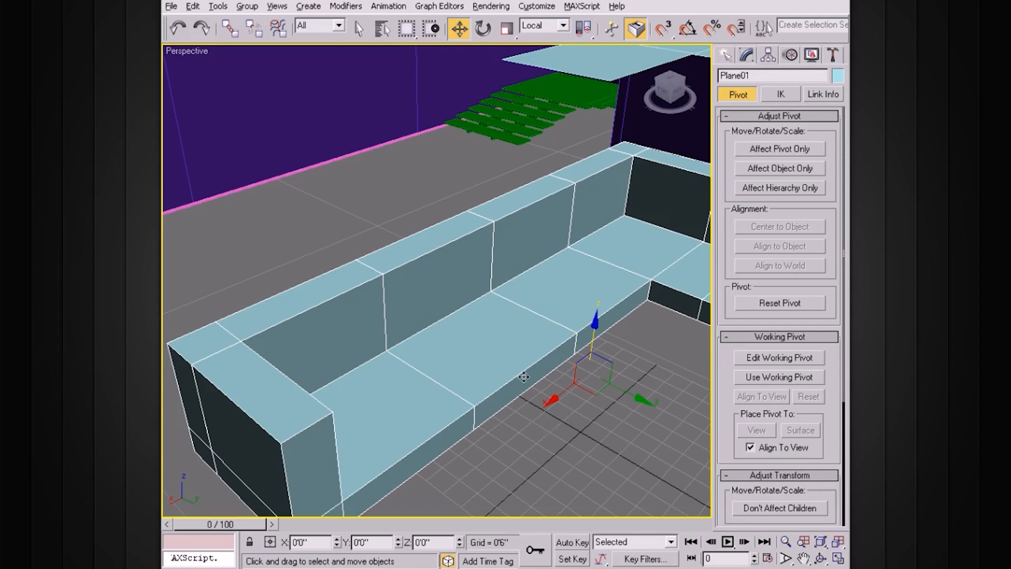
scroll(524, 377, down, 4)
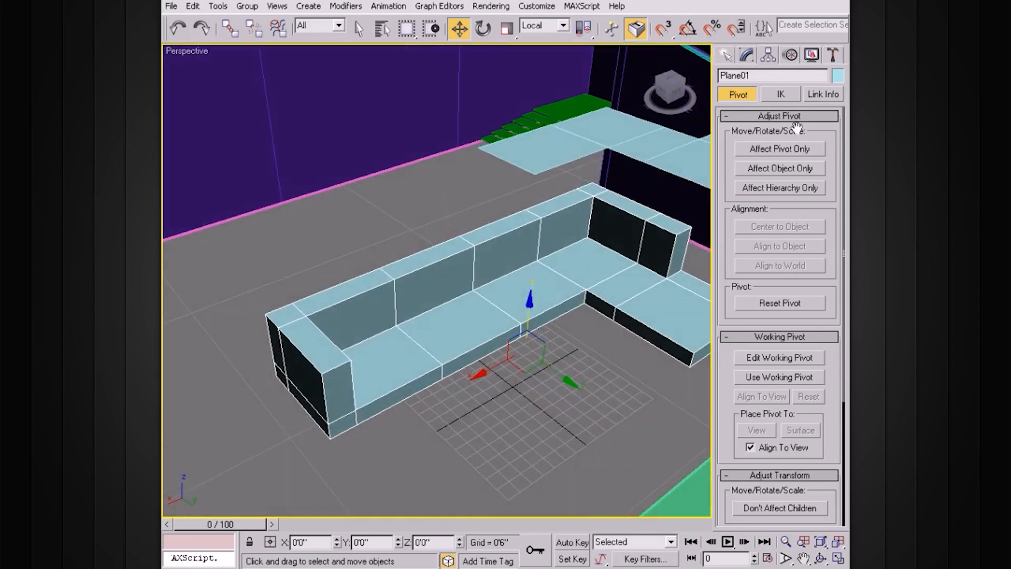
click(747, 55)
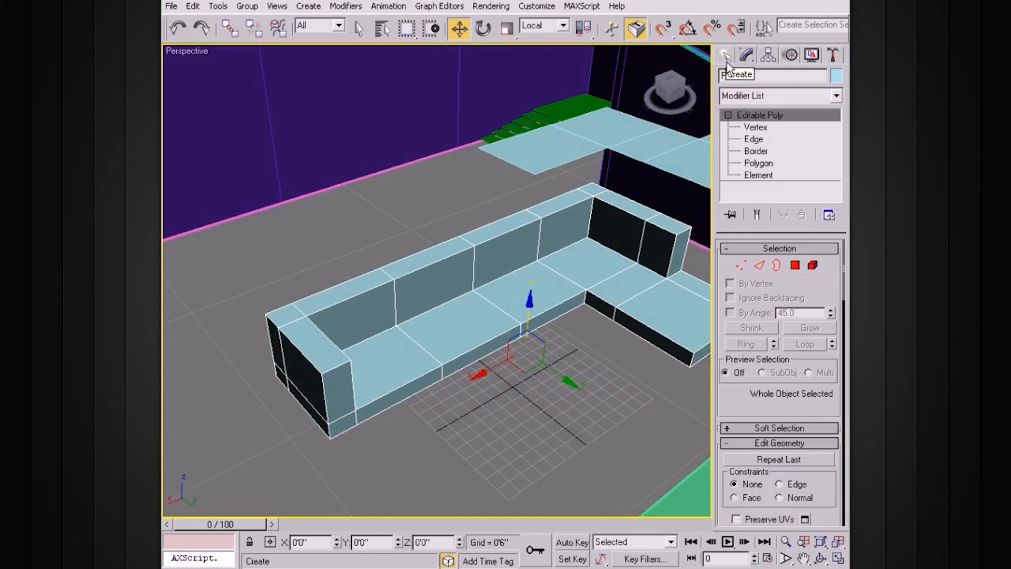
drag(740, 416, 744, 159)
scroll(740, 430, up, 2)
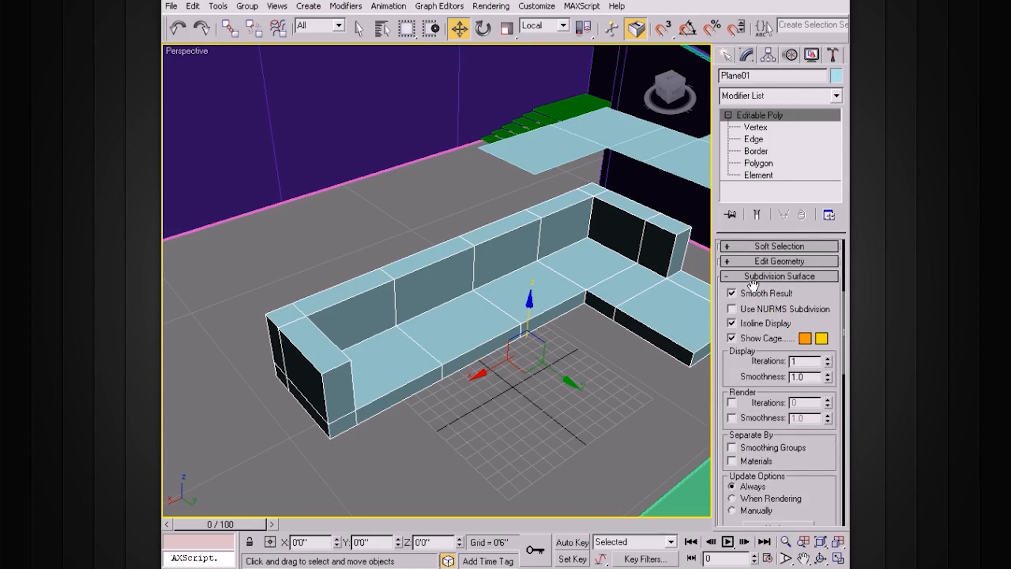
click(731, 309)
alt+middle_drag(695, 300, 607, 302)
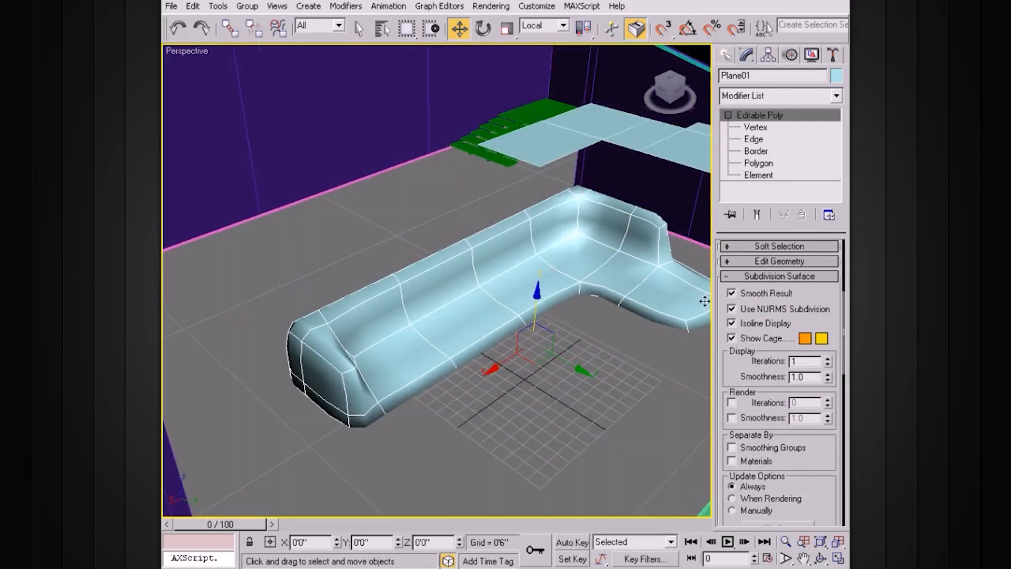
click(732, 309)
alt+middle_drag(542, 343, 611, 337)
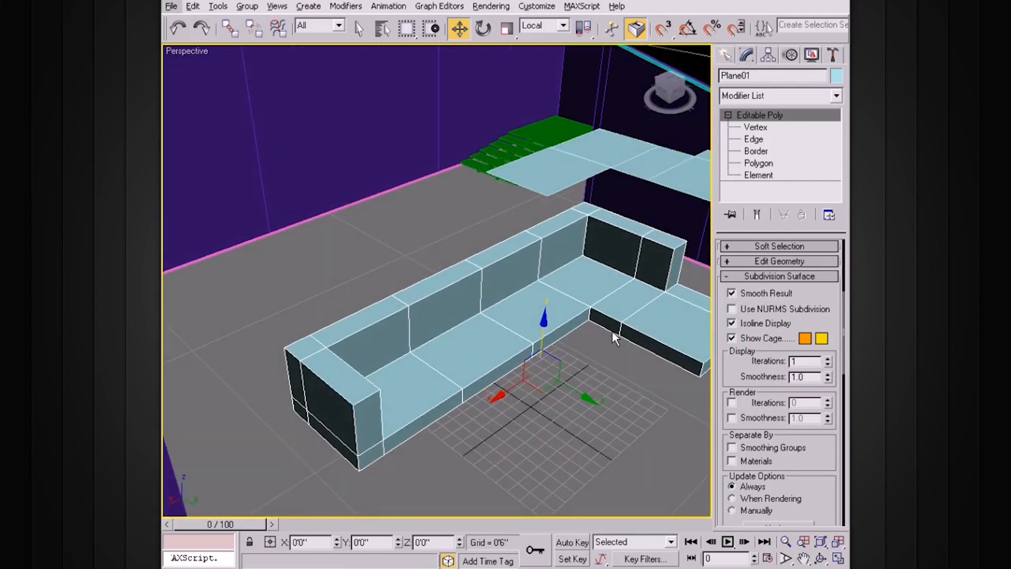
Step: Select the full ring of vertical edges running around the sofa's backrest and armrests
scroll(592, 318, up, 3)
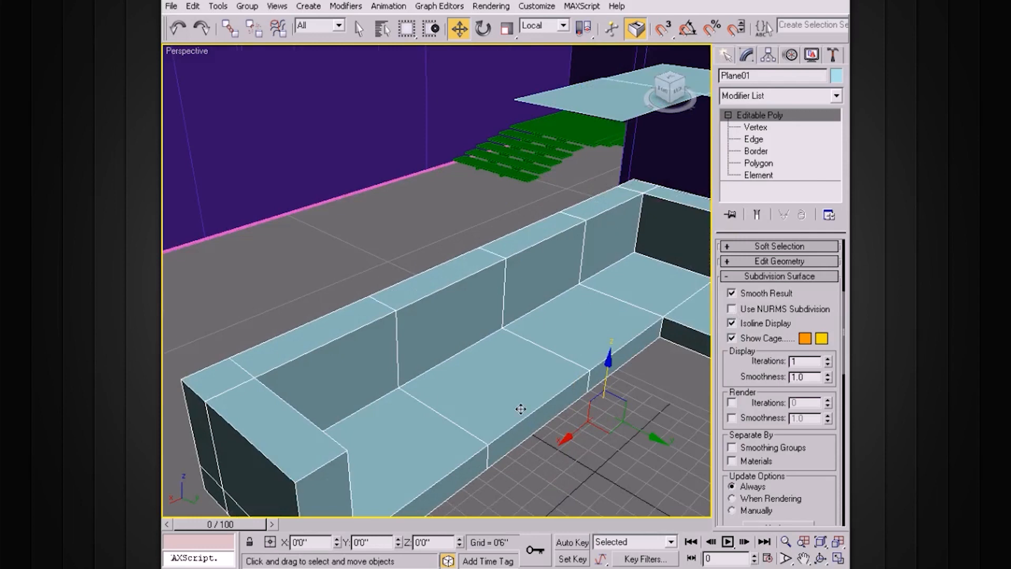
alt+middle_drag(570, 366, 540, 369)
middle_drag(433, 359, 507, 315)
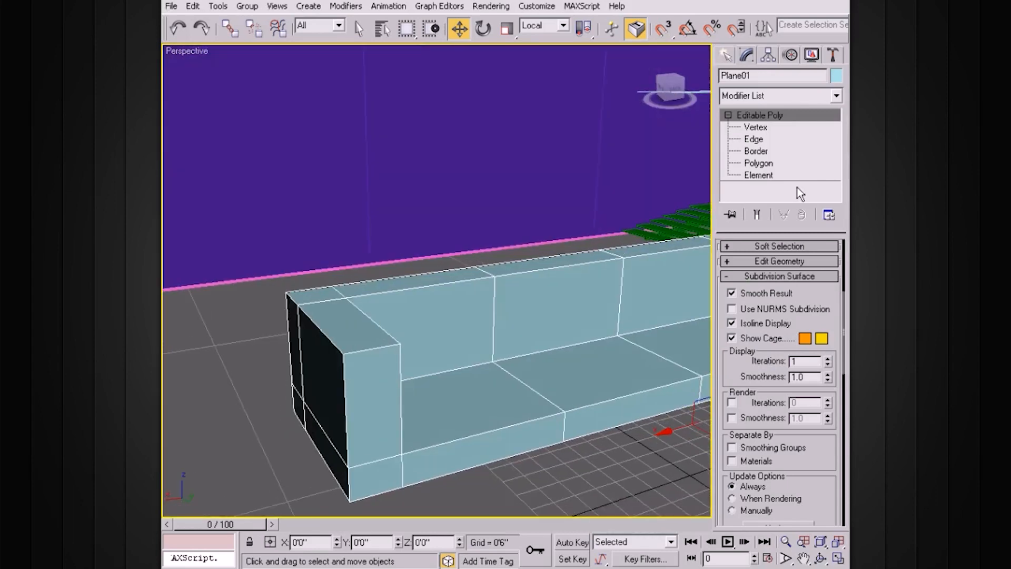
click(756, 139)
alt+middle_drag(442, 260, 321, 281)
click(245, 298)
click(746, 344)
alt+middle_drag(560, 280, 500, 250)
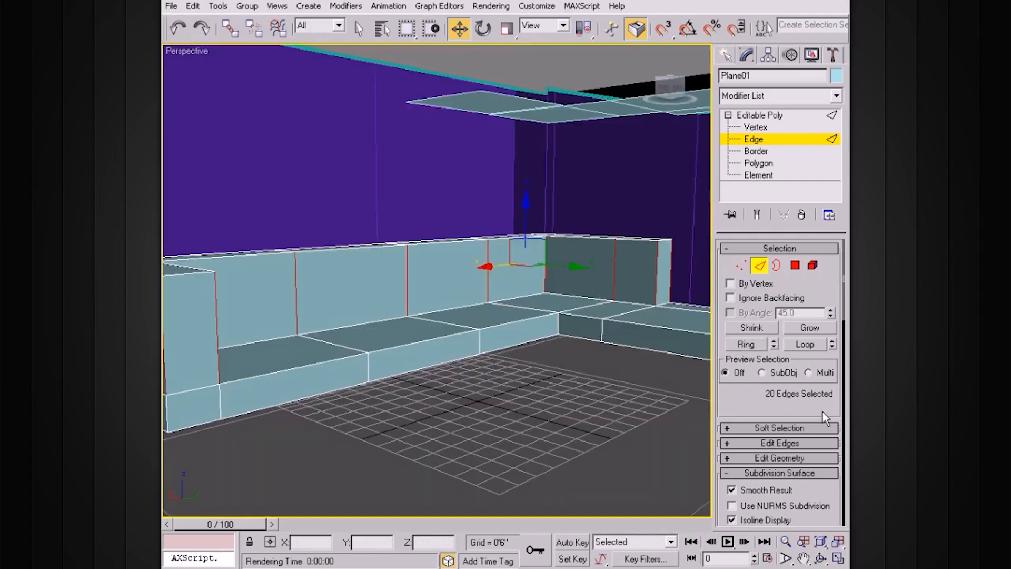
Step: Connect the selected vertical edges with 2 segments and a pinch of about 84, adding loops near the top and seat level
drag(743, 410, 752, 309)
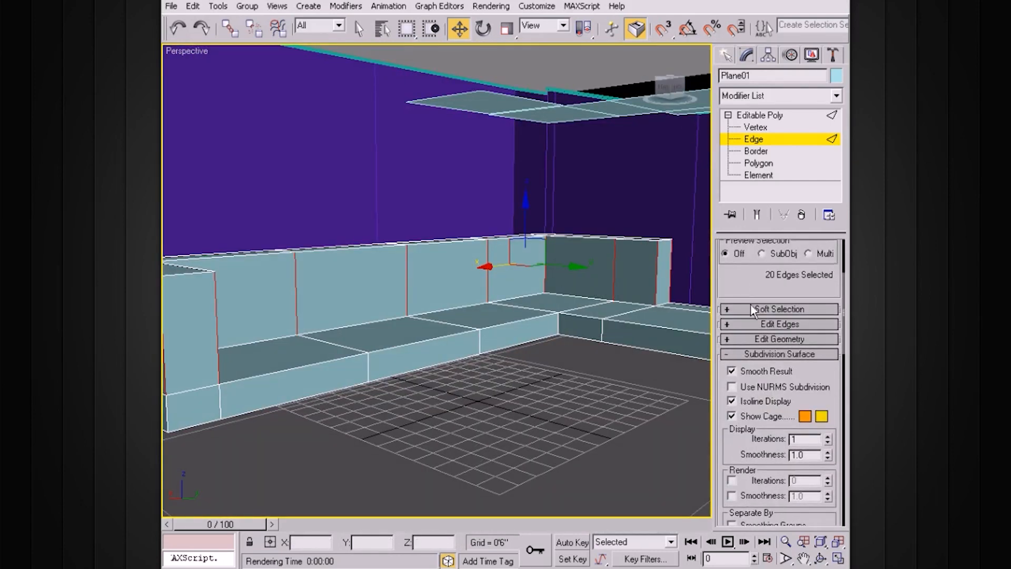
click(777, 325)
click(828, 413)
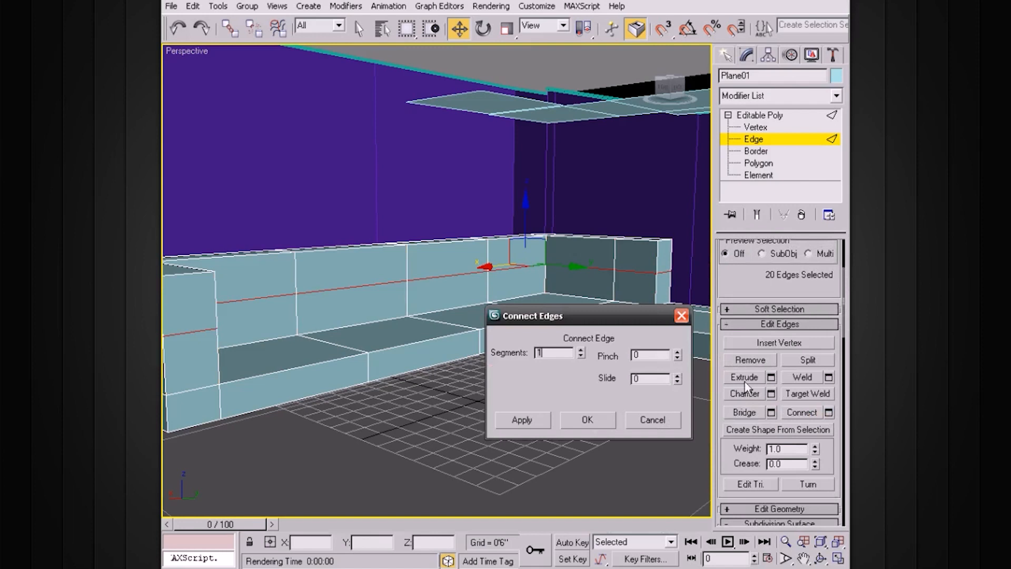
click(581, 349)
drag(678, 354, 689, 222)
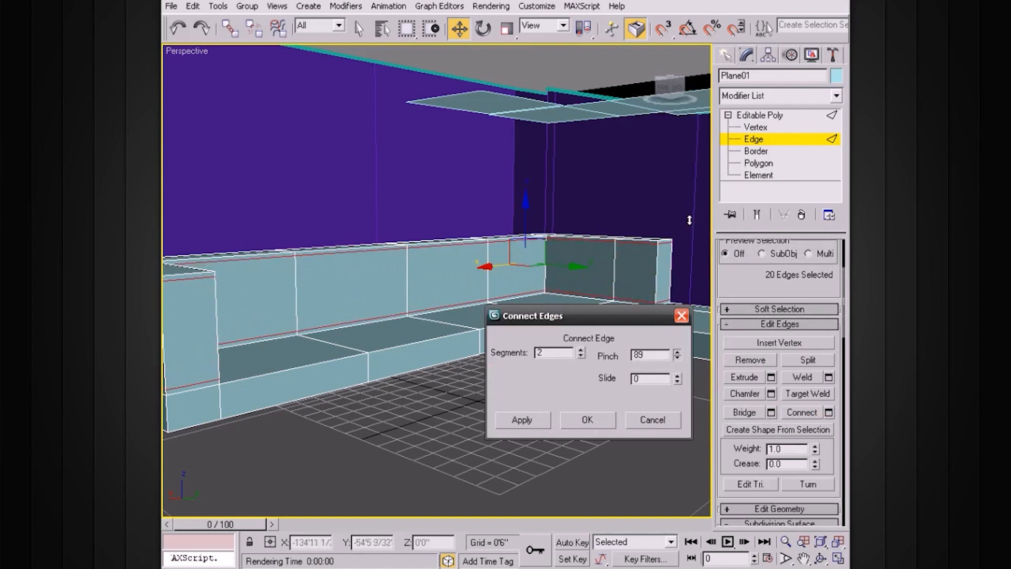
click(587, 419)
alt+middle_drag(542, 356, 457, 320)
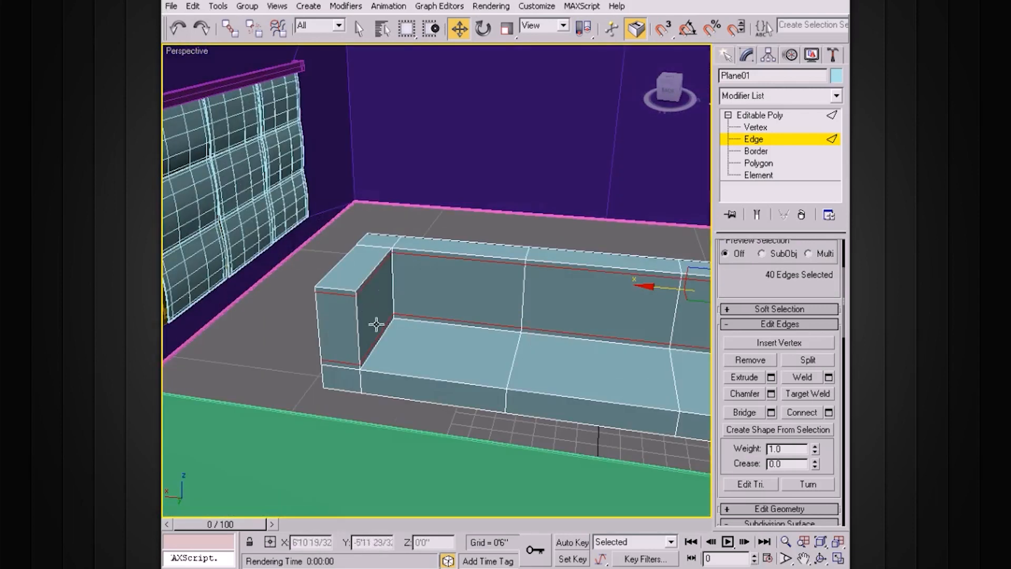
alt+middle_drag(393, 353, 386, 327)
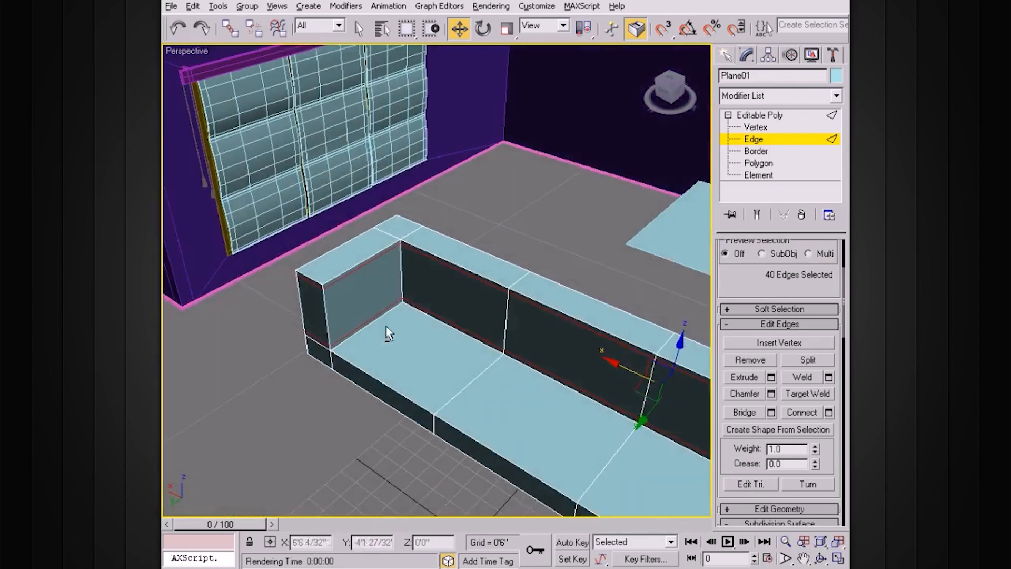
Step: Connect the ring of depth-wise edges across the long side's armrest and seat with 2 segments and a pinch of 84
click(361, 263)
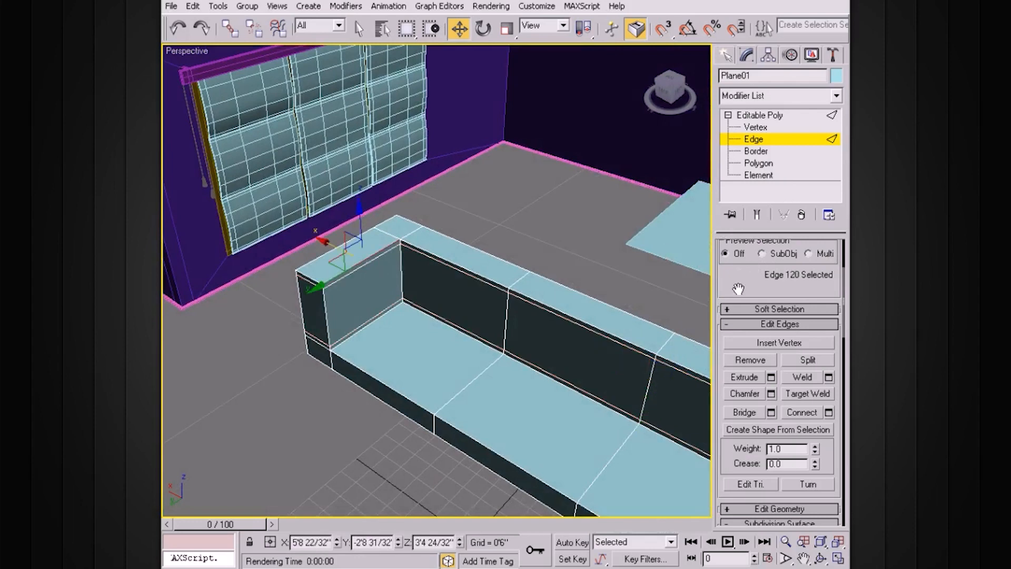
drag(738, 289, 734, 378)
click(753, 326)
alt+middle_drag(658, 311, 490, 295)
drag(781, 388, 781, 280)
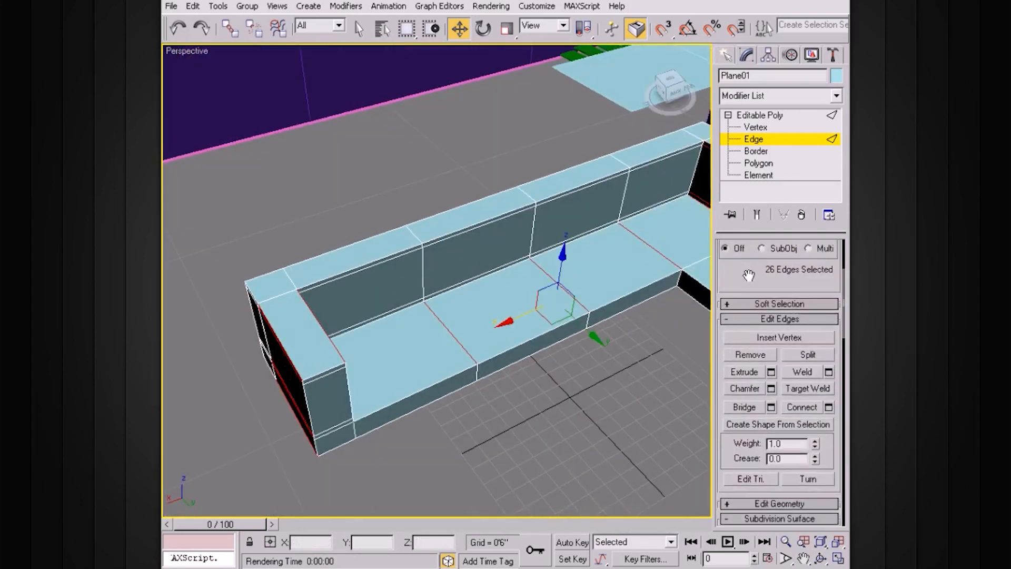
click(828, 405)
alt+middle_drag(526, 316, 491, 328)
click(598, 419)
Step: Connect the ring of edges across the width of the long side's armrest with 2 segments and a pinch of 53
alt+middle_drag(560, 356, 402, 268)
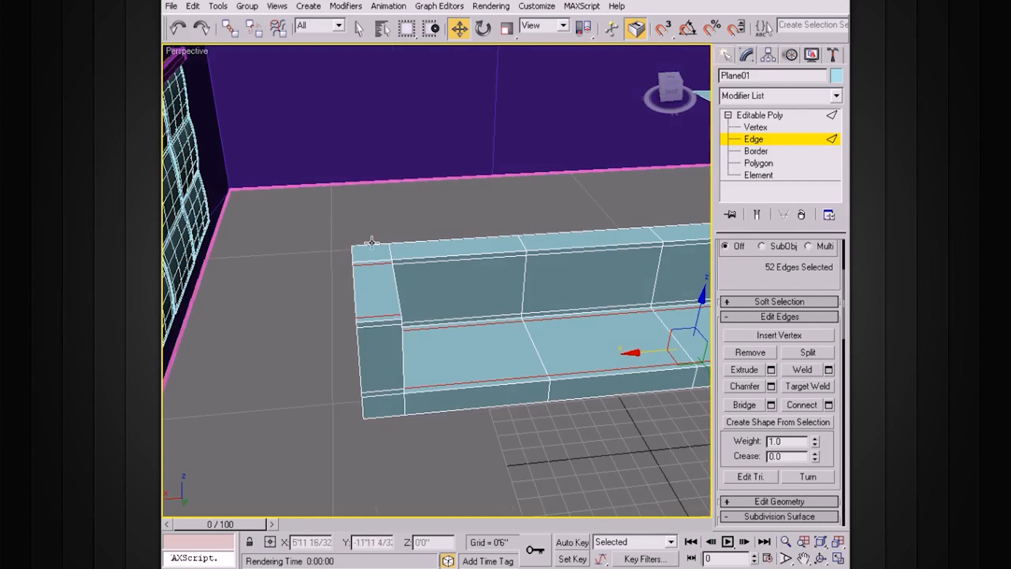
drag(375, 320, 375, 321)
scroll(758, 316, up, 3)
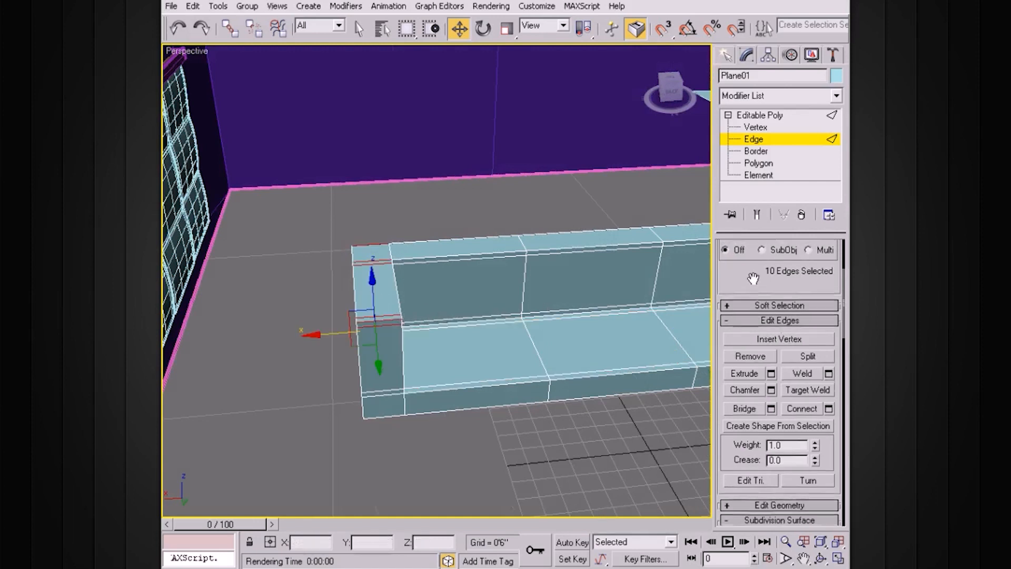
click(746, 287)
click(829, 474)
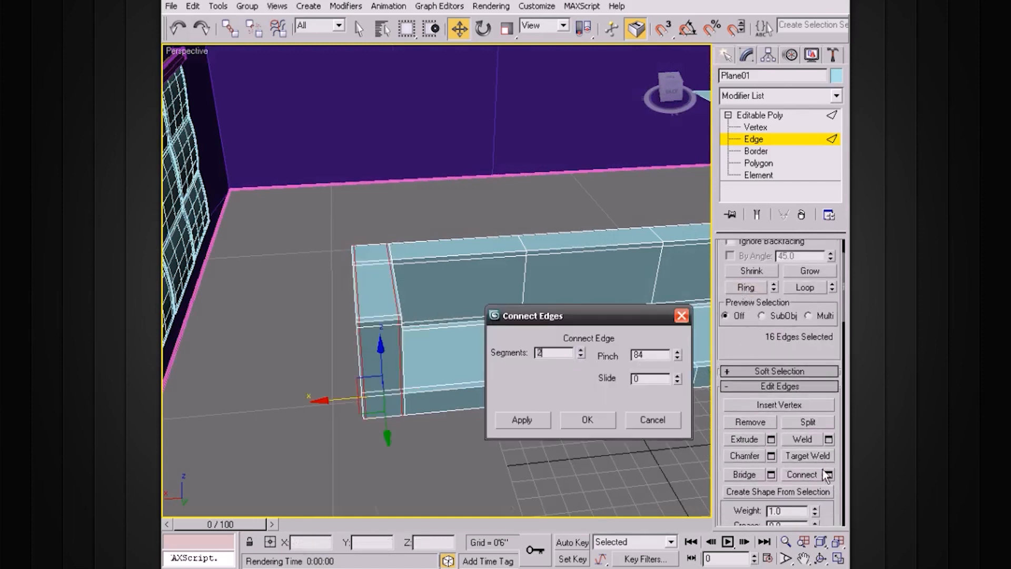
drag(678, 356, 676, 396)
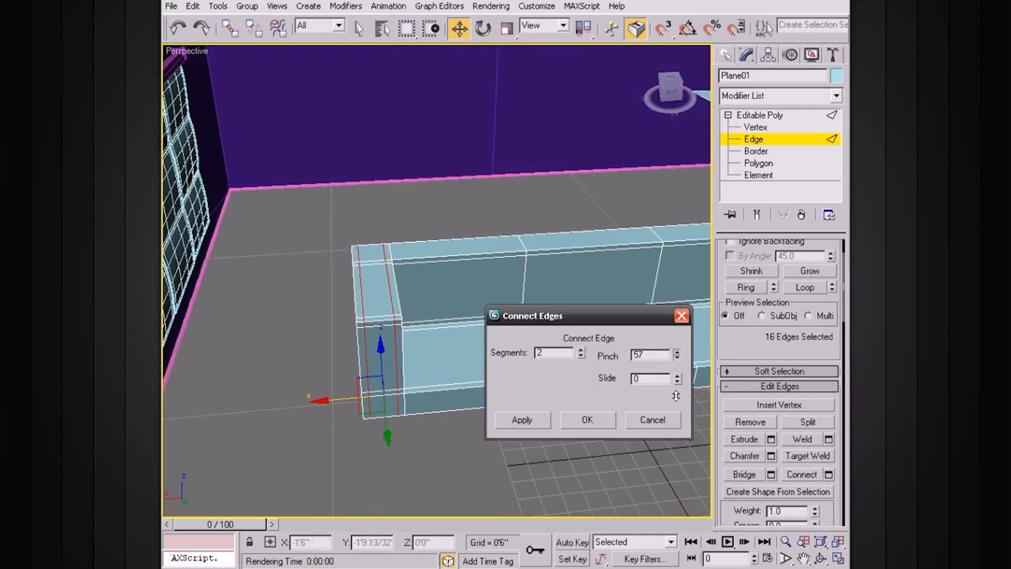
click(607, 418)
Step: Connect the ring of width edges on the short backrest beside the chaise with 2 segments and a pinch of 53
alt+middle_drag(632, 364, 611, 367)
middle_drag(585, 269, 296, 267)
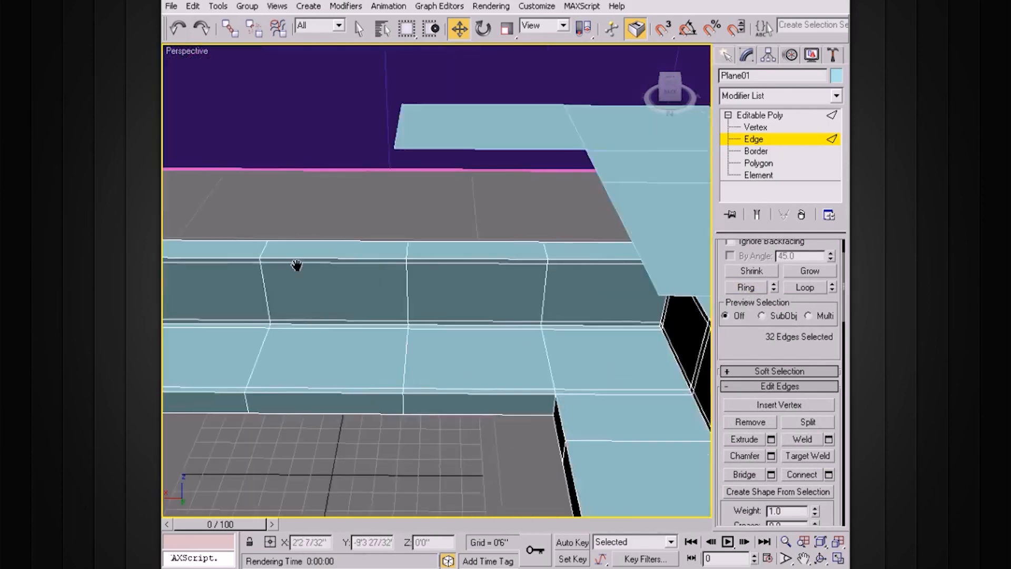
middle_drag(595, 289, 380, 290)
alt+middle_drag(495, 371, 542, 323)
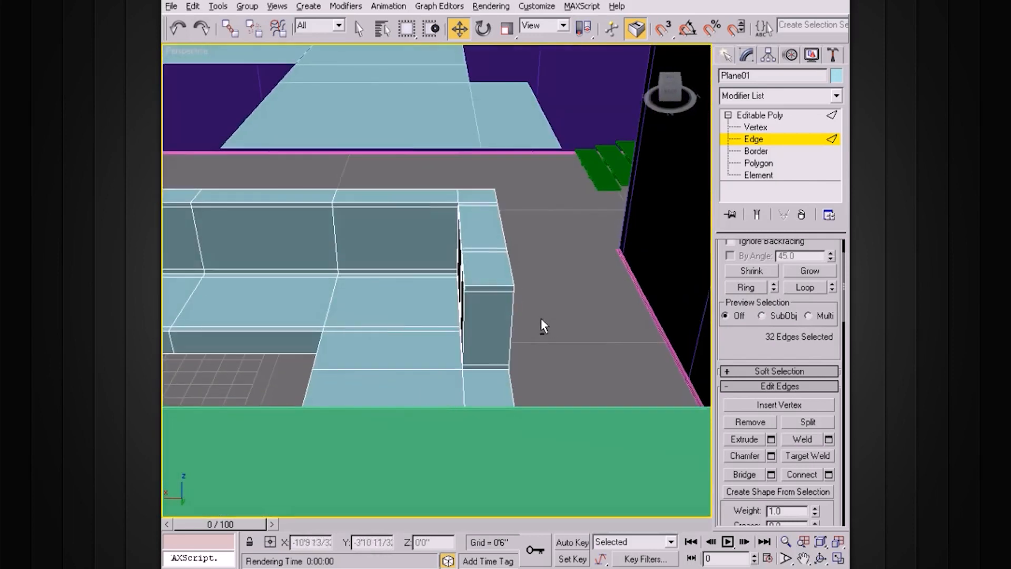
click(496, 287)
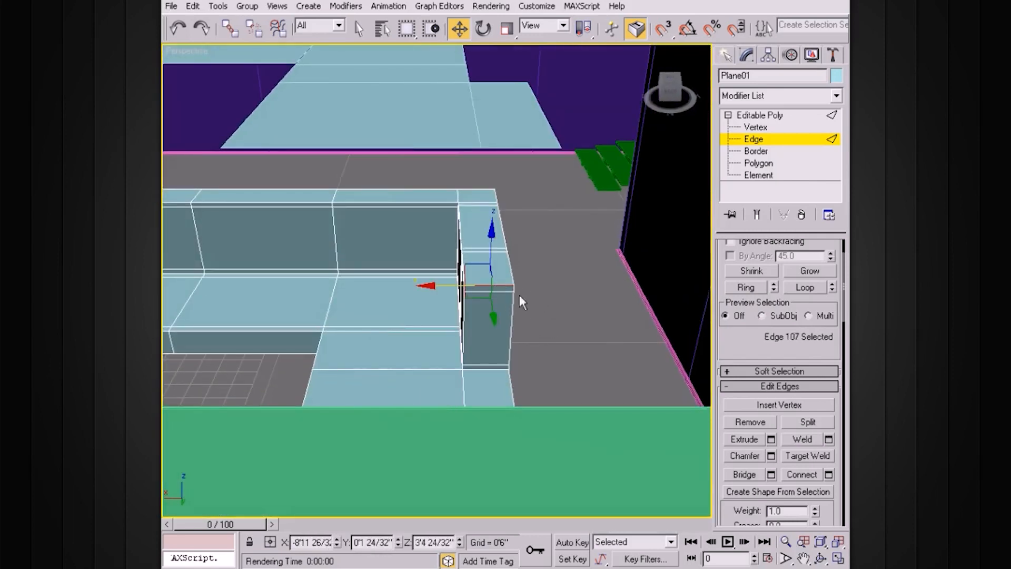
click(746, 291)
alt+middle_drag(561, 313, 582, 243)
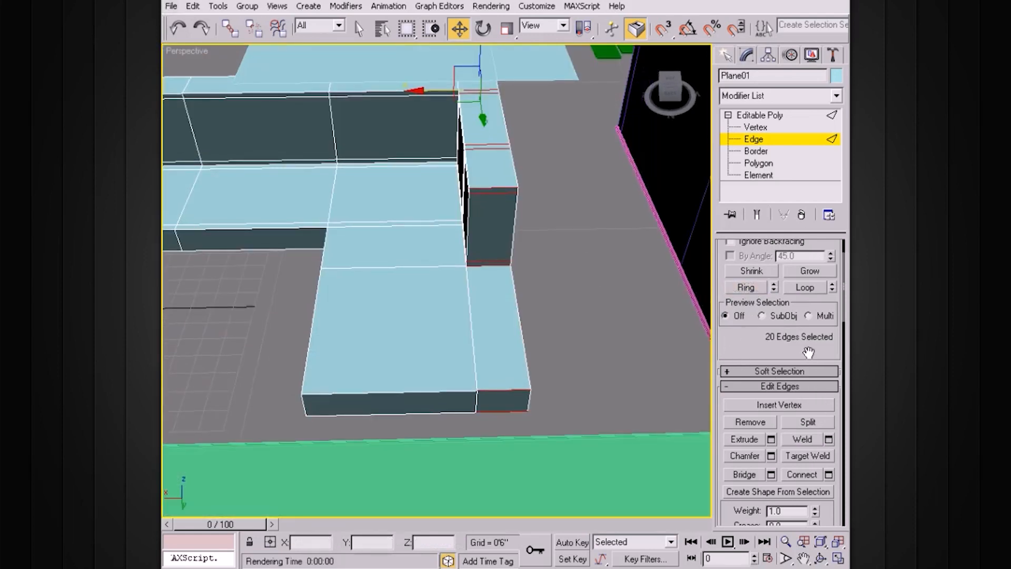
drag(808, 353, 808, 316)
click(828, 438)
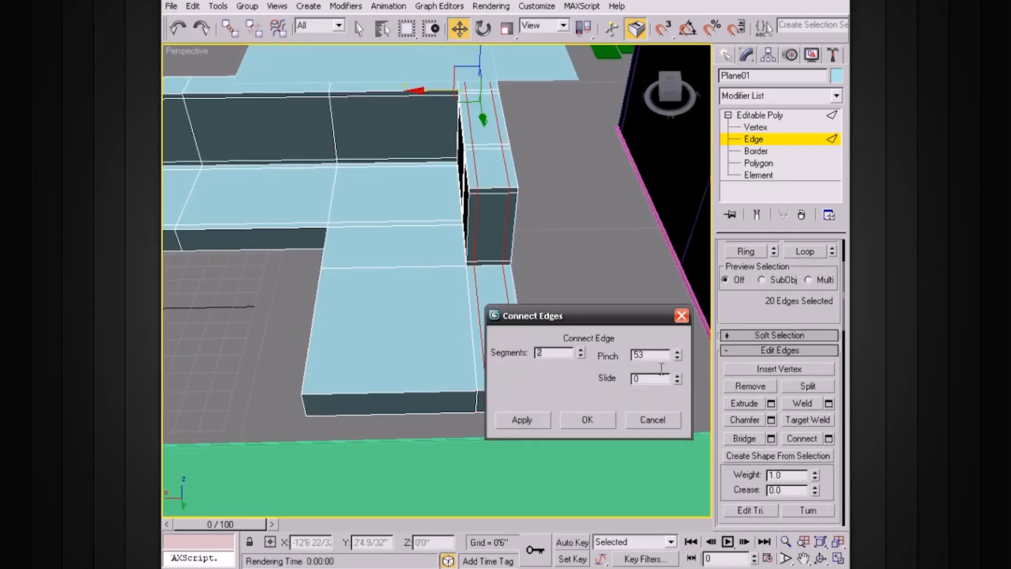
click(601, 419)
Step: Connect the ring of edges across the thickness of the long backrest with 2 segments and a pinch of 53
alt+middle_drag(447, 327, 490, 255)
scroll(530, 290, down, 3)
middle_drag(401, 269, 502, 309)
click(478, 297)
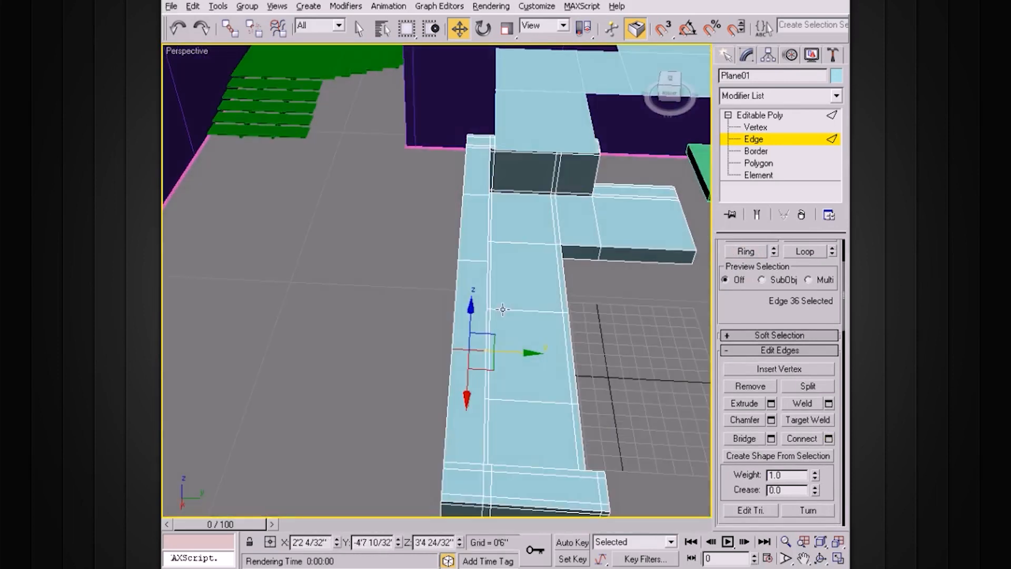
click(754, 255)
click(829, 439)
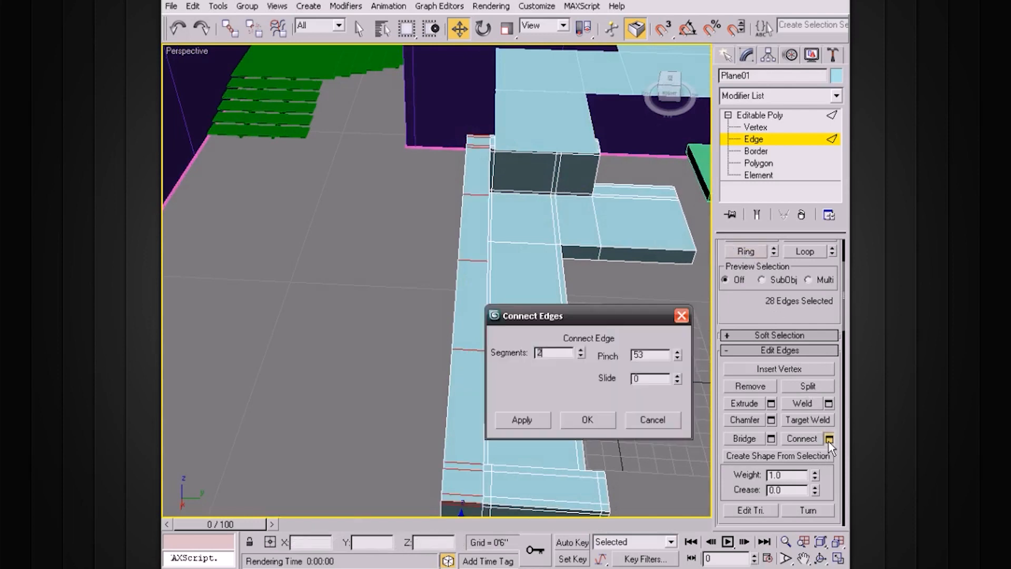
click(612, 414)
Step: Leave edge editing, preview NURMS subdivision on the sofa body to examine its smoothed corners, and turn the preview off
alt+middle_drag(612, 414, 550, 363)
click(760, 117)
click(728, 117)
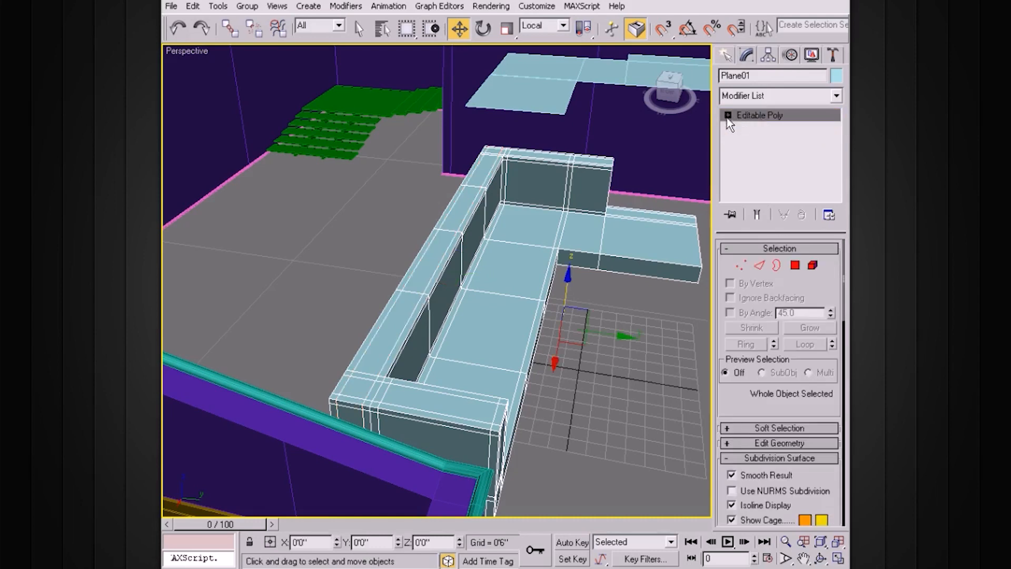
drag(756, 384, 756, 317)
click(739, 420)
alt+middle_drag(632, 366, 617, 342)
alt+middle_drag(552, 336, 552, 345)
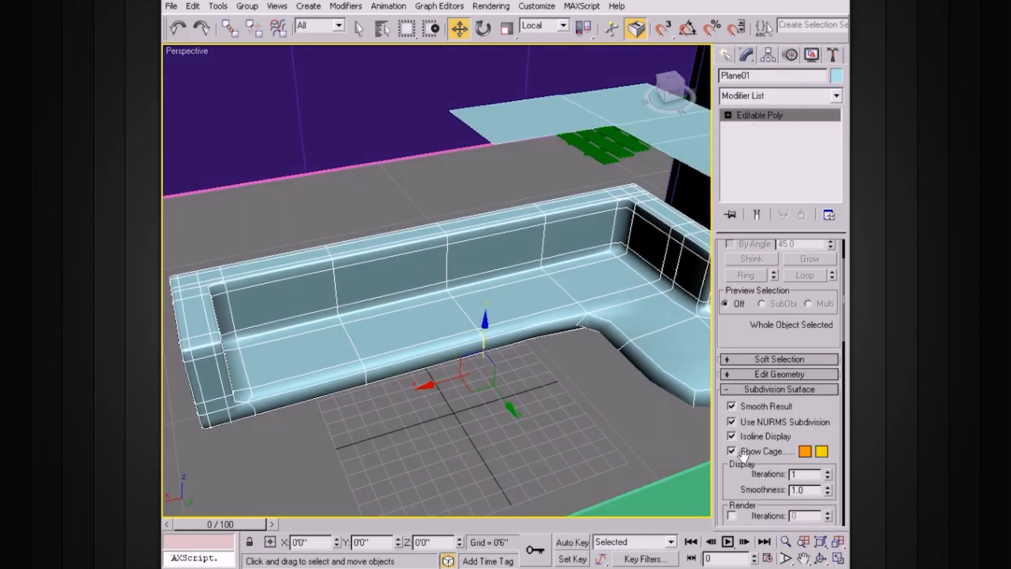
alt+middle_drag(558, 394, 585, 364)
alt+middle_drag(600, 320, 508, 281)
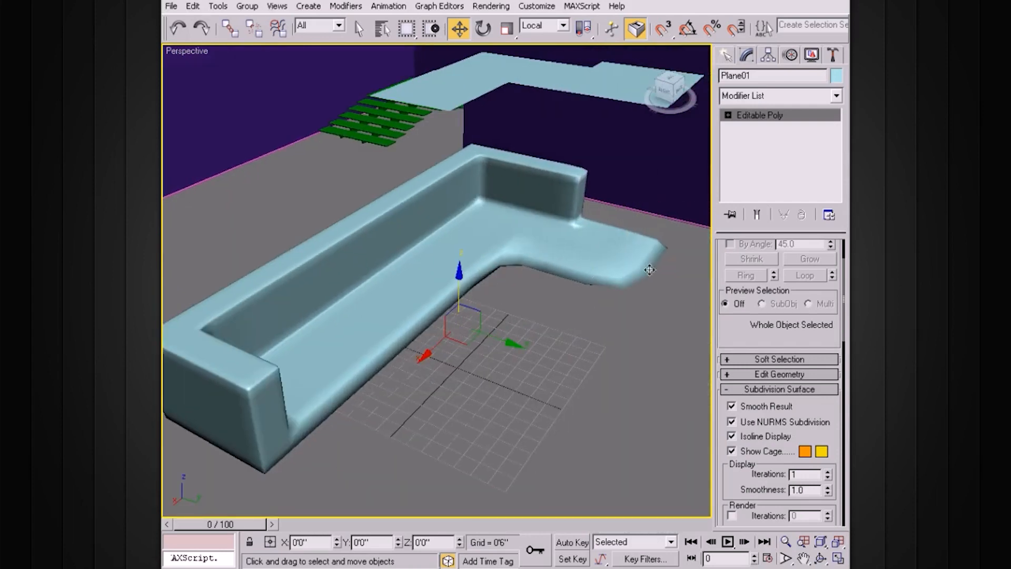
click(732, 421)
Step: Connect the ring of short vertical edges around the sofa's base with 2 segments and a pinch of 37
alt+middle_drag(601, 377, 585, 331)
click(729, 115)
click(755, 141)
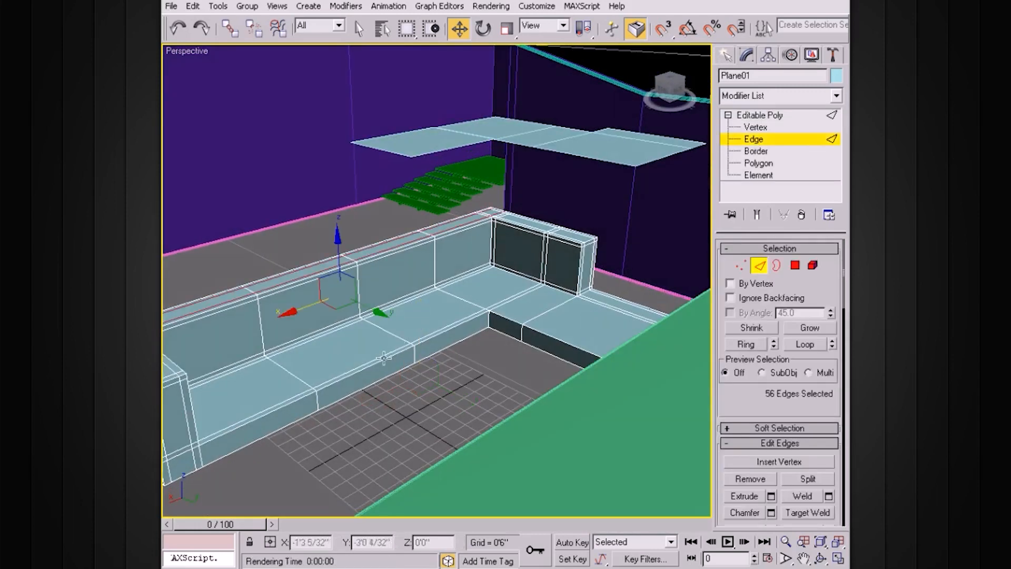
click(413, 351)
click(412, 350)
click(412, 351)
scroll(438, 370, up, 3)
alt+middle_drag(438, 369, 488, 354)
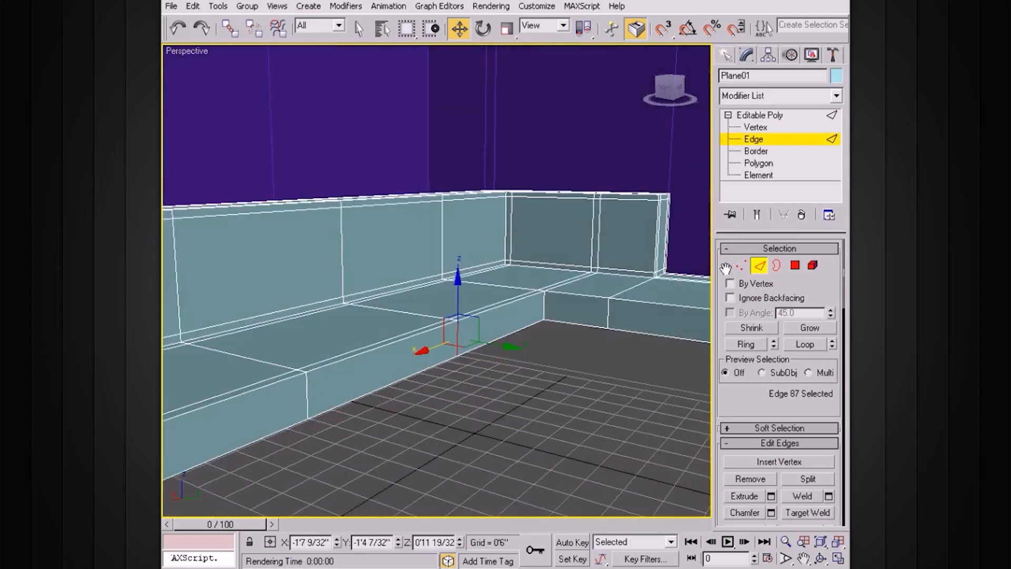
click(746, 343)
scroll(818, 447, down, 3)
click(828, 456)
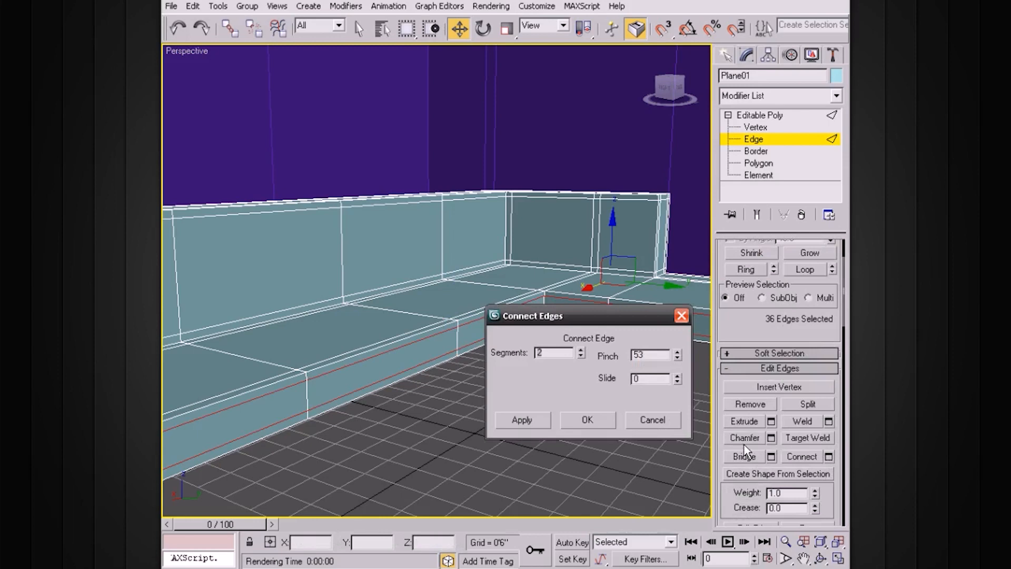
drag(679, 359, 679, 380)
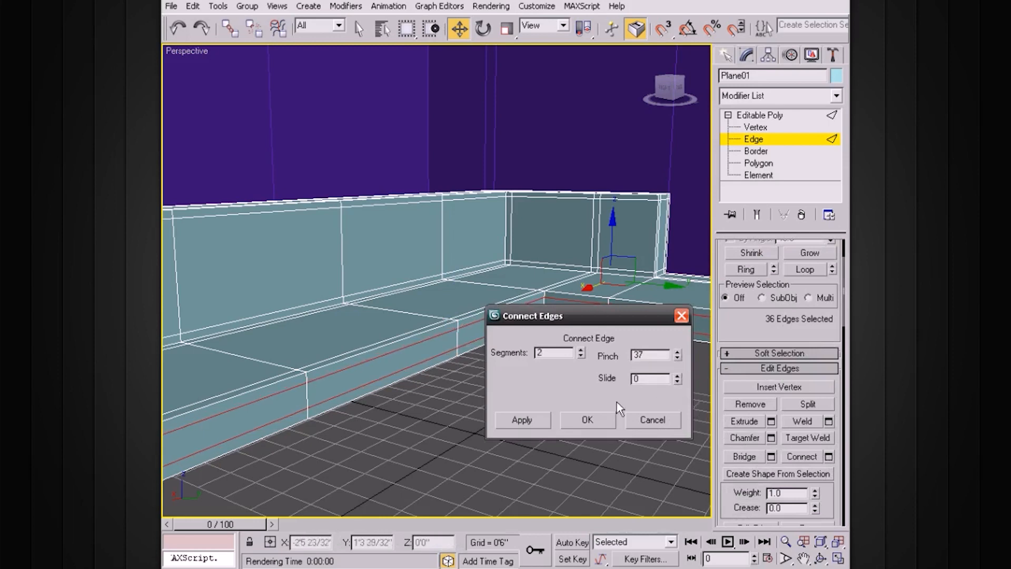
click(589, 420)
Step: Select the edges running lengthwise along the chaise and connect them with 2 strongly pinched segments near its ends
alt+middle_drag(590, 419, 491, 372)
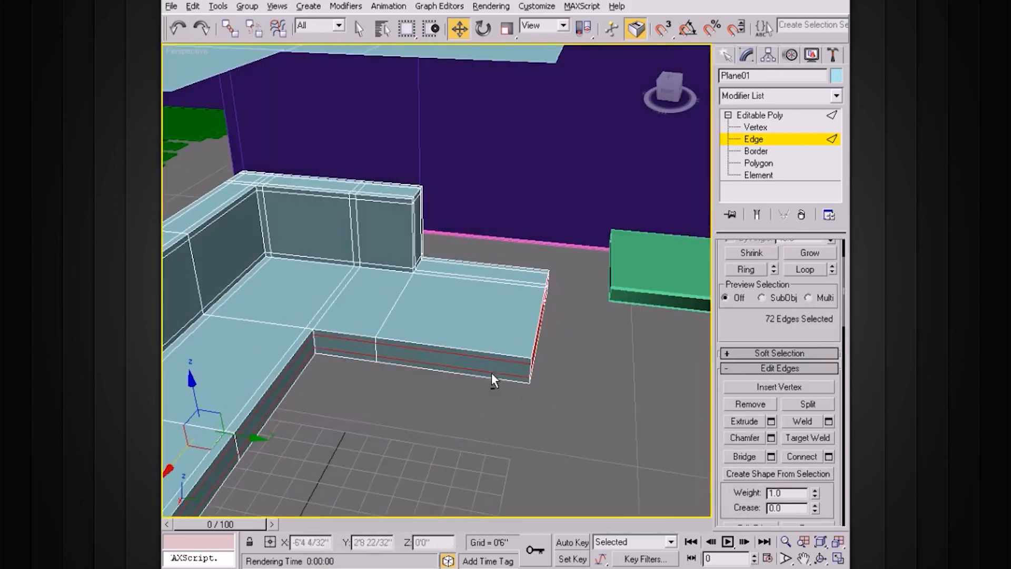
alt+middle_drag(531, 331, 520, 338)
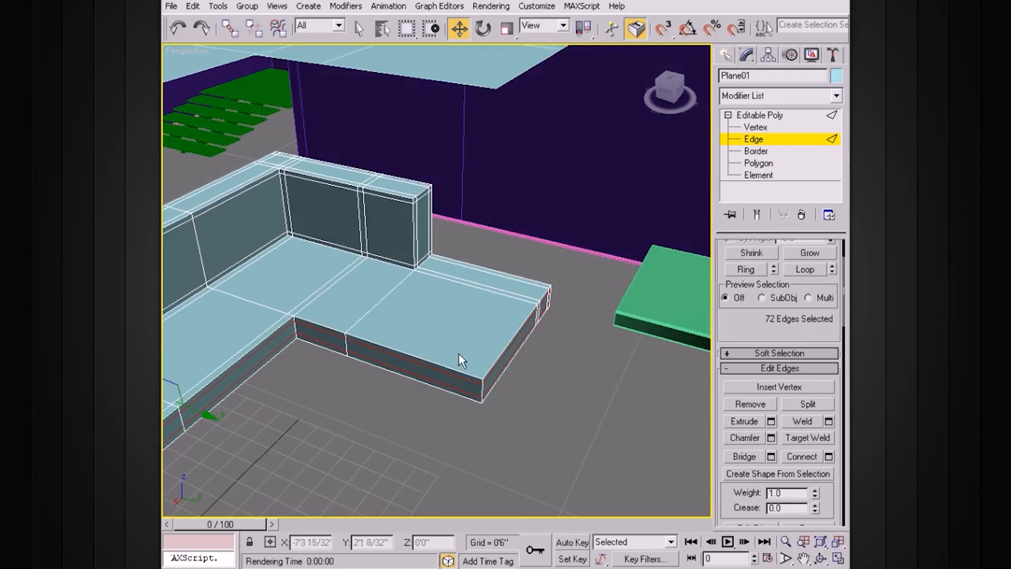
alt+middle_drag(504, 332, 351, 339)
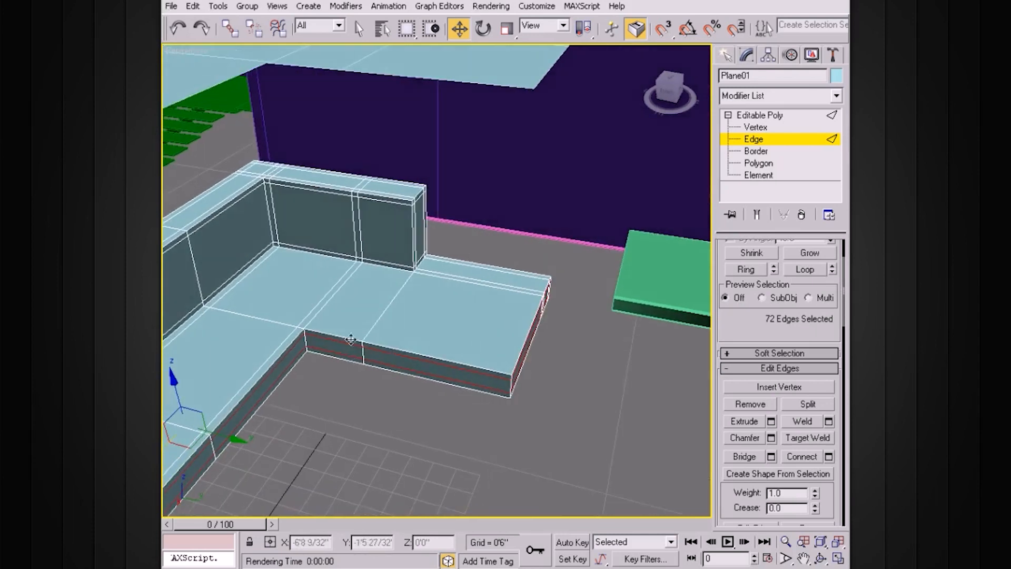
alt+middle_drag(497, 365, 505, 345)
drag(495, 223, 482, 412)
alt+middle_drag(483, 412, 491, 392)
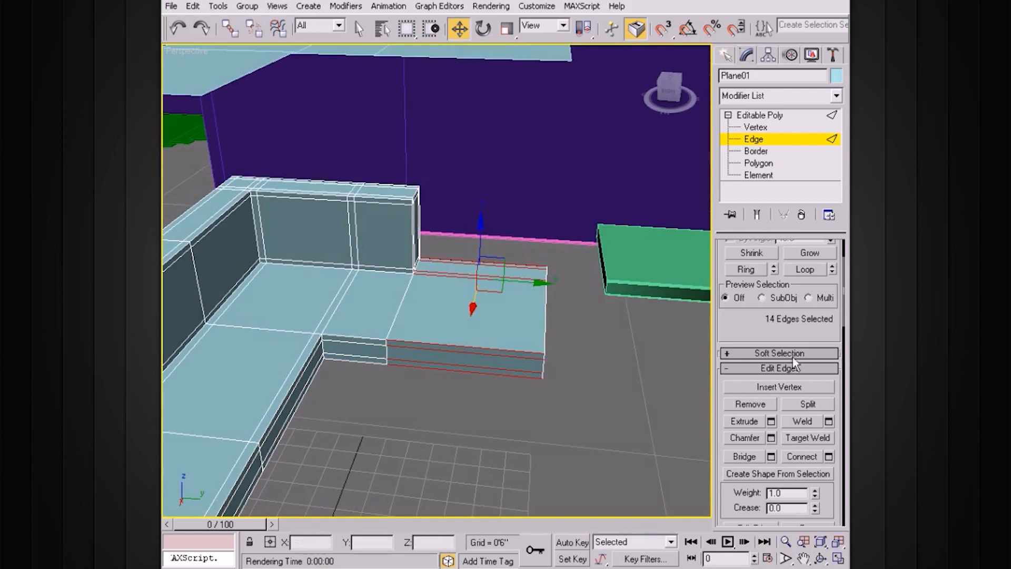
click(828, 457)
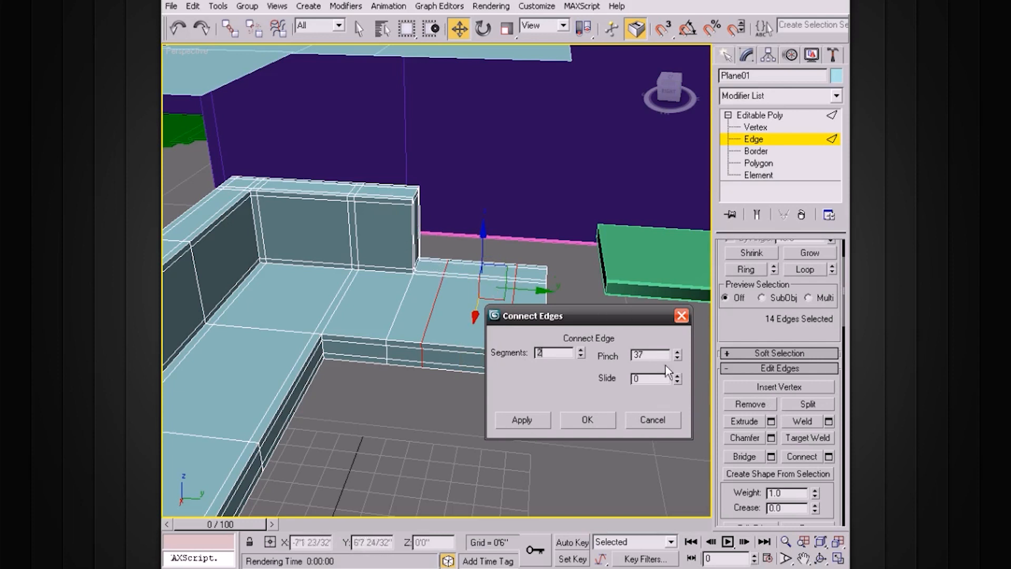
drag(678, 359, 664, 279)
click(603, 424)
Step: Connect the lengthwise edges of the long section beside the inner corner with 1 segment and pinch 0, slid close to the corner
alt+middle_drag(559, 363, 590, 366)
scroll(507, 327, up, 3)
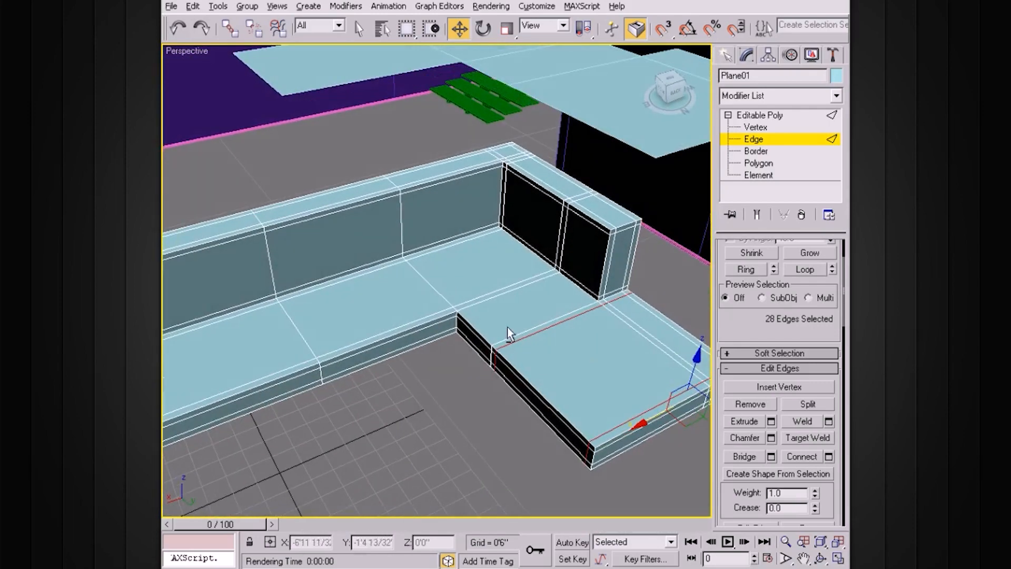
click(552, 334)
alt+middle_drag(552, 334, 505, 338)
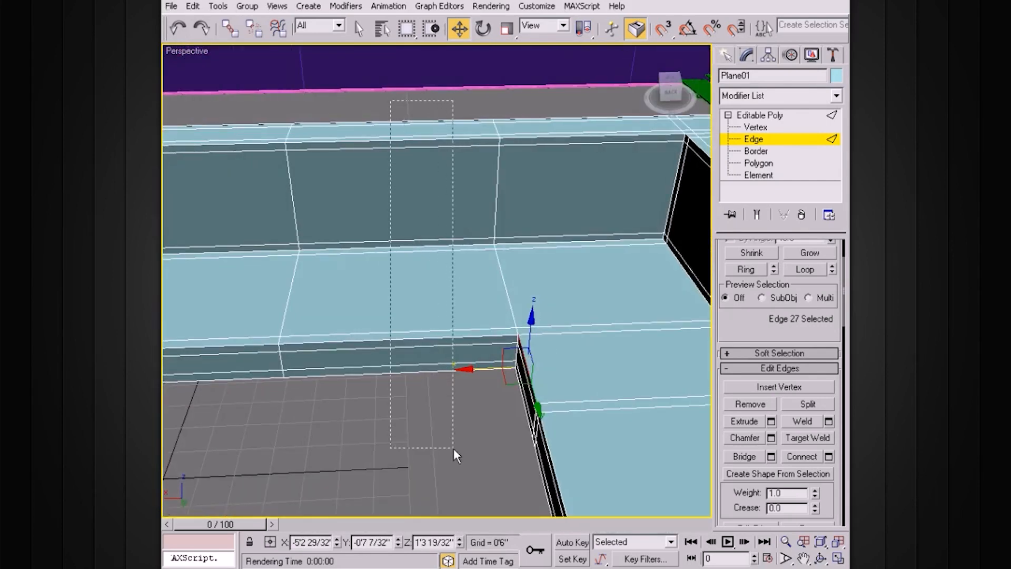
drag(453, 447, 454, 448)
click(828, 456)
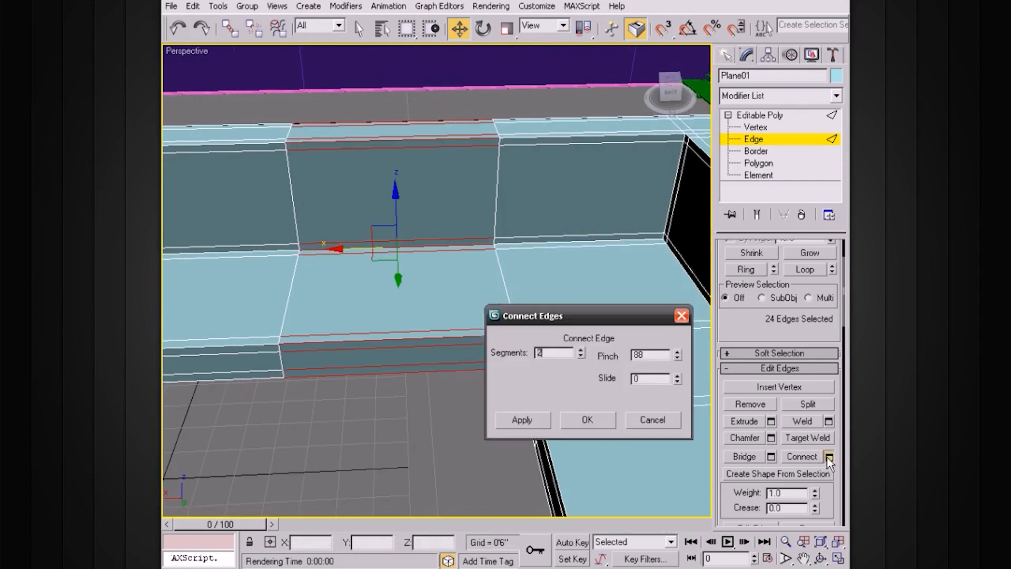
click(581, 356)
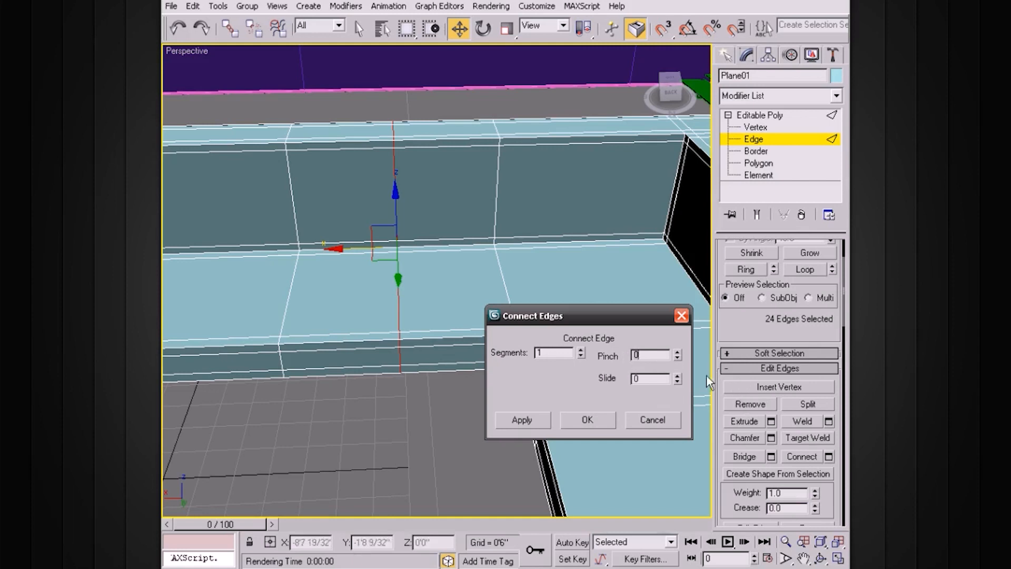
drag(677, 379, 447, 354)
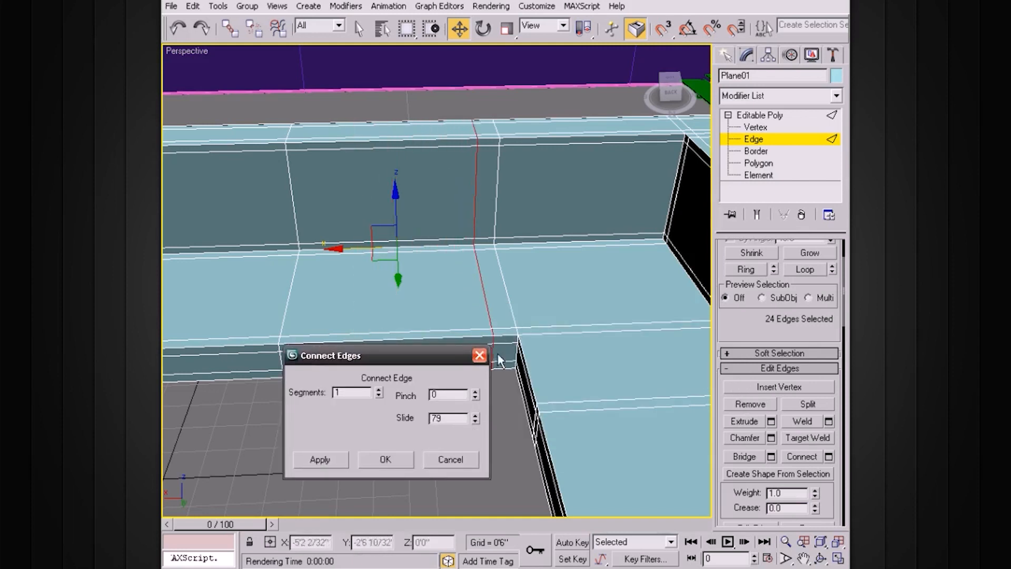
drag(475, 420, 480, 405)
click(397, 465)
alt+middle_drag(397, 466, 480, 397)
Step: Connect the ring of edges across the outer part of the short backrest and its seat with 2 segments, pinch 74 and slide 0
alt+middle_drag(580, 360, 621, 342)
middle_drag(622, 343, 507, 332)
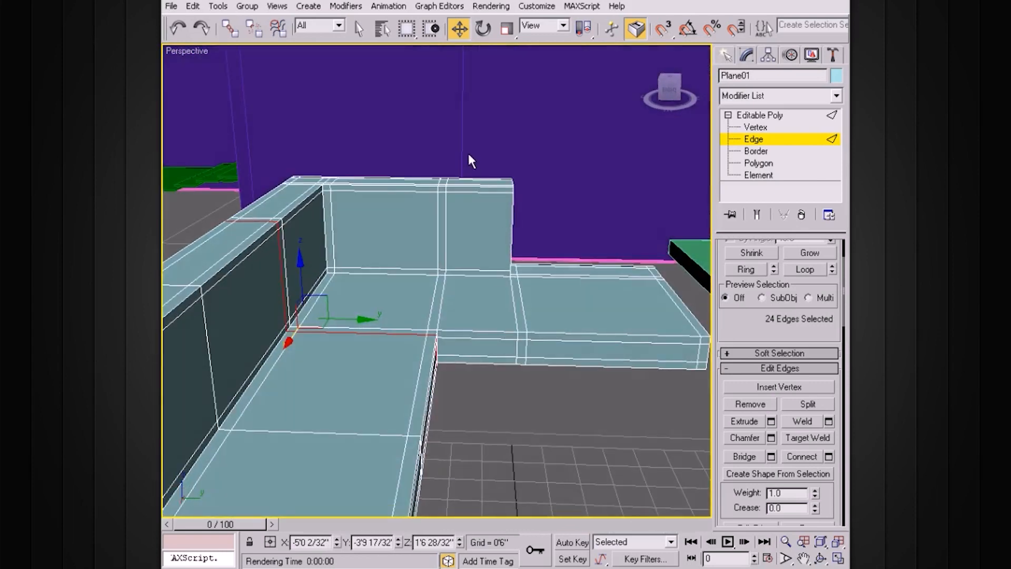
drag(473, 258, 480, 397)
alt+middle_drag(514, 328, 520, 359)
alt+middle_drag(544, 233, 553, 279)
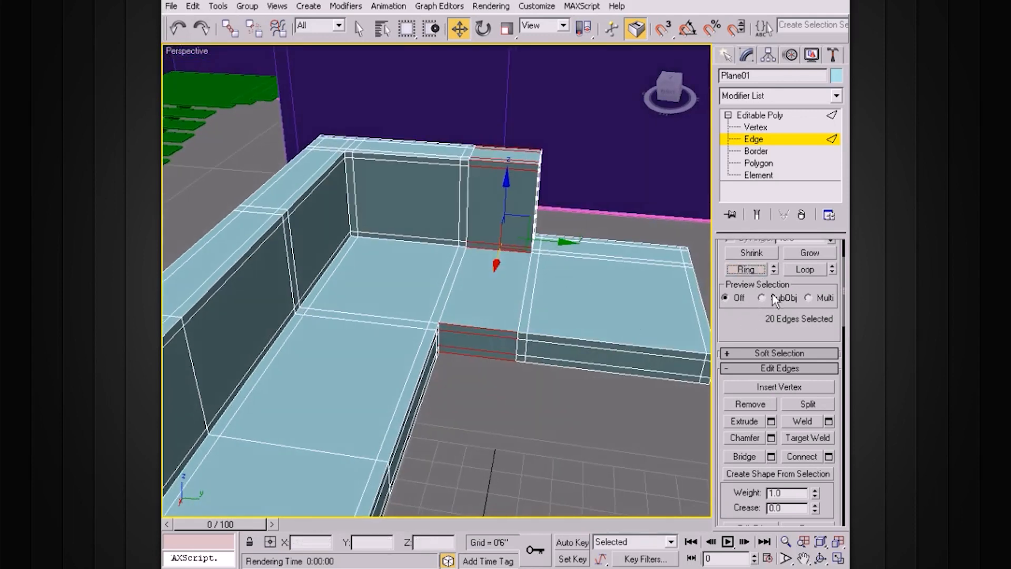
click(828, 456)
click(379, 390)
text(0)
key(Return)
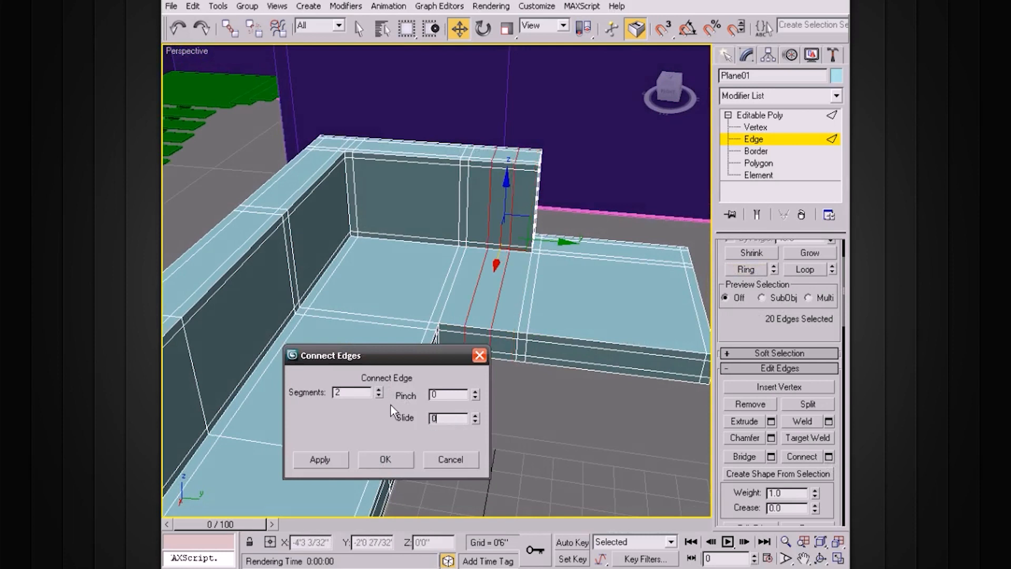
drag(475, 394, 474, 283)
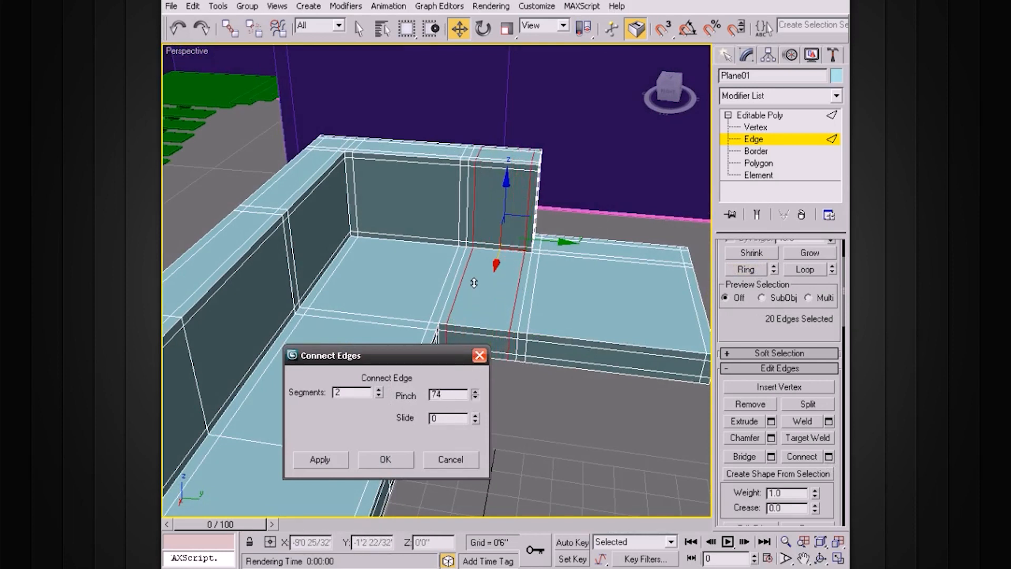
click(384, 461)
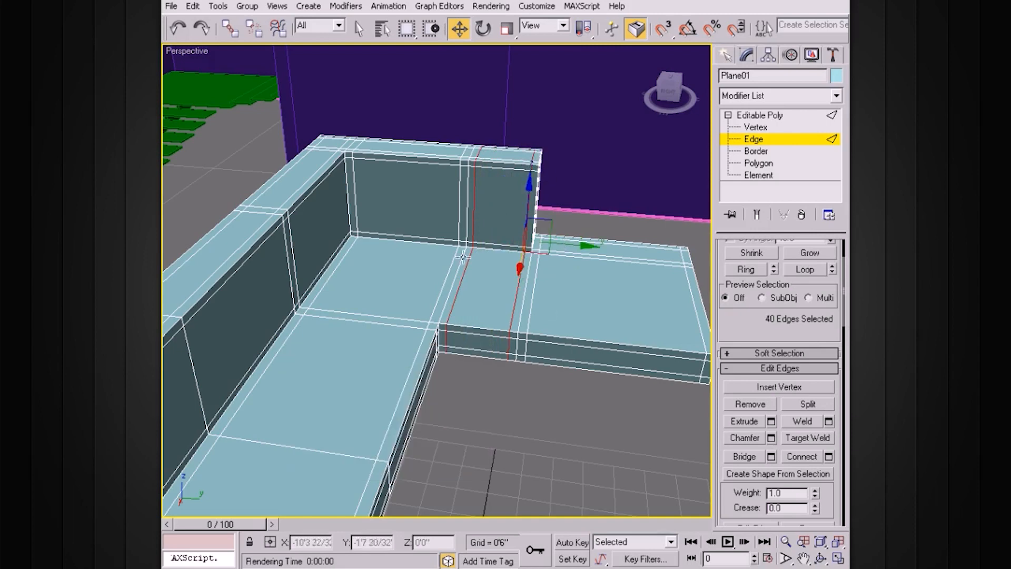
alt+middle_drag(446, 340, 533, 357)
click(761, 116)
click(729, 115)
Step: Connect the ring of edges running across the chaise's width with 2 segments pinched strongly toward its two long sides
alt+middle_drag(476, 294, 525, 322)
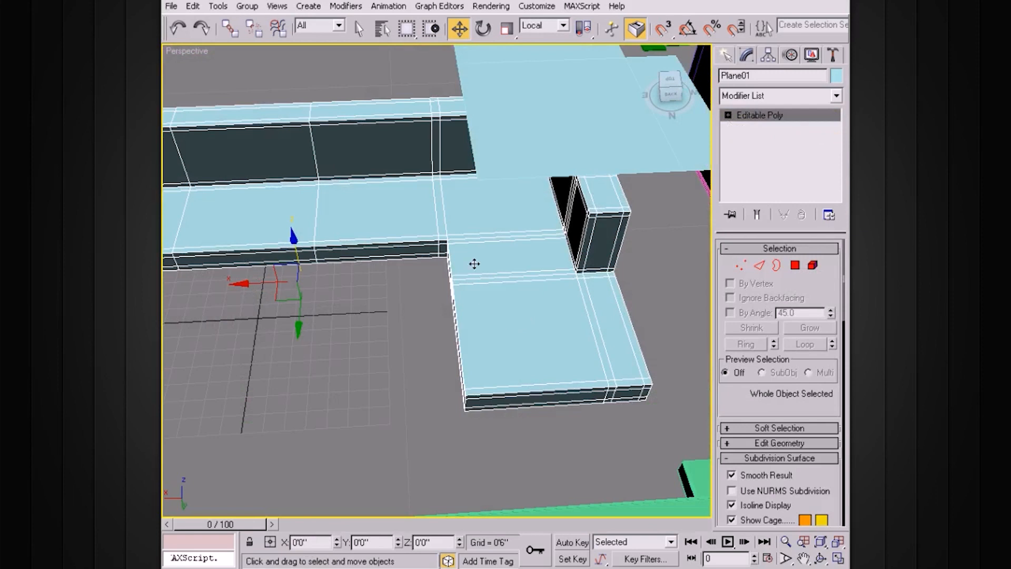
click(728, 114)
click(754, 139)
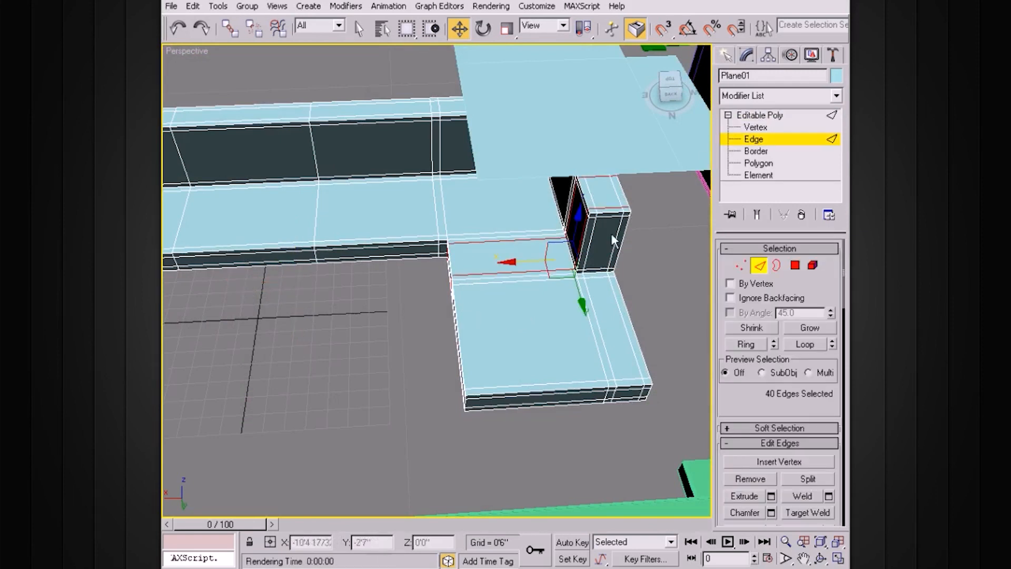
click(486, 284)
click(748, 345)
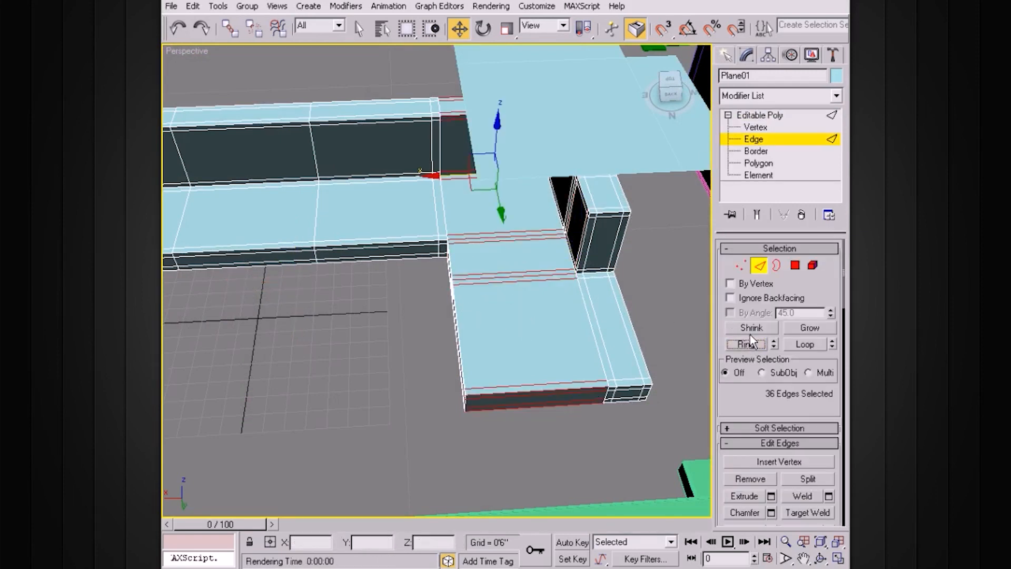
scroll(833, 445, down, 3)
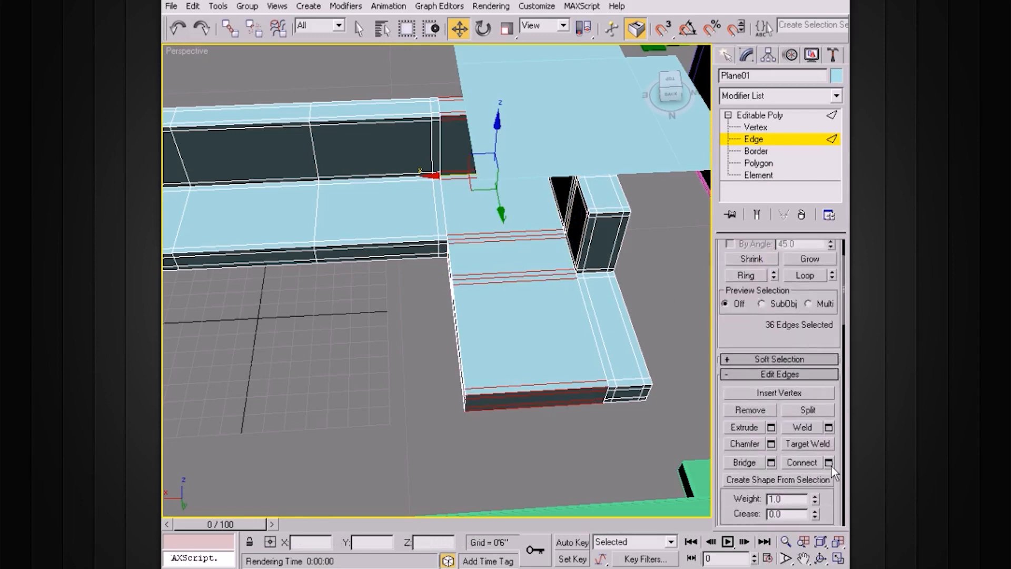
click(829, 462)
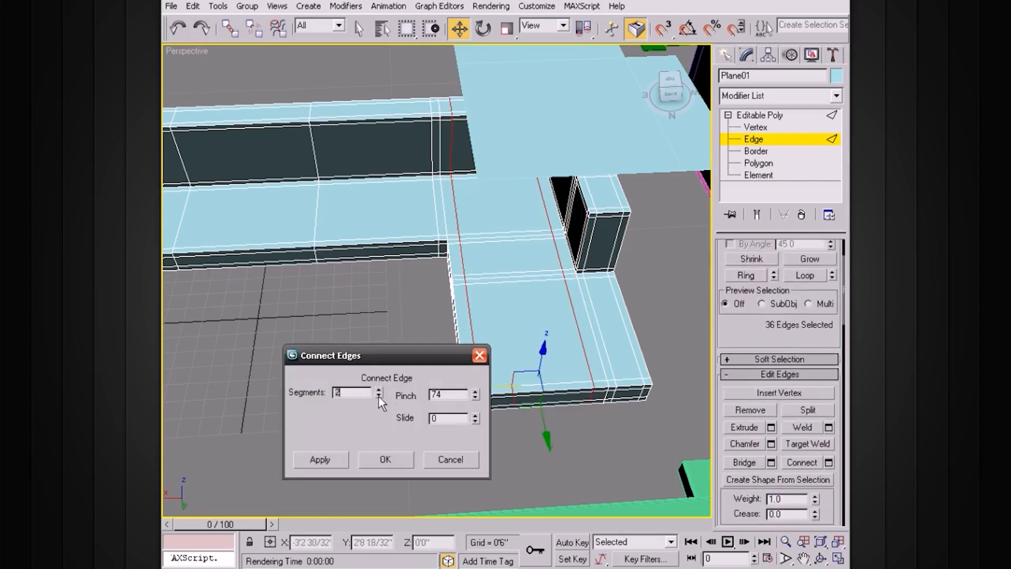
alt+middle_drag(587, 326, 608, 303)
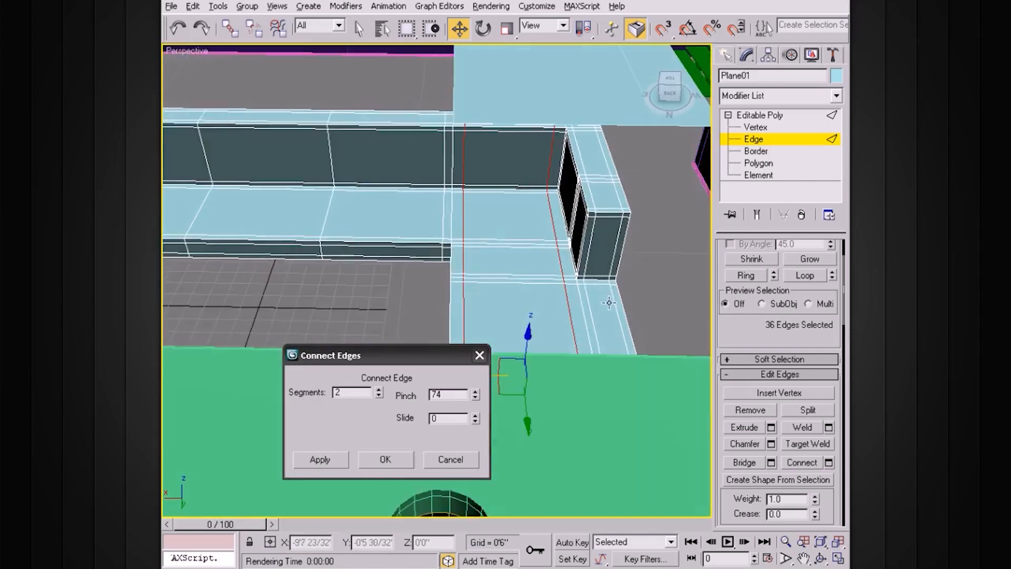
scroll(617, 294, up, 3)
middle_drag(600, 270, 526, 270)
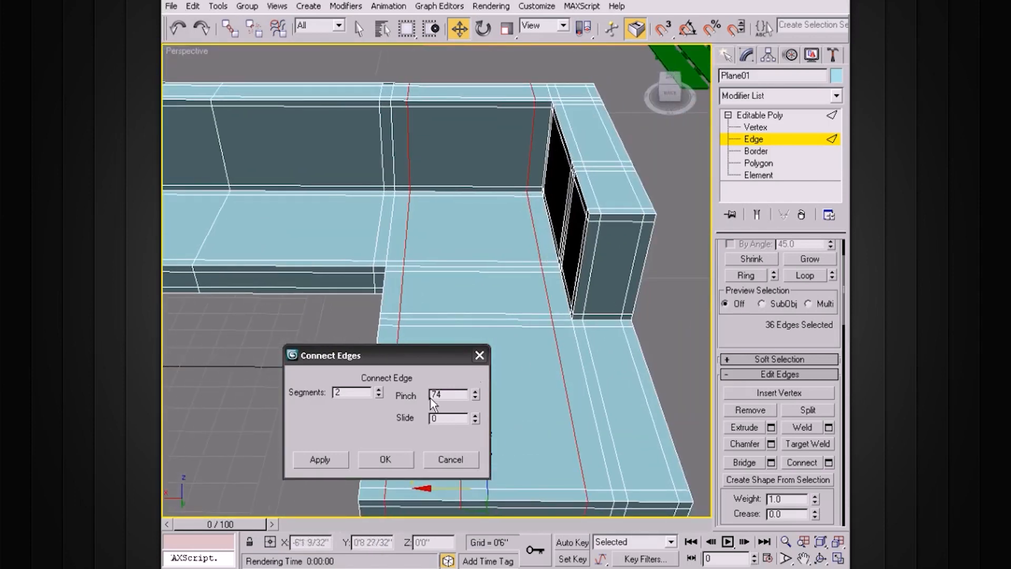
drag(476, 395, 479, 370)
click(382, 466)
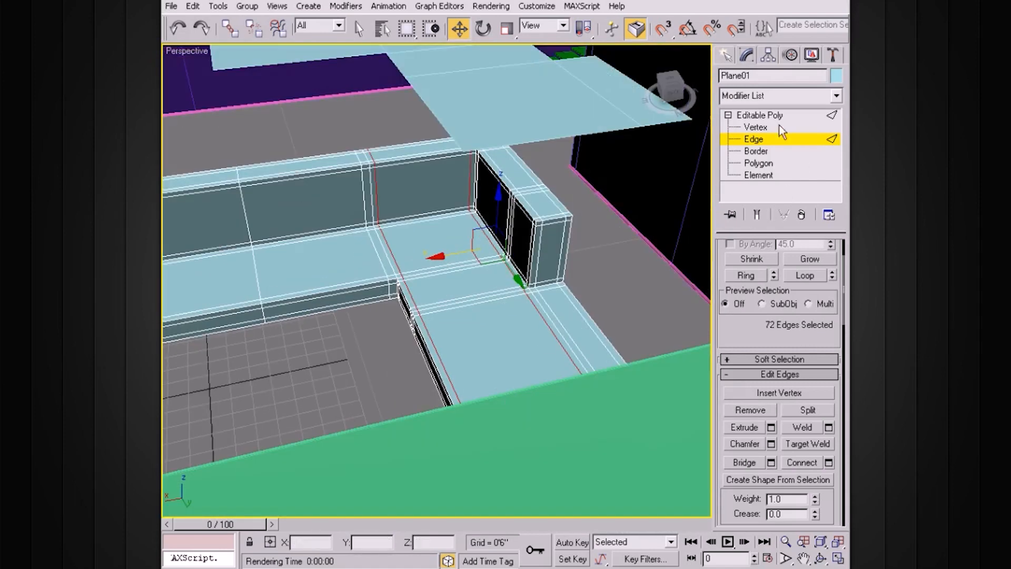
Step: Leave edge editing and preview the sofa body with NURMS subdivision on and the wireframe edges hidden
click(740, 116)
click(728, 115)
alt+middle_drag(671, 202, 586, 291)
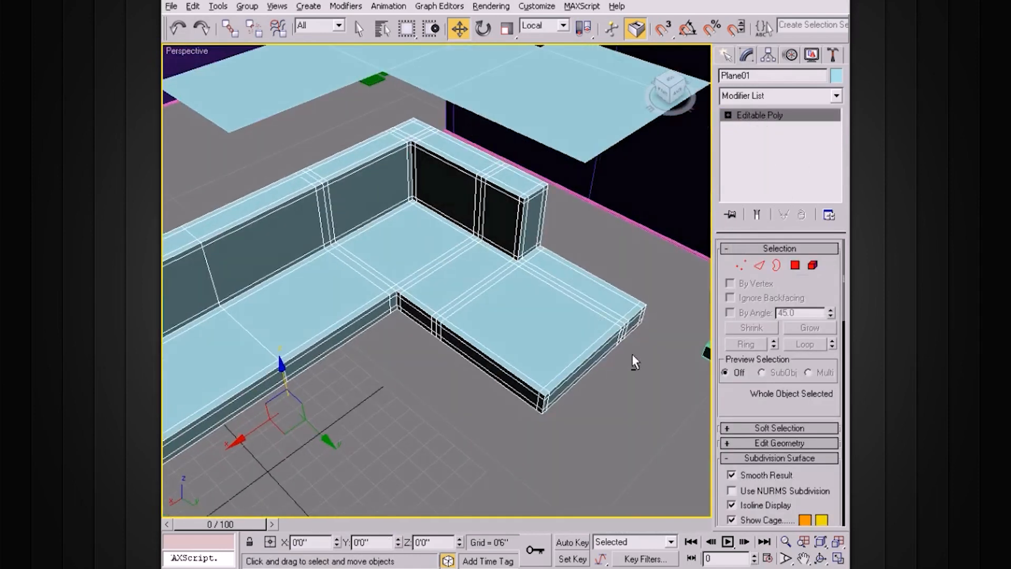
click(731, 490)
alt+middle_drag(592, 409, 558, 350)
key(F4)
scroll(564, 363, down, 3)
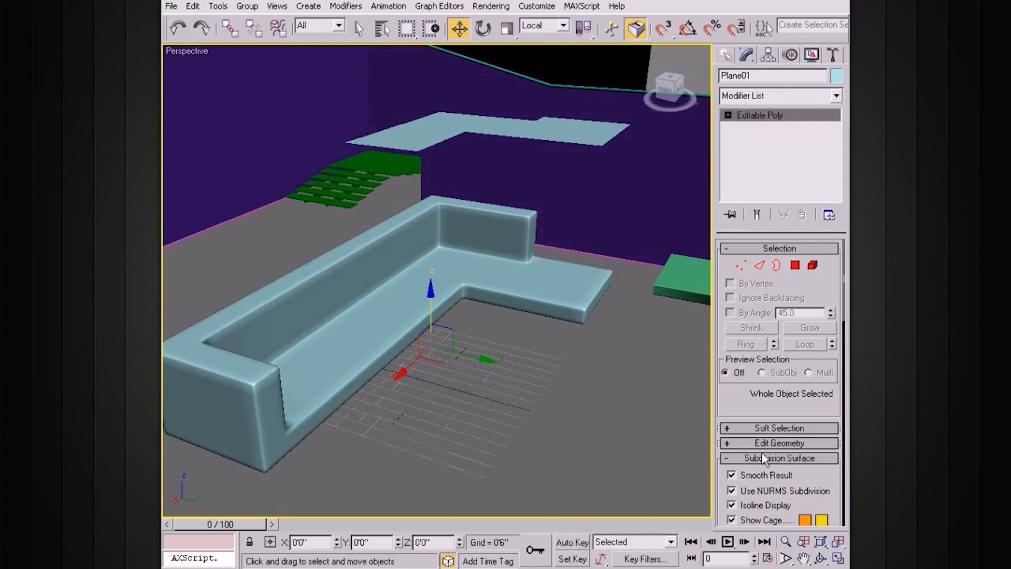
Step: Set the subdivision display iterations to 2, examine the smoothed sofa, and return to the unsmoothed mesh with its edges shown
drag(741, 418, 744, 279)
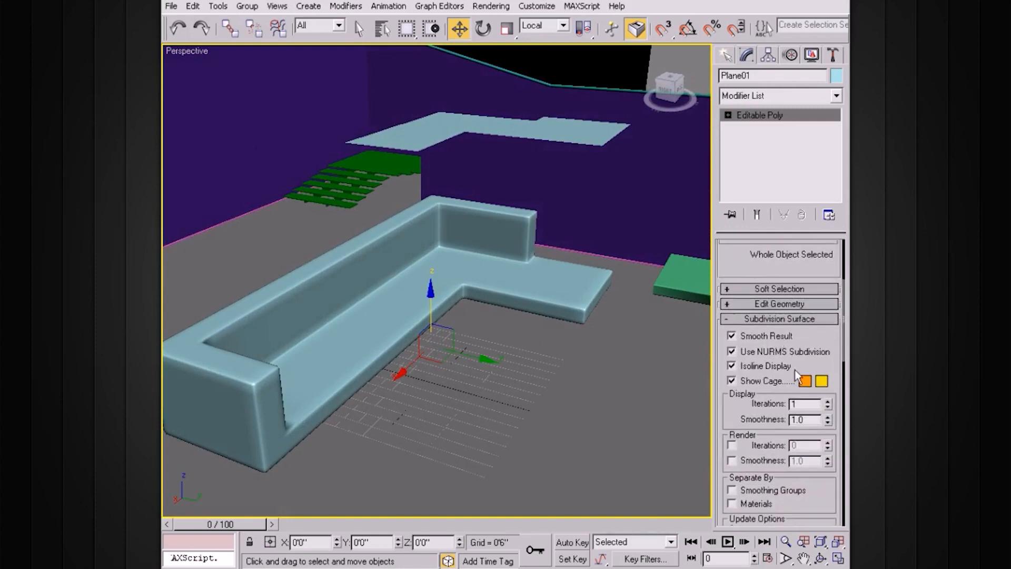
click(828, 402)
alt+middle_drag(573, 348, 634, 312)
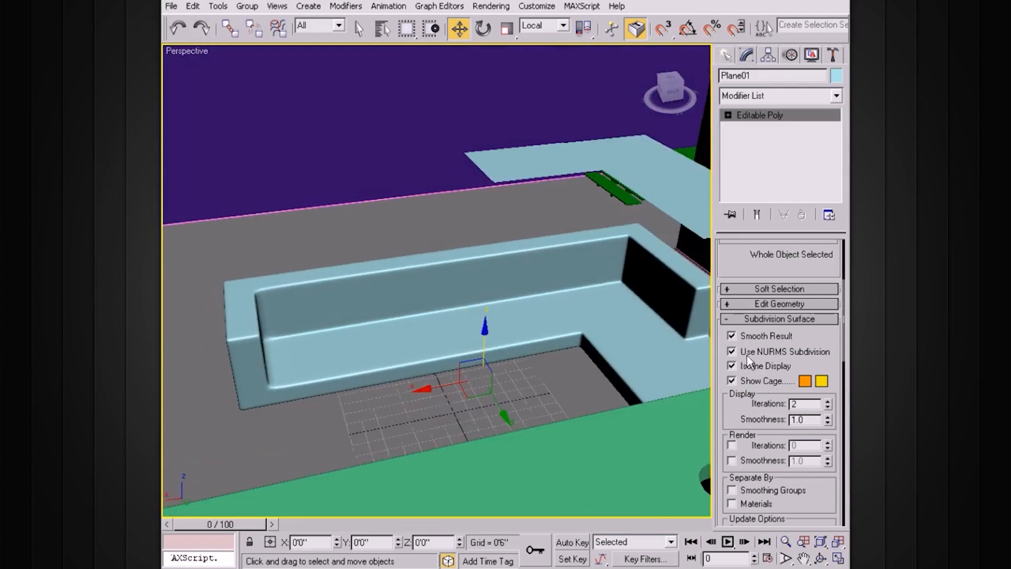
click(733, 351)
key(F4)
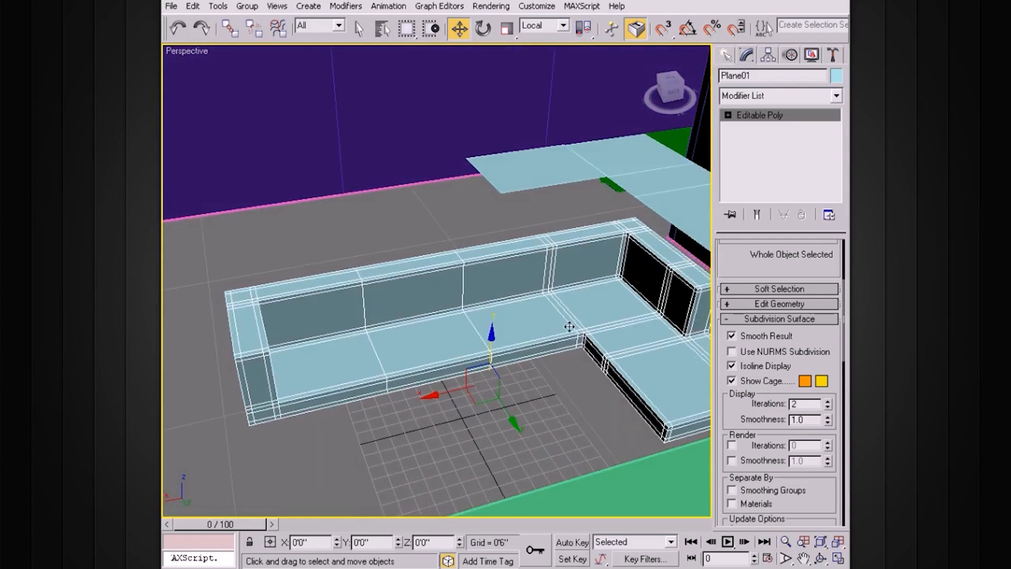
alt+middle_drag(569, 326, 602, 360)
alt+middle_drag(537, 351, 557, 318)
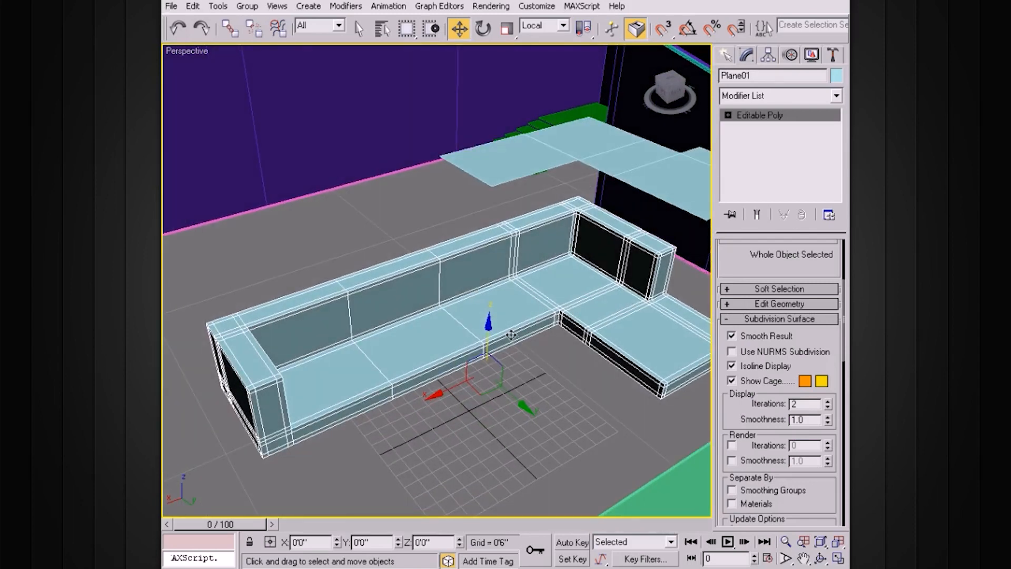
Step: Select the detached cushion surface floating above the long part of the sofa
click(542, 152)
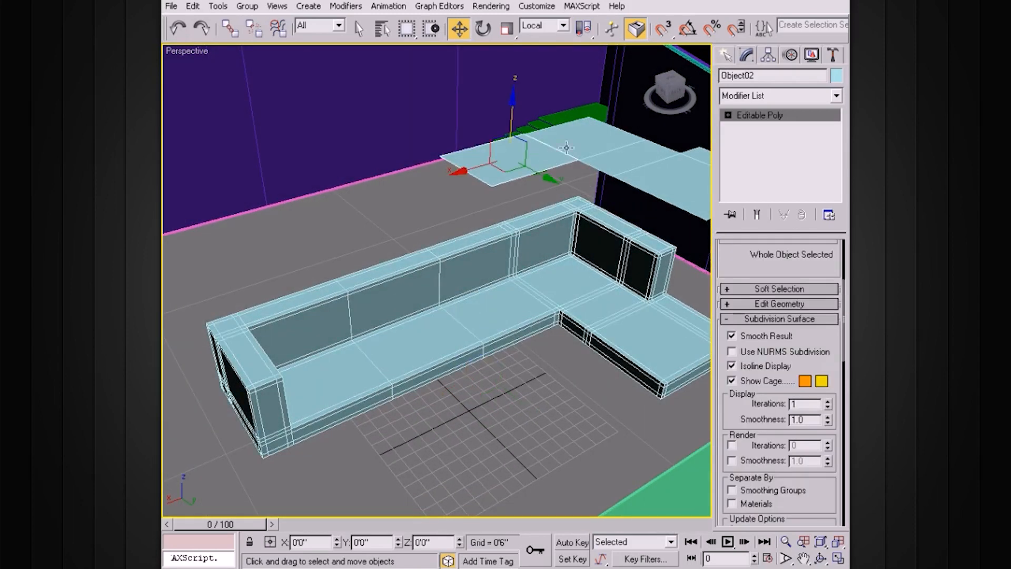
mouse_move(555, 248)
alt+middle_down()
mouse_move(562, 260)
mouse_move(562, 237)
alt+middle_up()
click(429, 169)
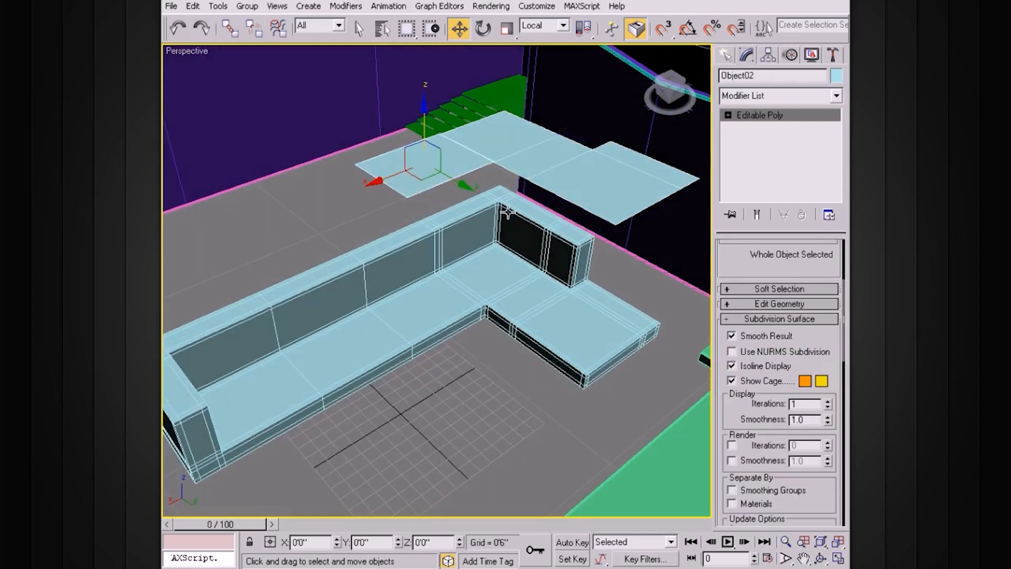
alt+middle_drag(518, 269, 520, 265)
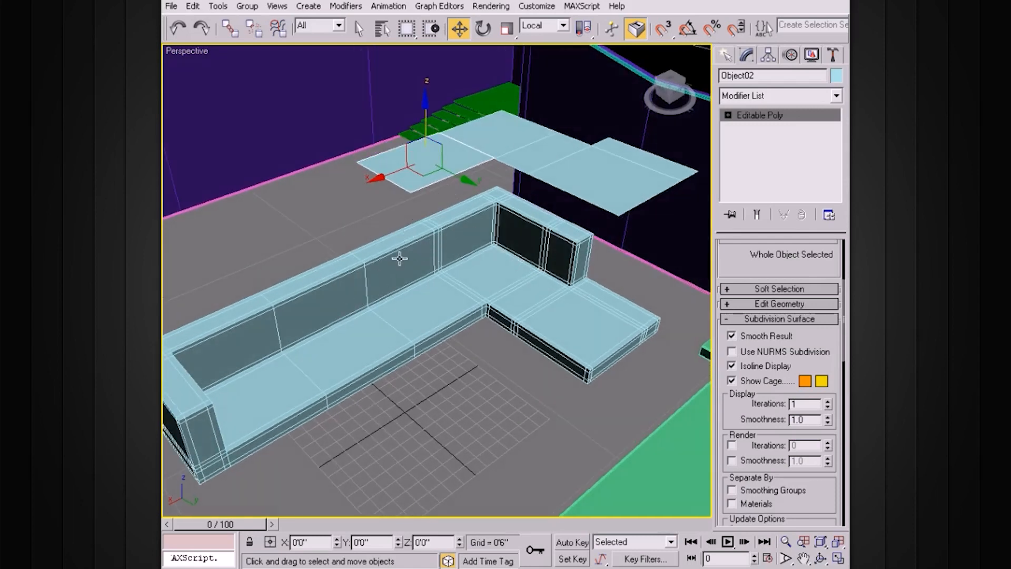
alt+middle_drag(444, 259, 411, 262)
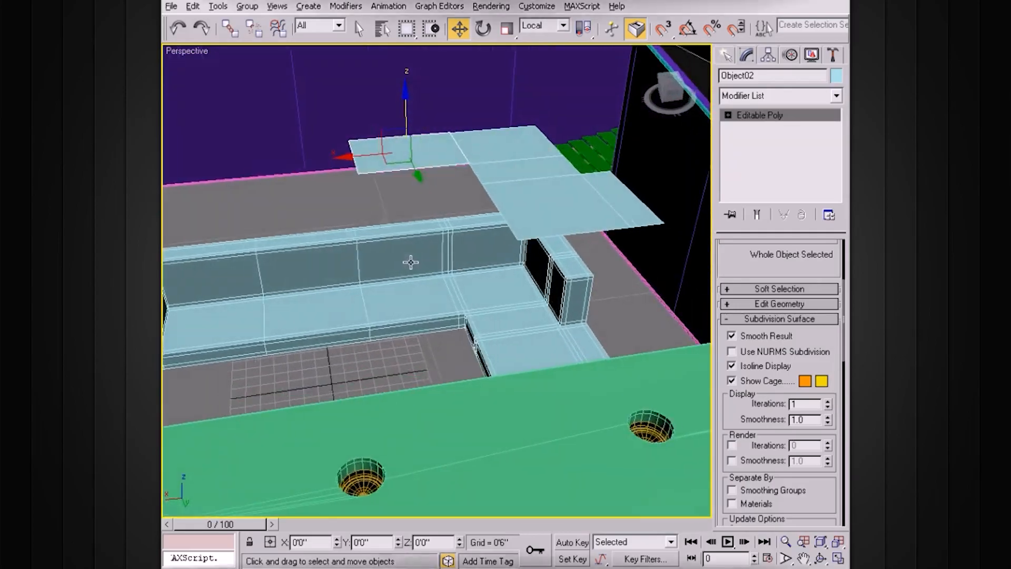